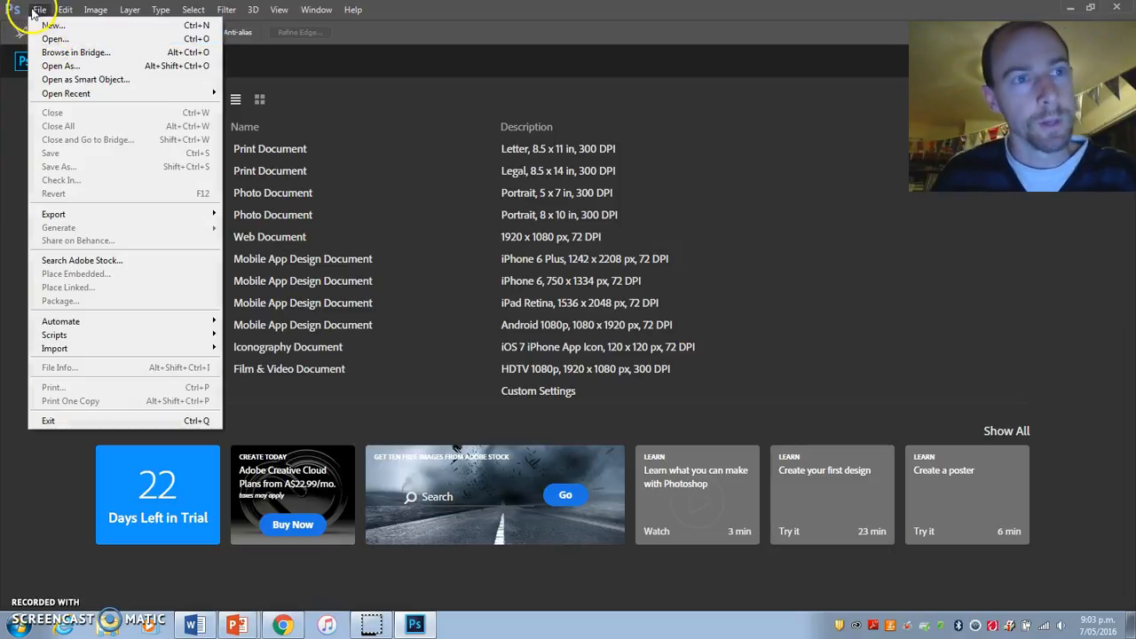
Step: Open the portrait Beautiful-Faces-Around-the-World-15 from the famous portraits folder
left_click(54, 39)
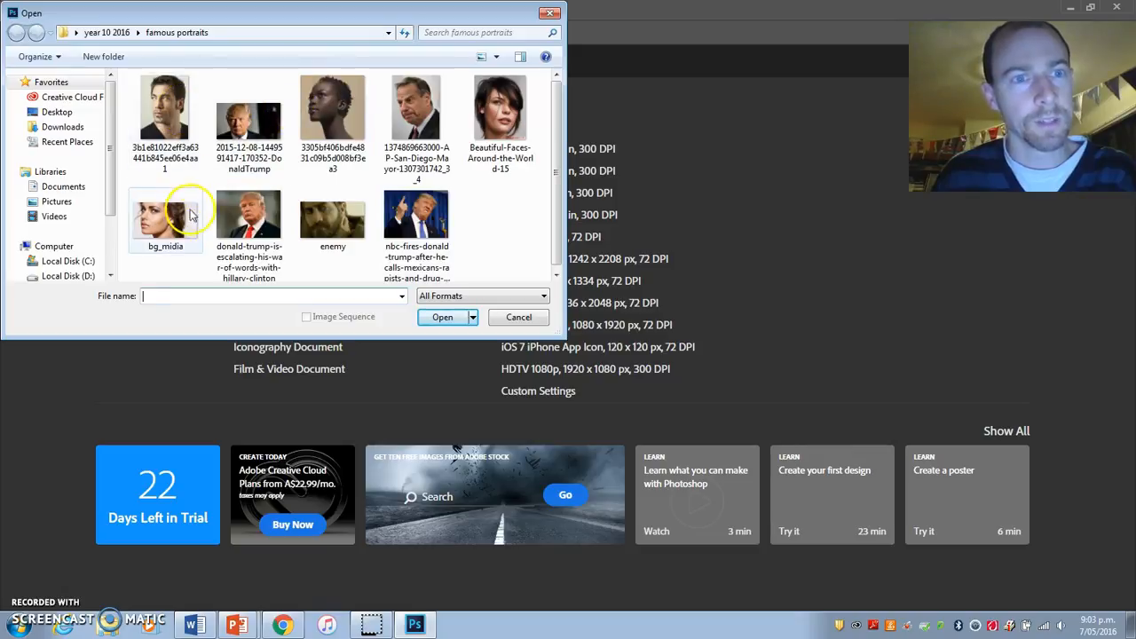
left_click(500, 111)
left_click(442, 317)
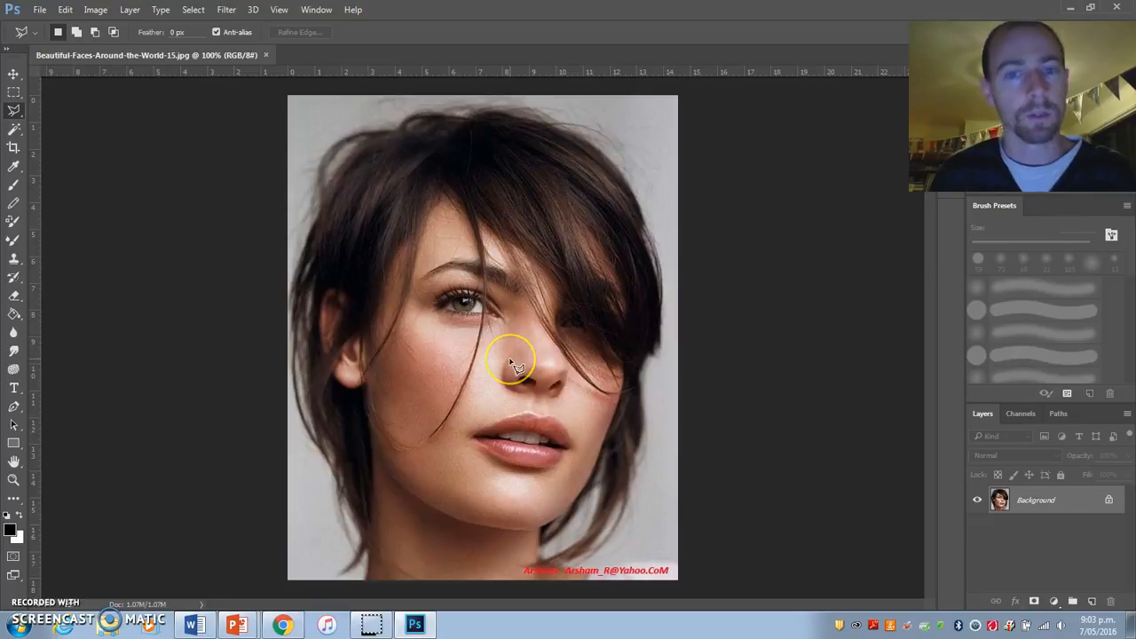
left_click(40, 9)
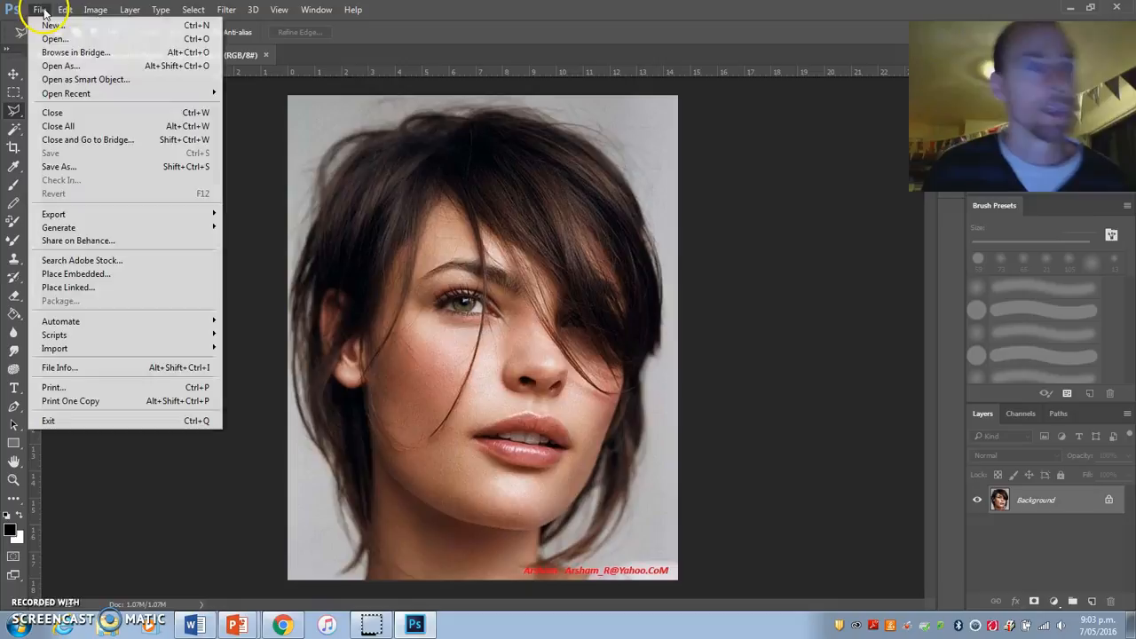
left_click(46, 35)
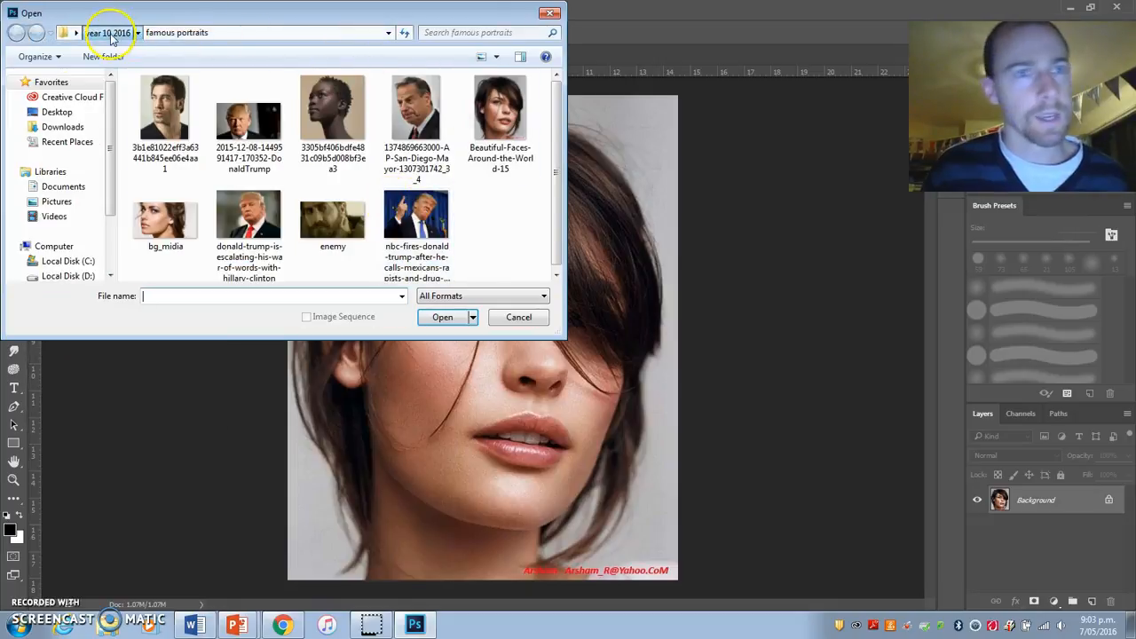
left_click(106, 32)
left_click(56, 112)
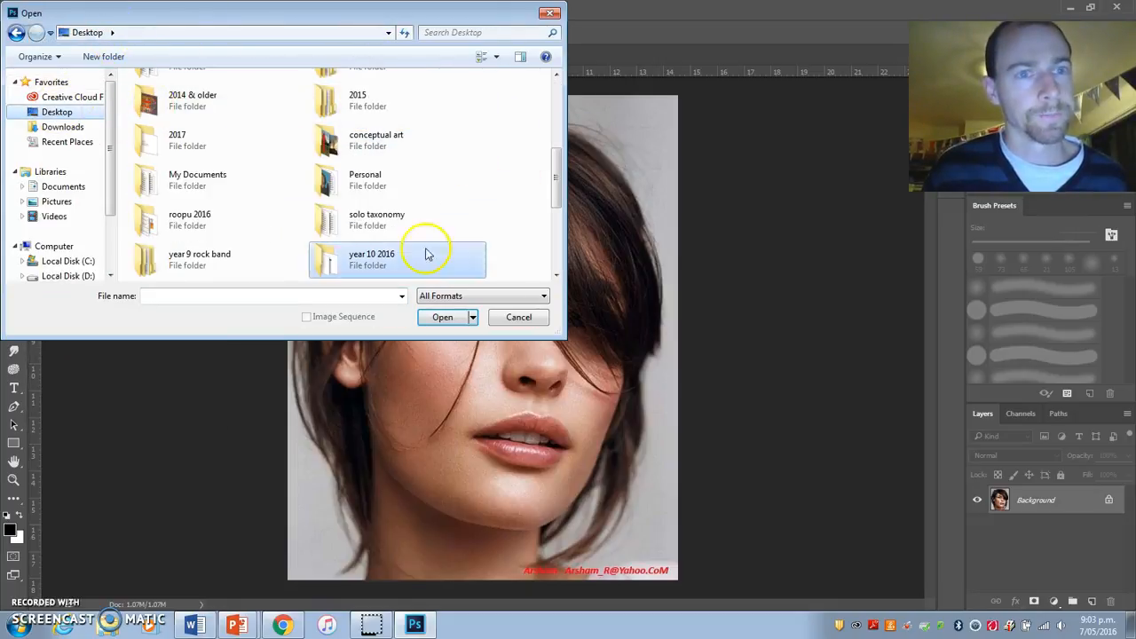
scroll(552, 197, "down", 3)
double_click(173, 217)
double_click(178, 112)
left_click(178, 270)
left_click(451, 318)
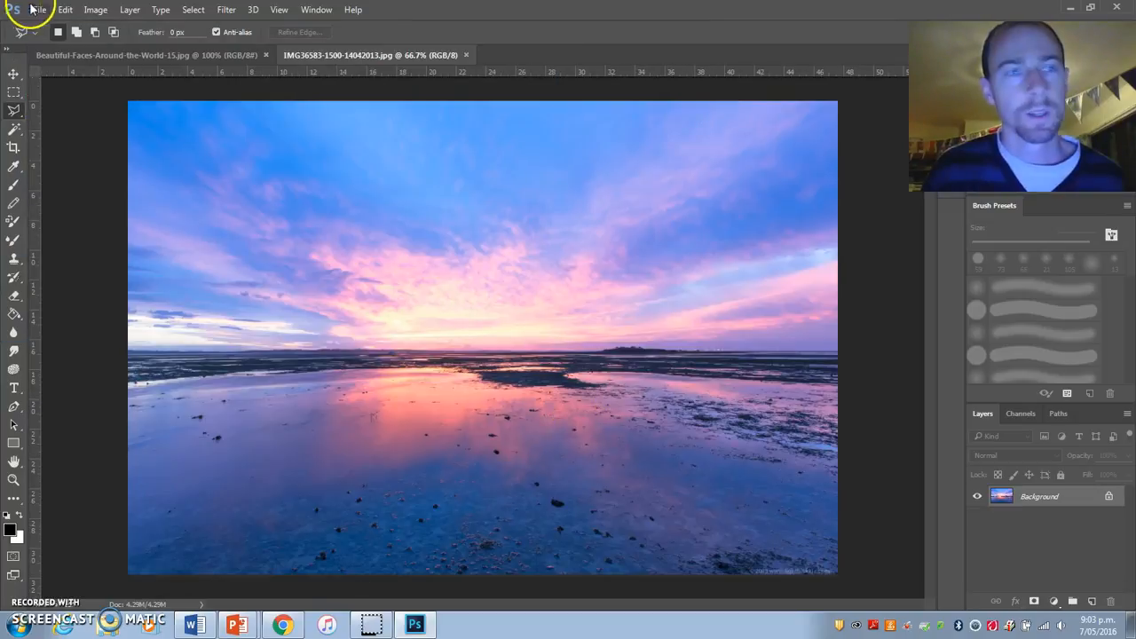
Step: Open the woolbeach image from the year 11 landscapes folder
left_click(39, 10)
left_click(52, 36)
left_click(554, 155)
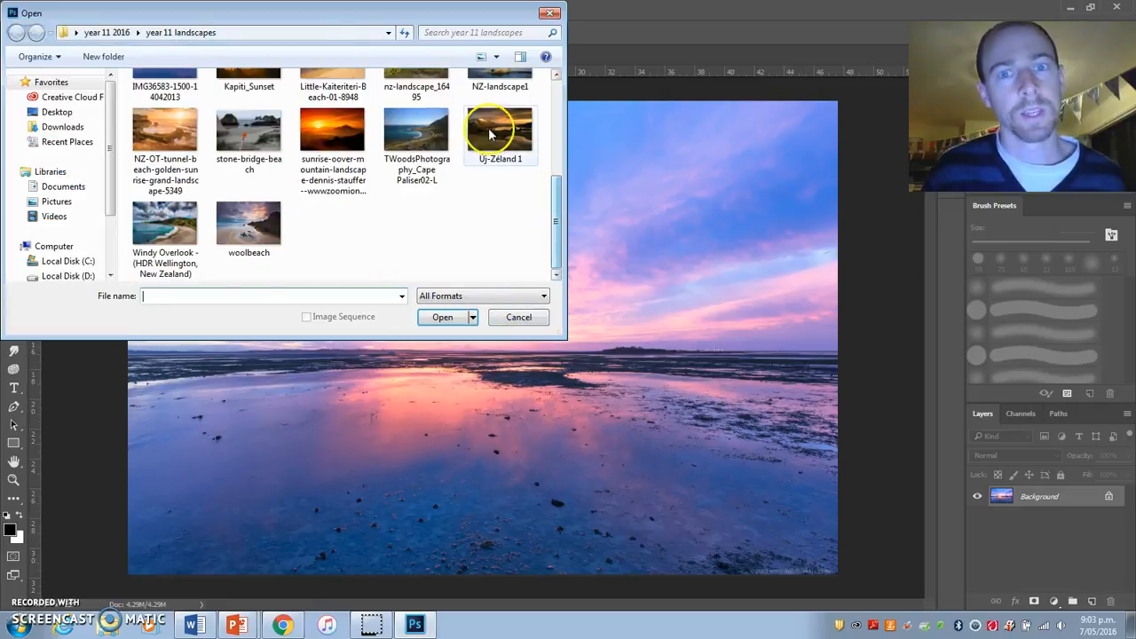
left_click(251, 232)
left_click(442, 321)
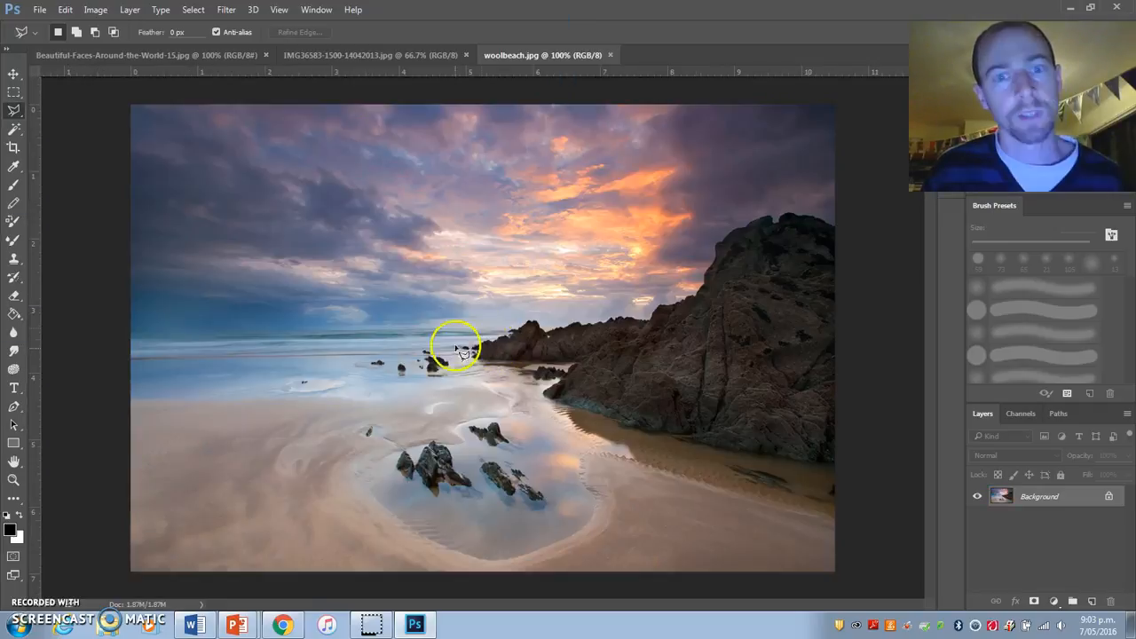
Step: Open the impossible-shape image from the Desktop
left_click(42, 10)
left_click(37, 42)
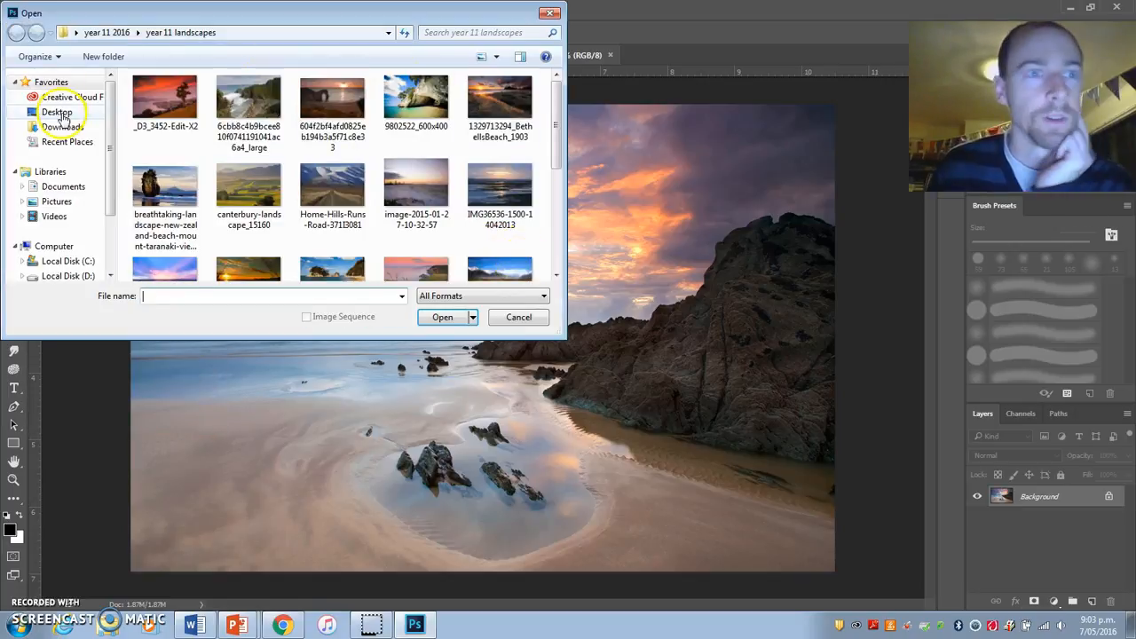
left_click(57, 112)
left_click_drag(558, 166, 559, 217)
left_click(368, 142)
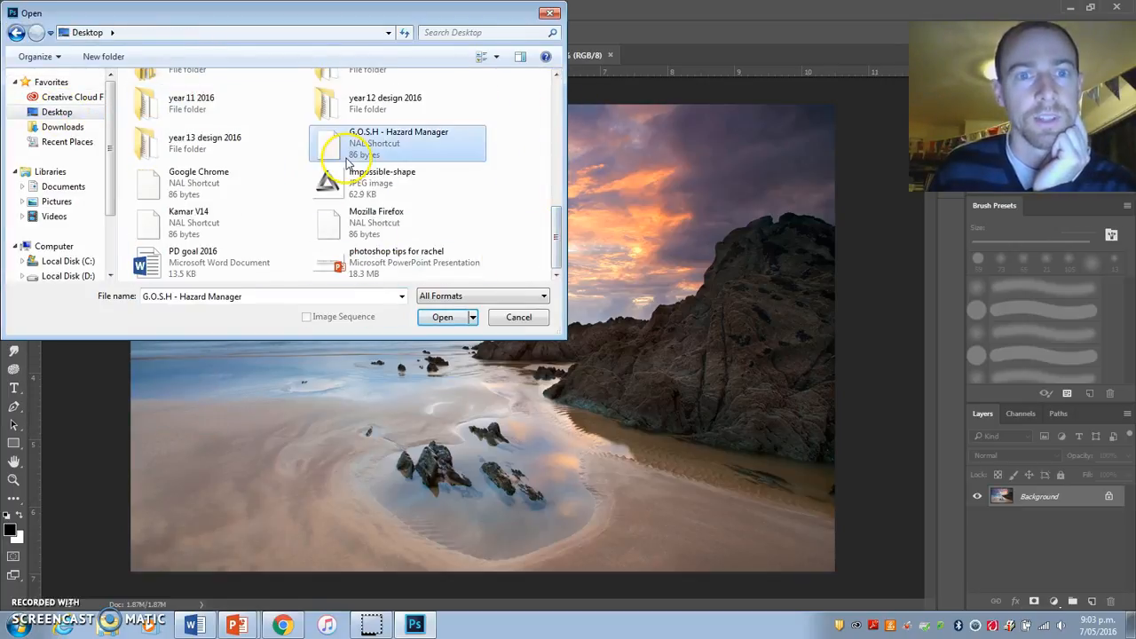
left_click(351, 186)
left_click(443, 317)
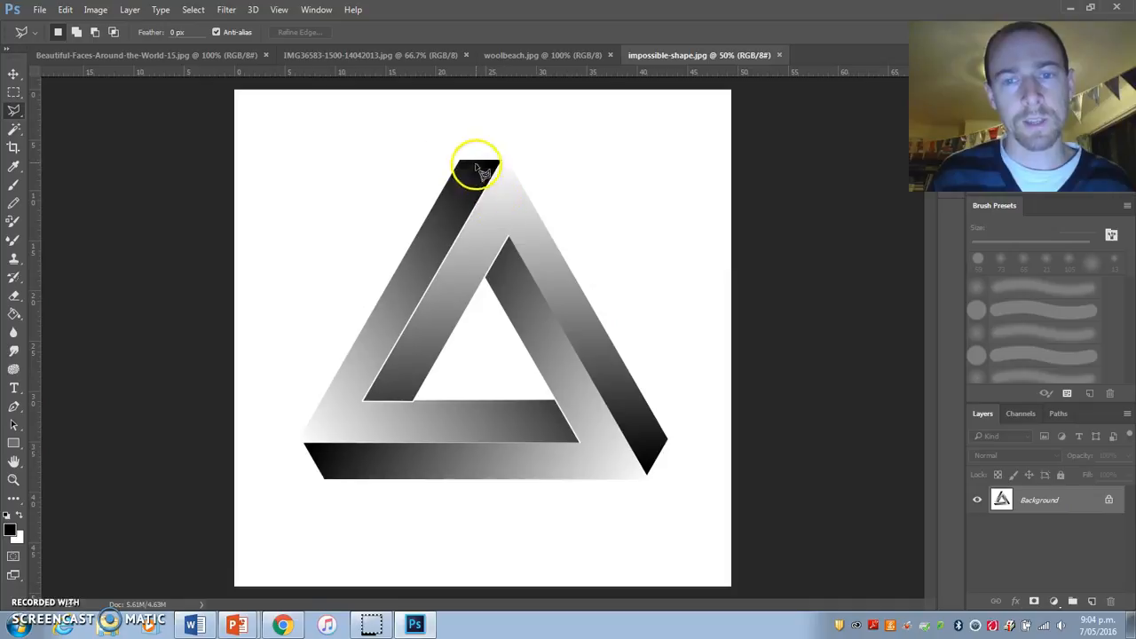
Step: Activate the Move tool and switch to the Photography workspace
left_click(13, 75)
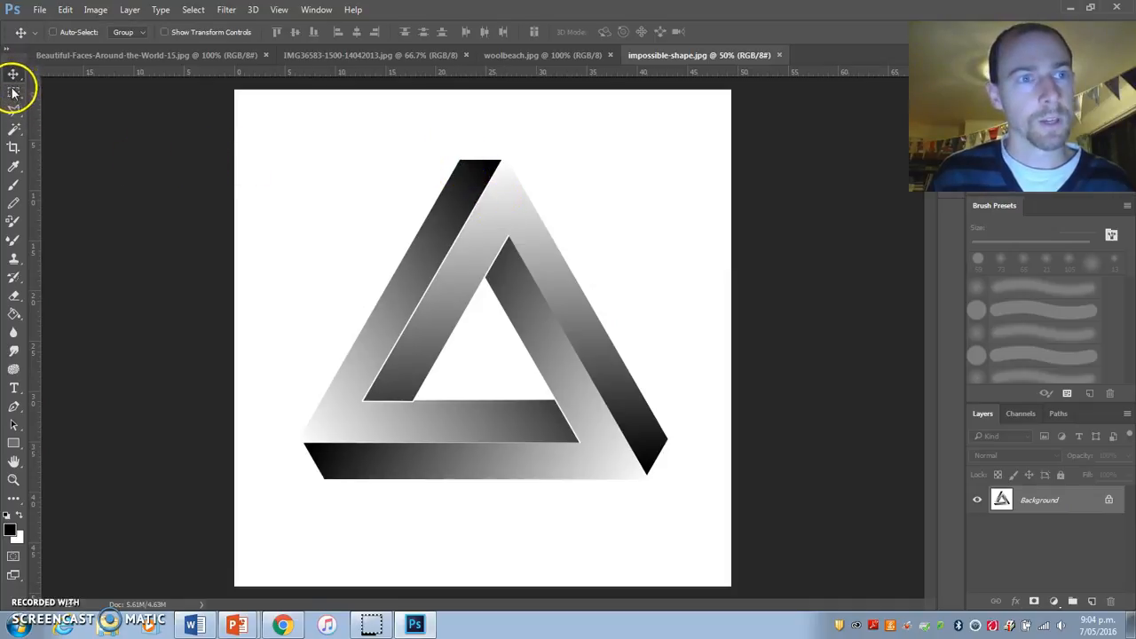
left_click(318, 10)
mouse_move(329, 42)
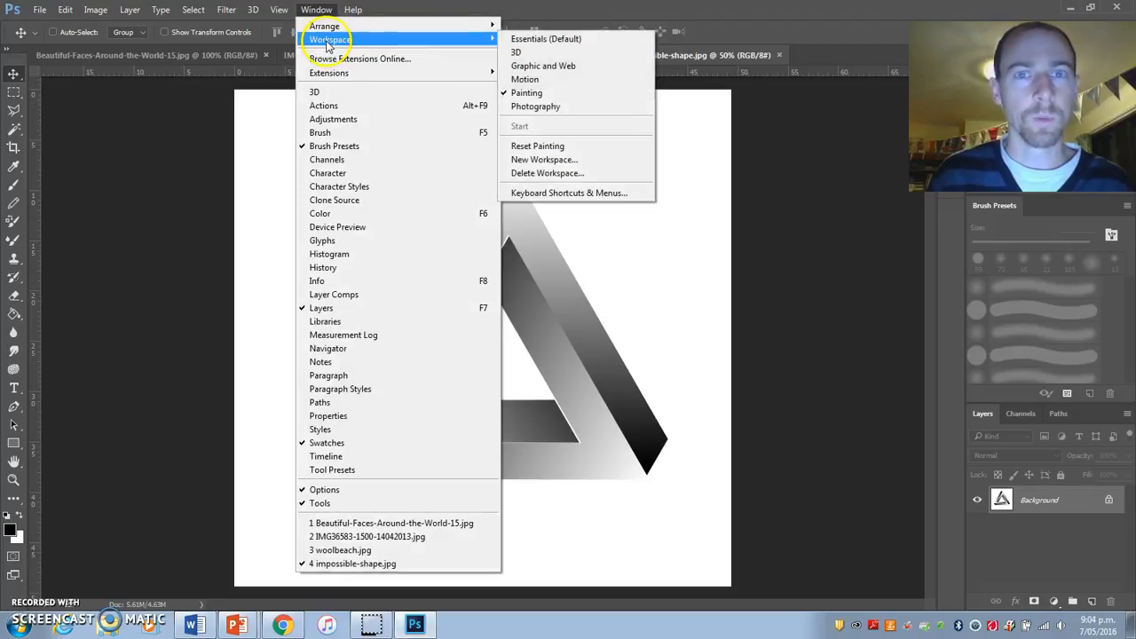
left_click(545, 95)
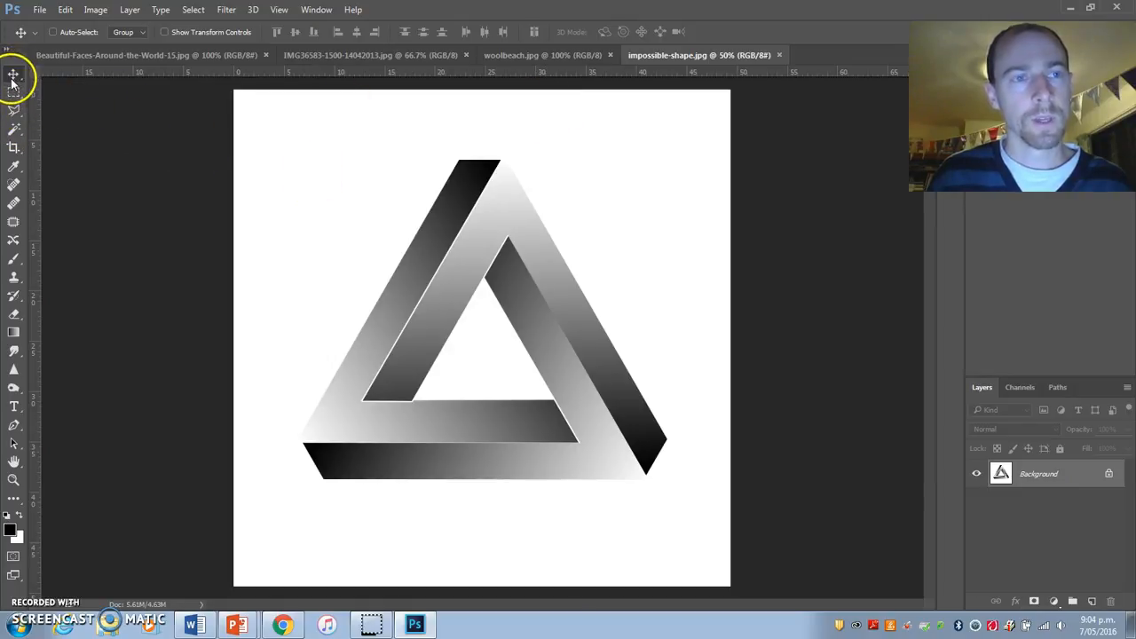
Step: Undock the toolbox and show the Navigator panel
mouse_move(16, 62)
left_mouse_down()
mouse_move(203, 91)
mouse_move(91, 50)
mouse_move(14, 62)
left_mouse_up()
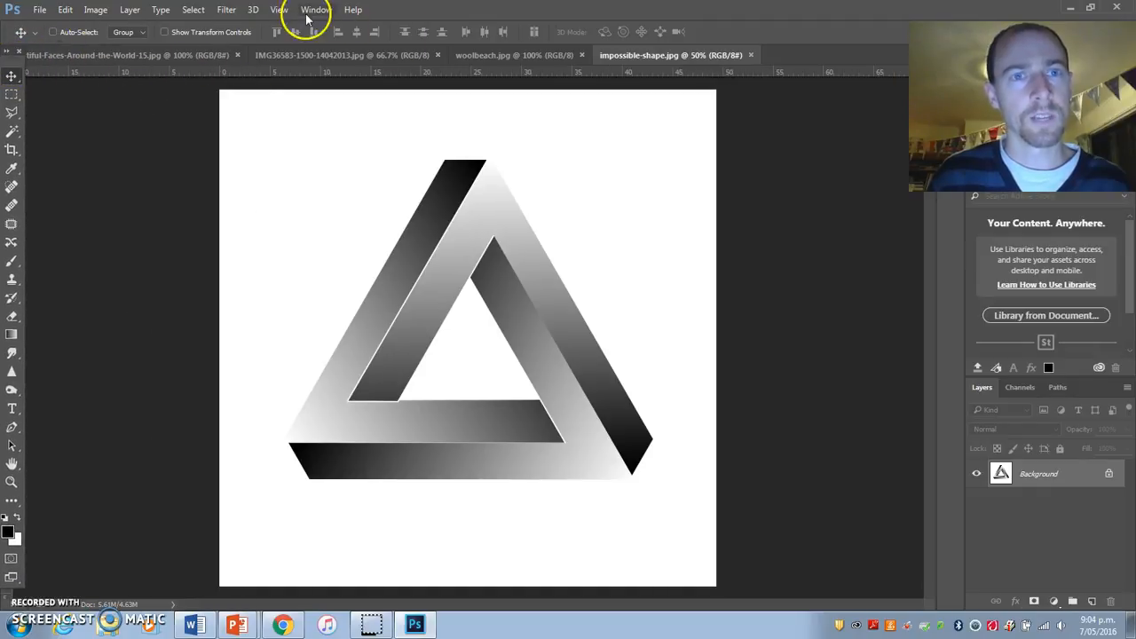
left_click(316, 10)
mouse_move(331, 45)
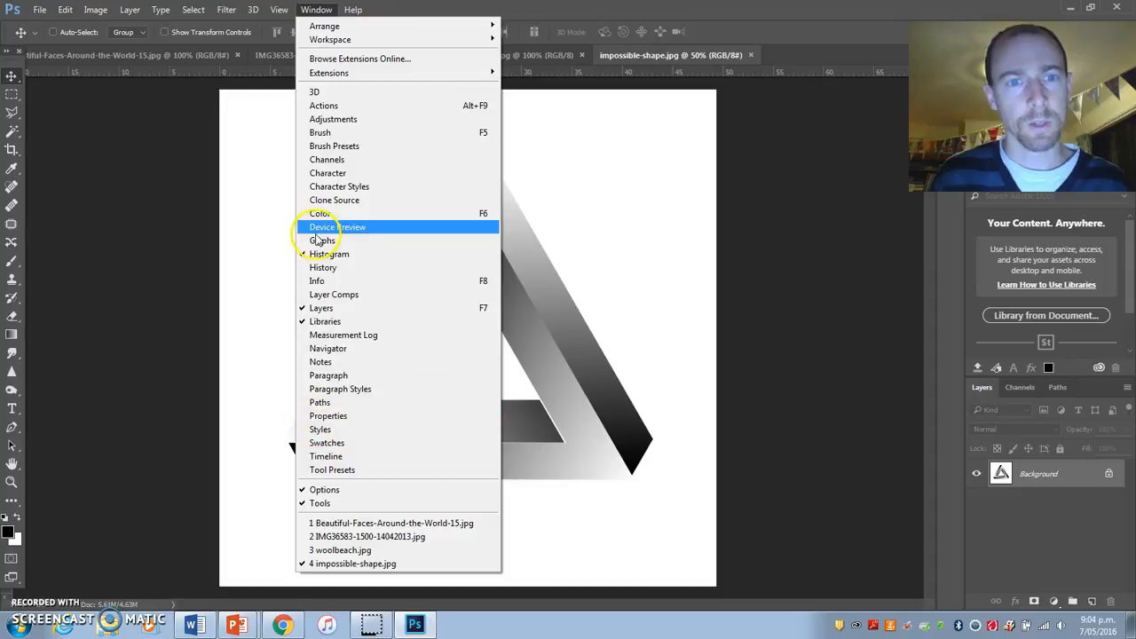
left_click(328, 350)
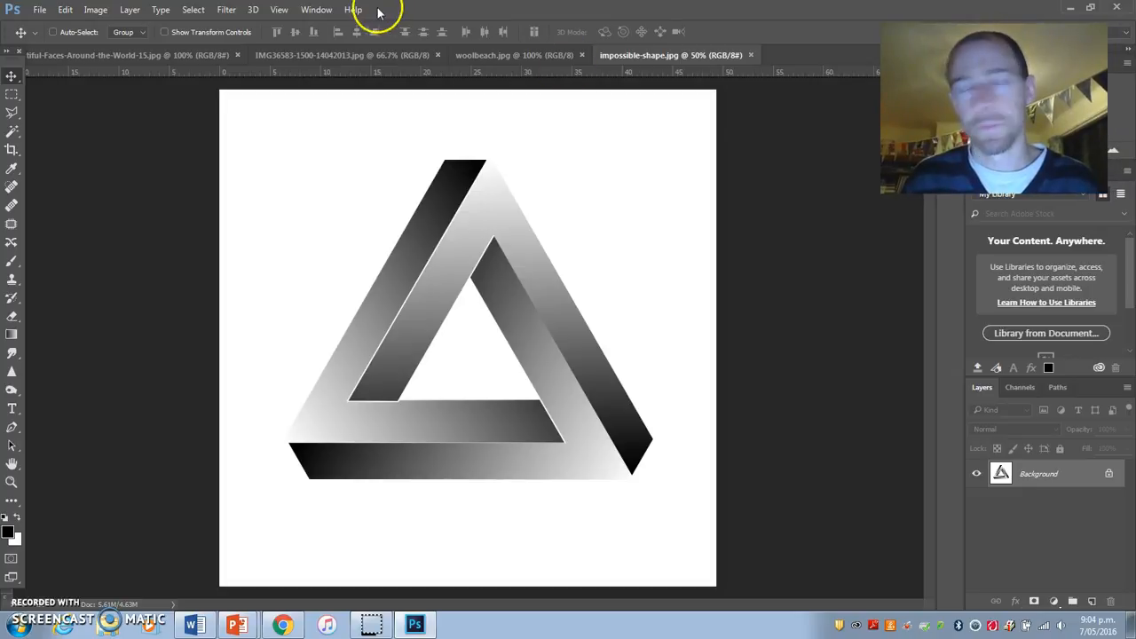
Step: Hide the Layers panel and show it again
left_click(316, 9)
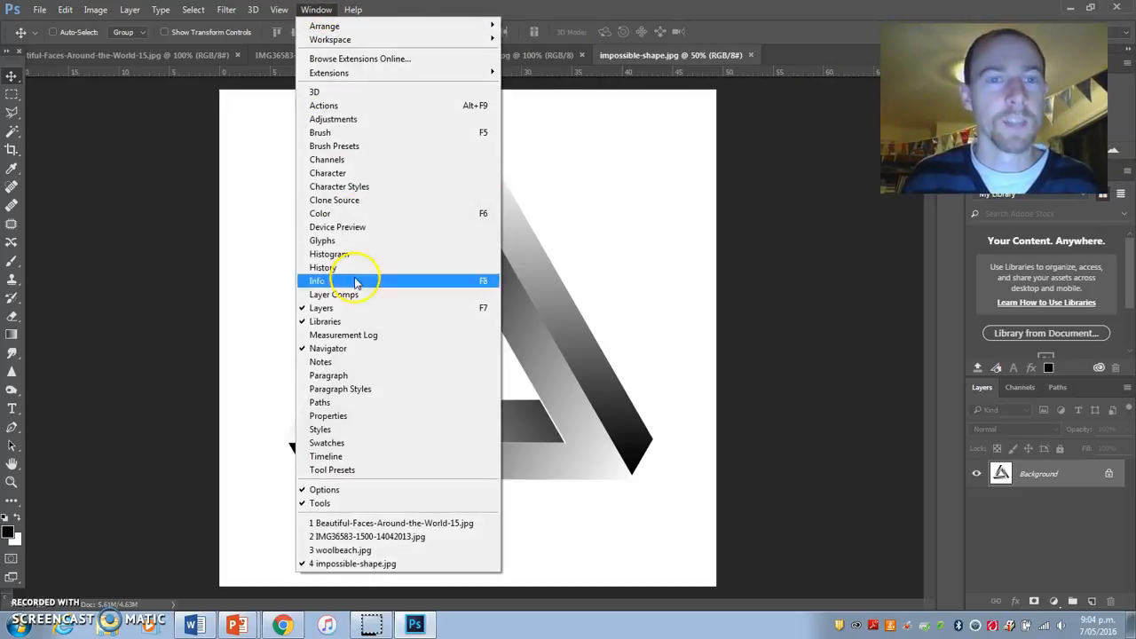
left_click(322, 308)
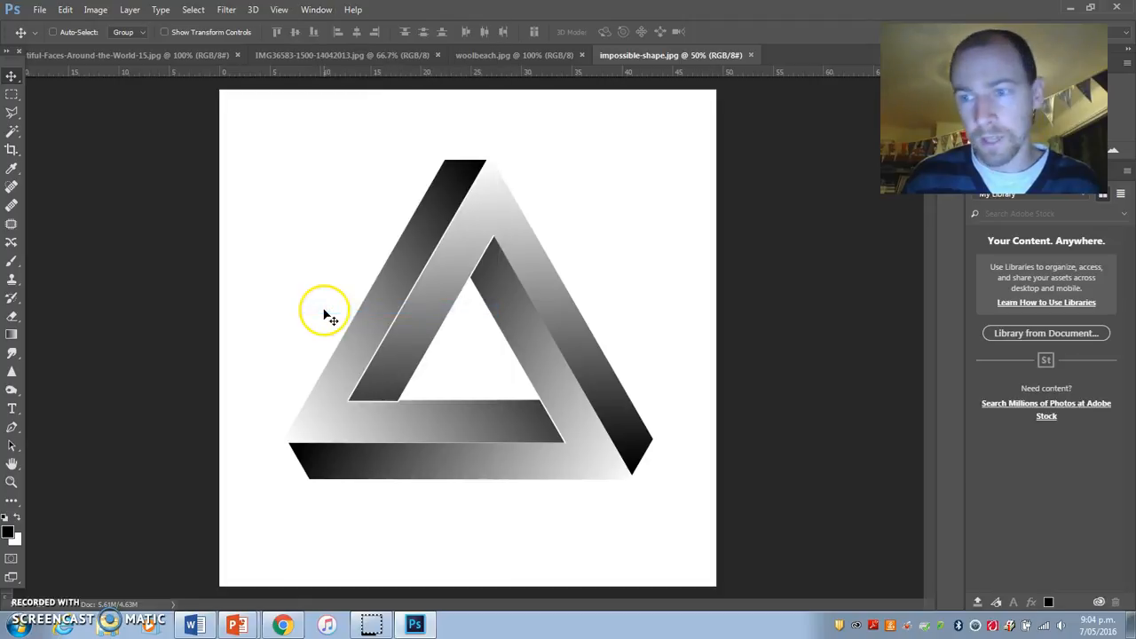
left_click(322, 9)
left_click(346, 308)
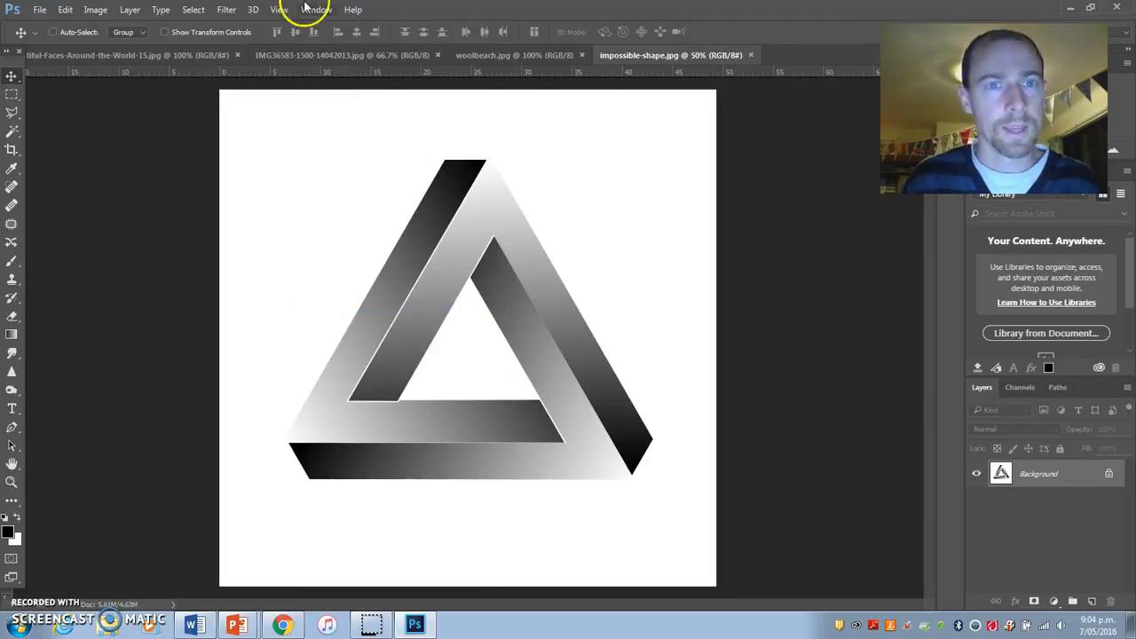
left_click(312, 9)
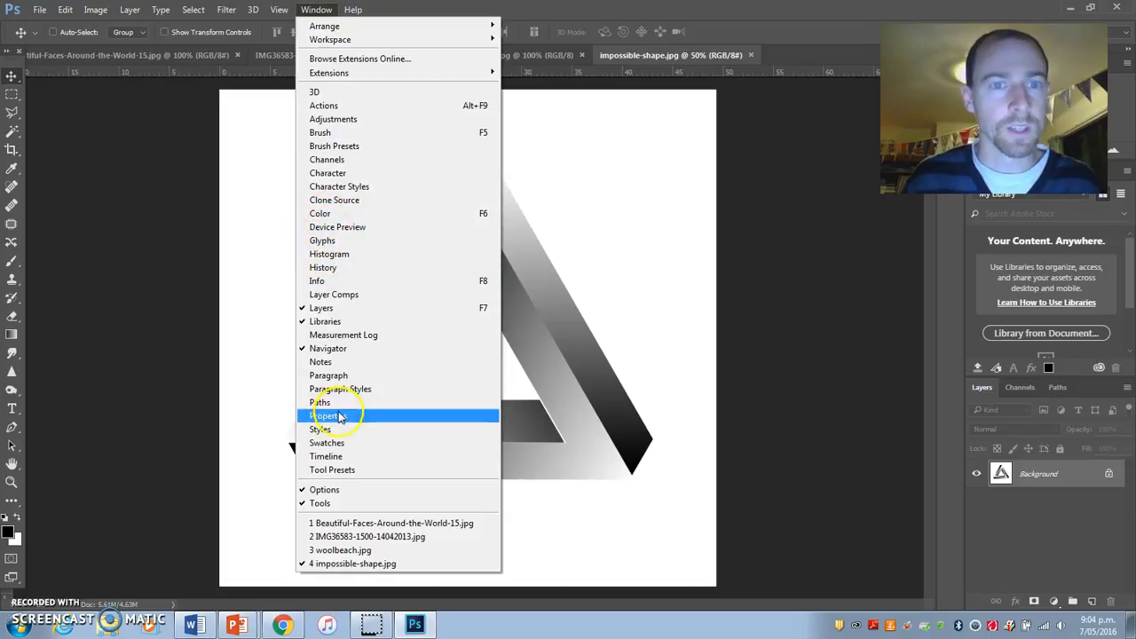
left_click(18, 64)
Step: Draw a three-cornered Polygonal Lasso selection in the white area beside the triangle's upper arm and shift it slightly
left_click(13, 113)
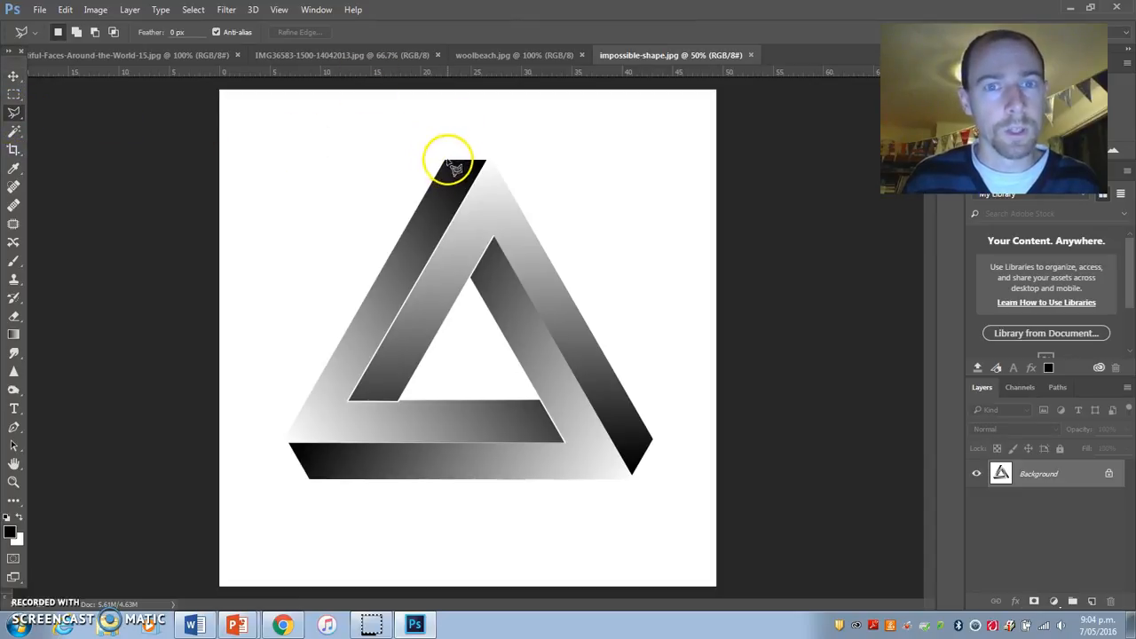
left_click(254, 147)
left_click(417, 144)
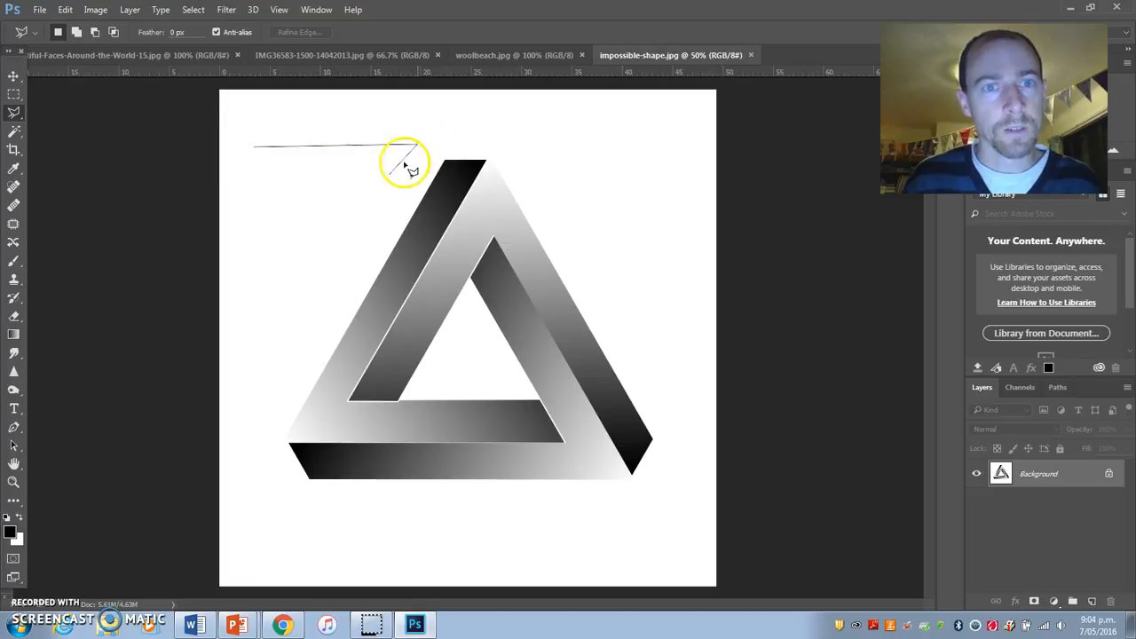
left_click(277, 286)
left_click(256, 148)
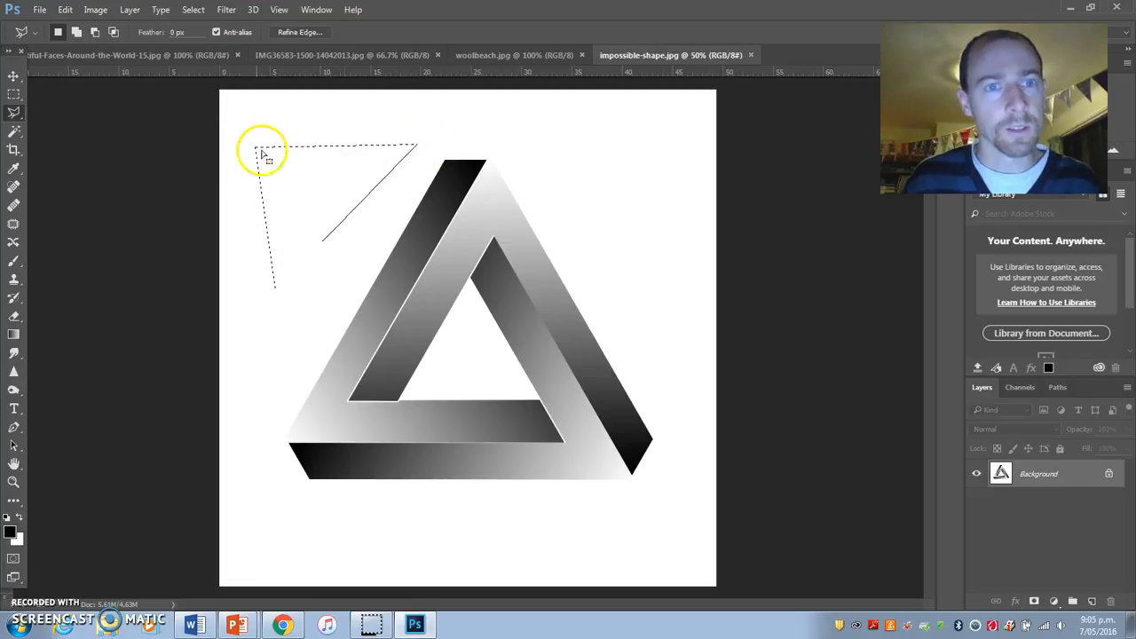
mouse_move(313, 188)
left_mouse_down()
mouse_move(307, 213)
mouse_move(314, 185)
left_mouse_up()
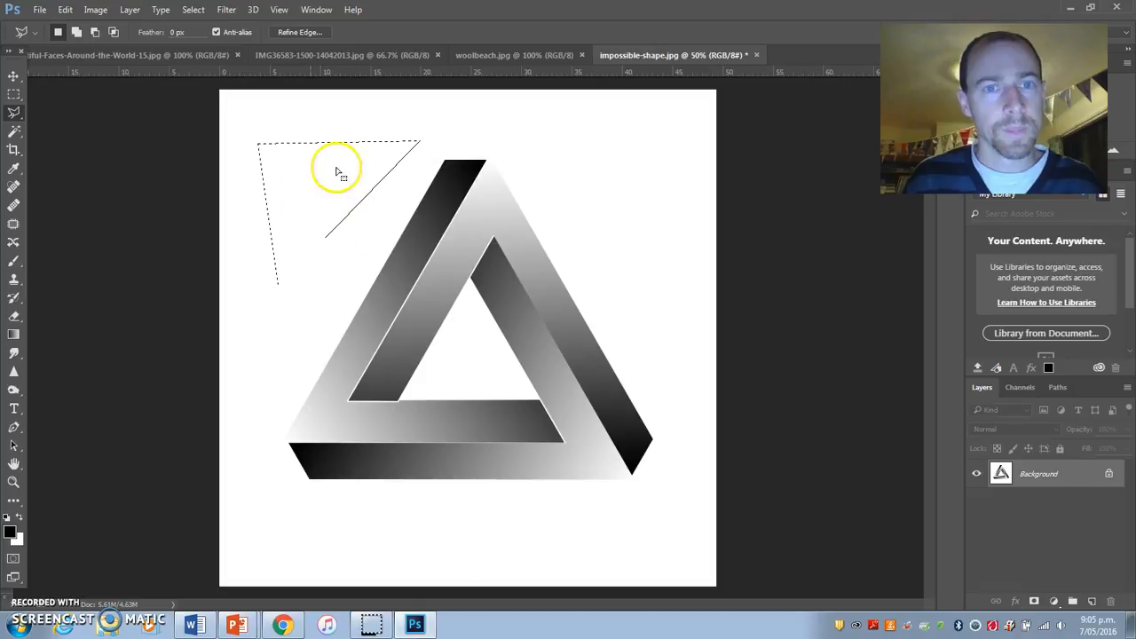
Step: Draw an irregular freehand selection with the Lasso tool in the white area beside the triangle's upper arm
right_click(20, 116)
left_click(55, 115)
mouse_move(322, 125)
left_mouse_down()
mouse_move(274, 150)
mouse_move(275, 255)
mouse_move(302, 248)
mouse_move(353, 168)
mouse_move(398, 130)
mouse_move(320, 149)
mouse_move(325, 138)
left_mouse_up()
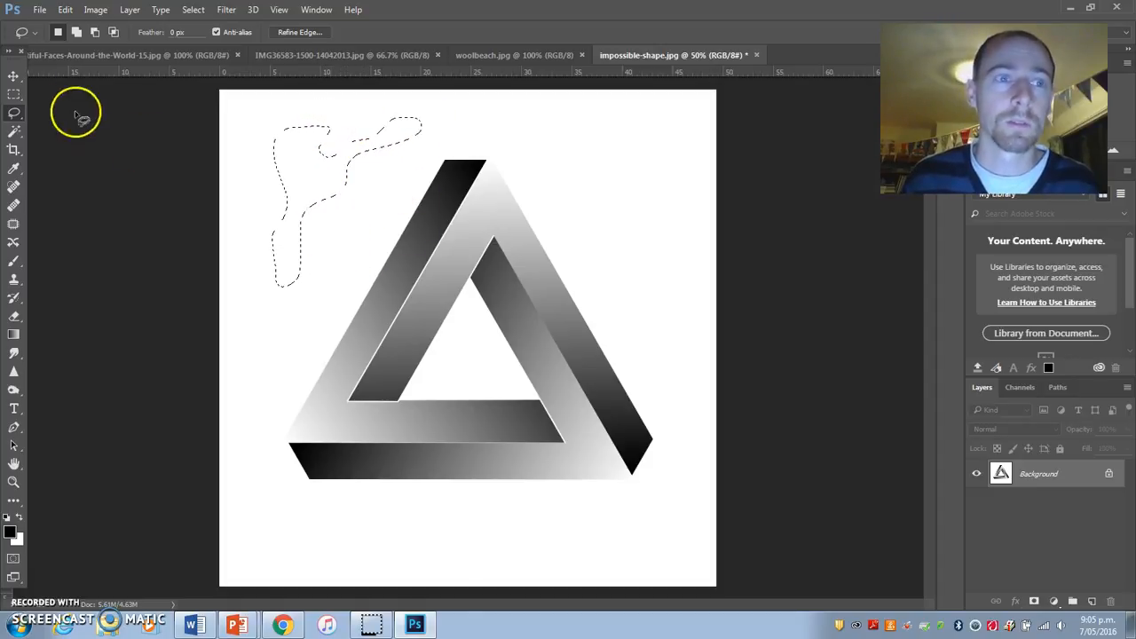
Step: Trace the triangle's outer outline with the Magnetic Lasso and close the selection at its starting point
right_click(18, 114)
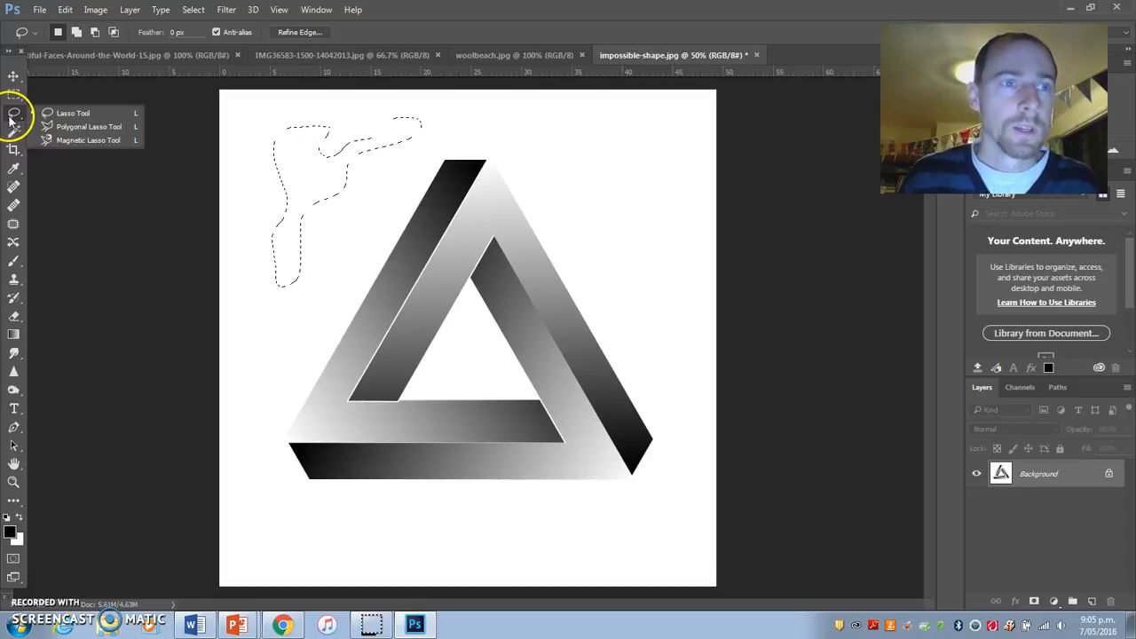
left_click(59, 142)
left_click(445, 162)
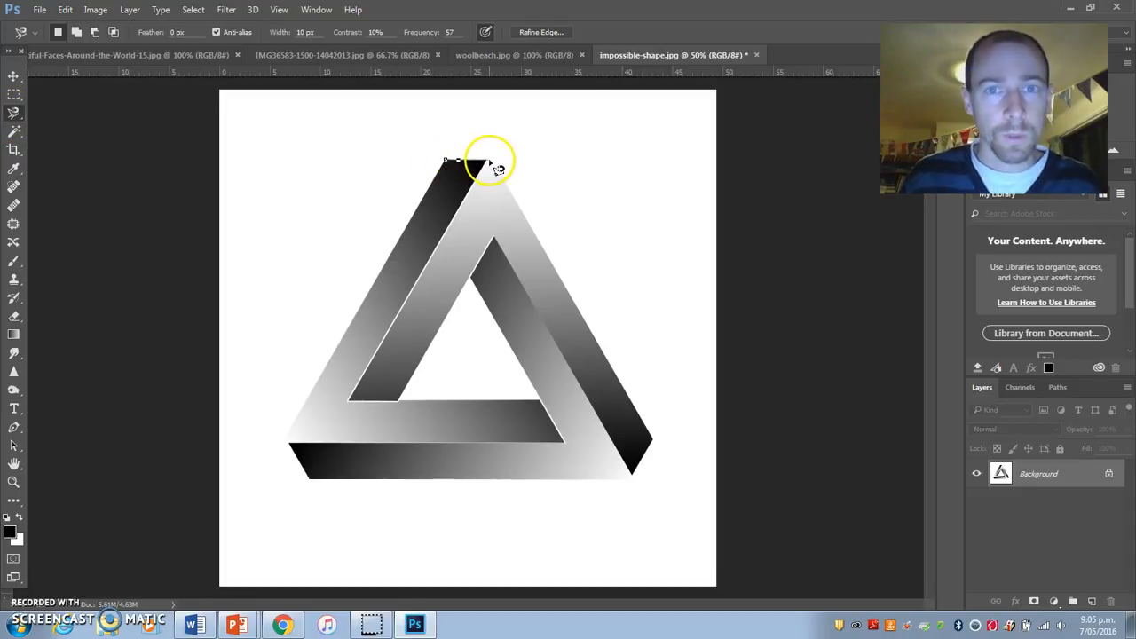
left_click(486, 161)
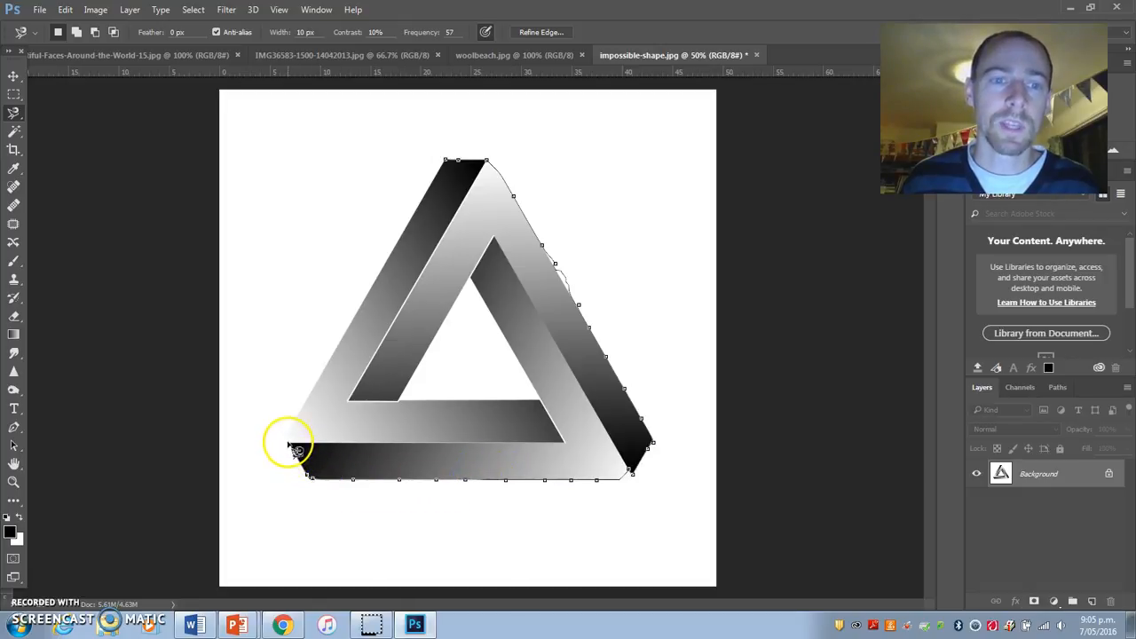
left_click(452, 169)
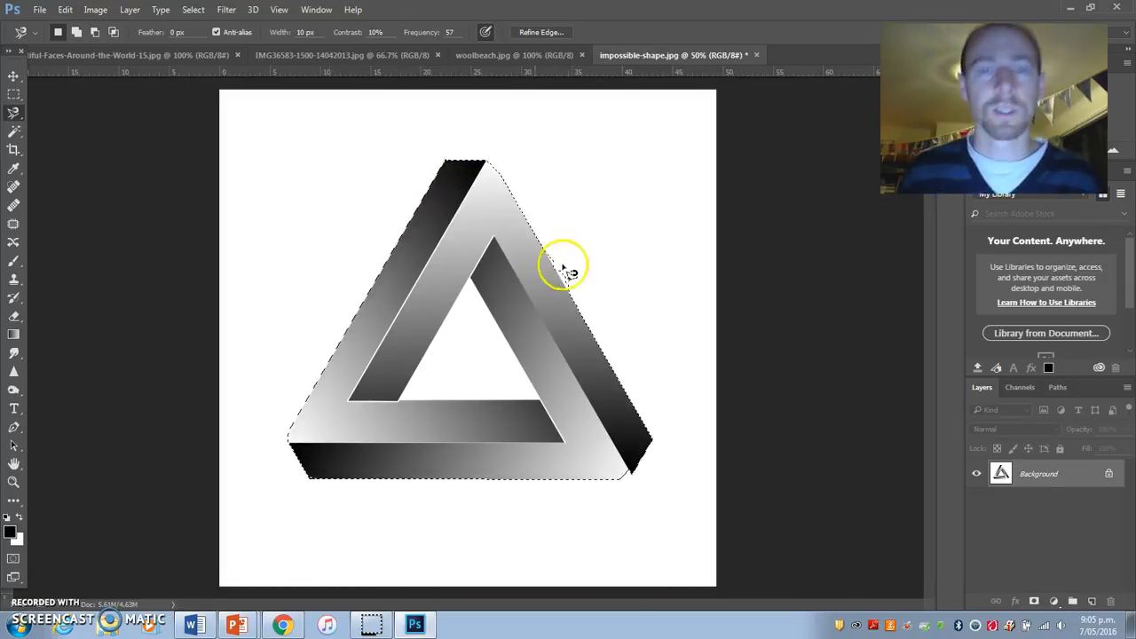
Step: Switch to the Polygonal Lasso and clear the existing selection around the triangle
left_click_drag(15, 112, 47, 132)
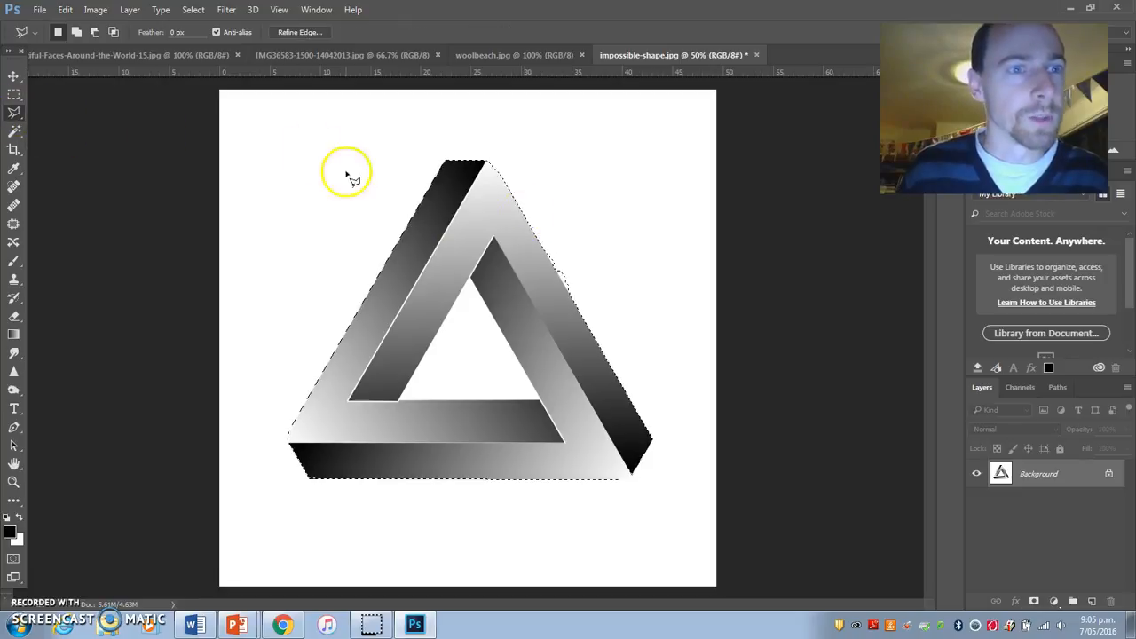
left_click(301, 138)
double_click(324, 149)
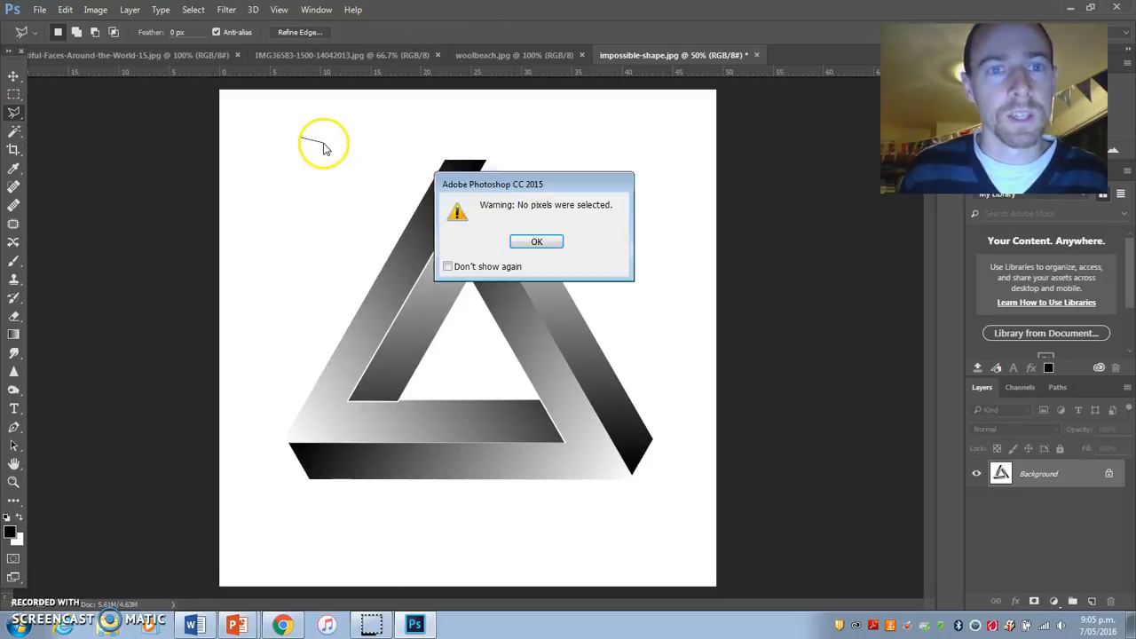
left_click(558, 247)
Step: Trace the impossible triangle's outer outline corner by corner with the Polygonal Lasso and close the selection
left_click(451, 169)
left_click(498, 169)
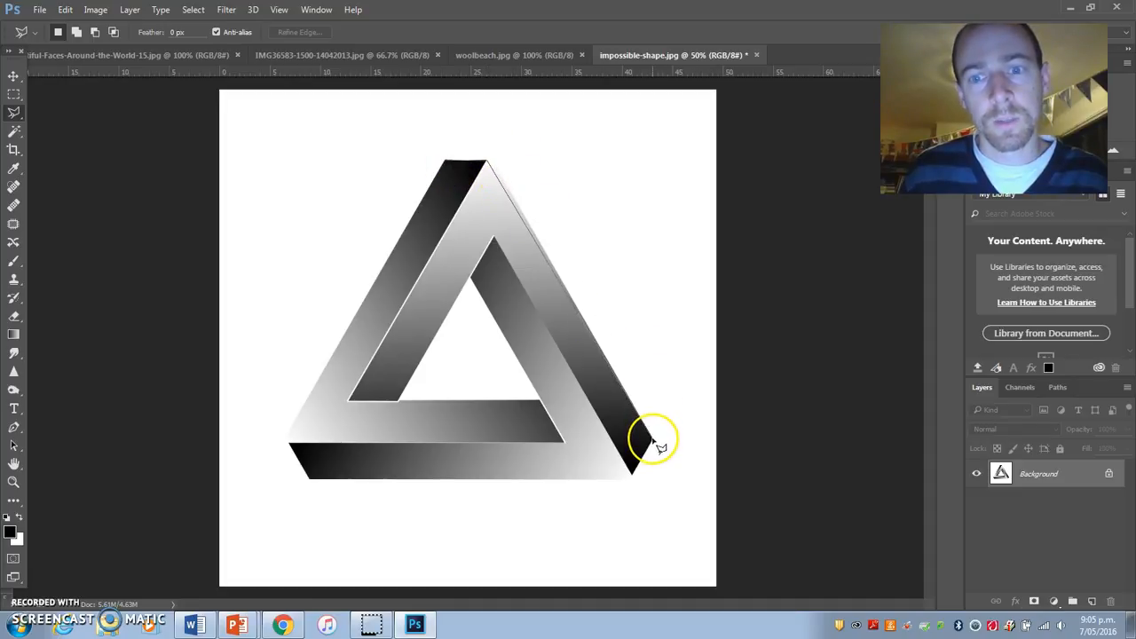
left_click(633, 477)
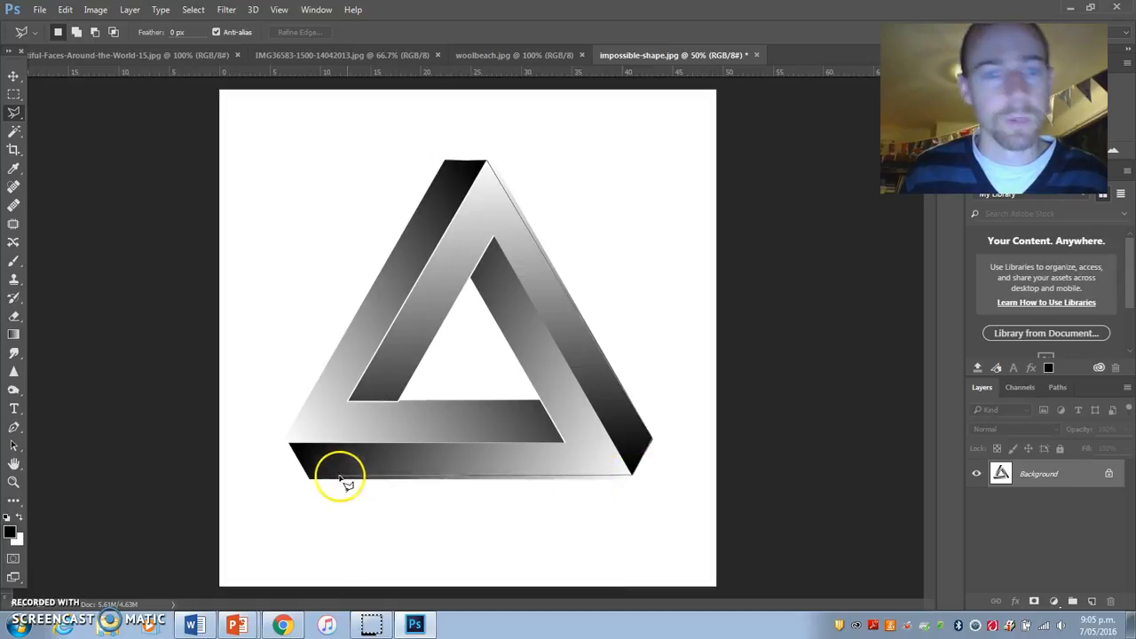
left_click(310, 480)
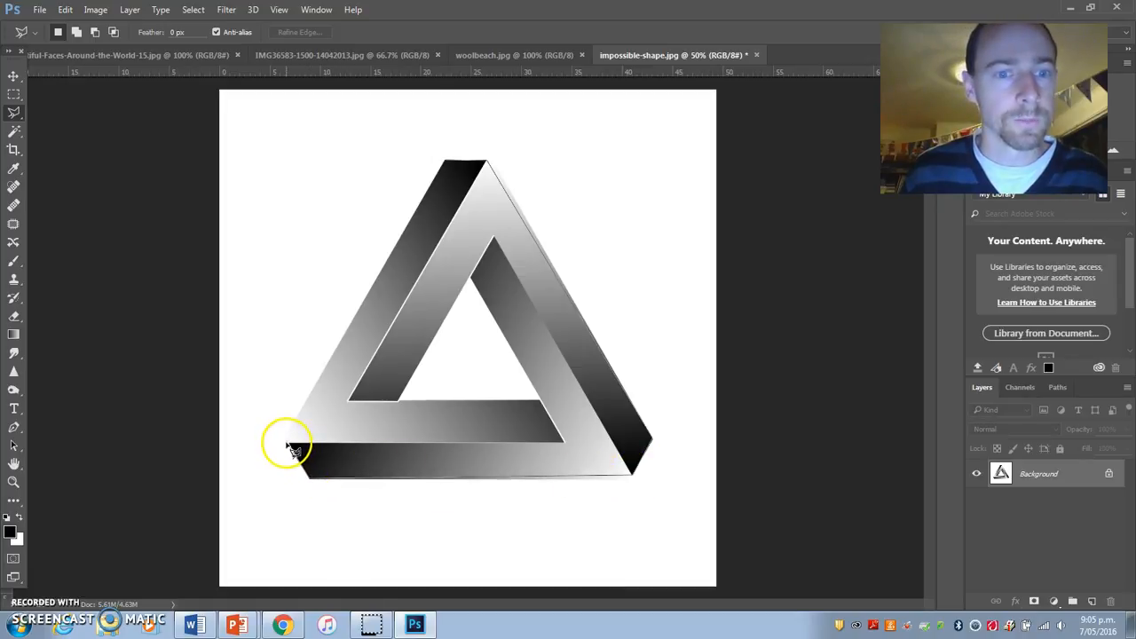
left_click(443, 164)
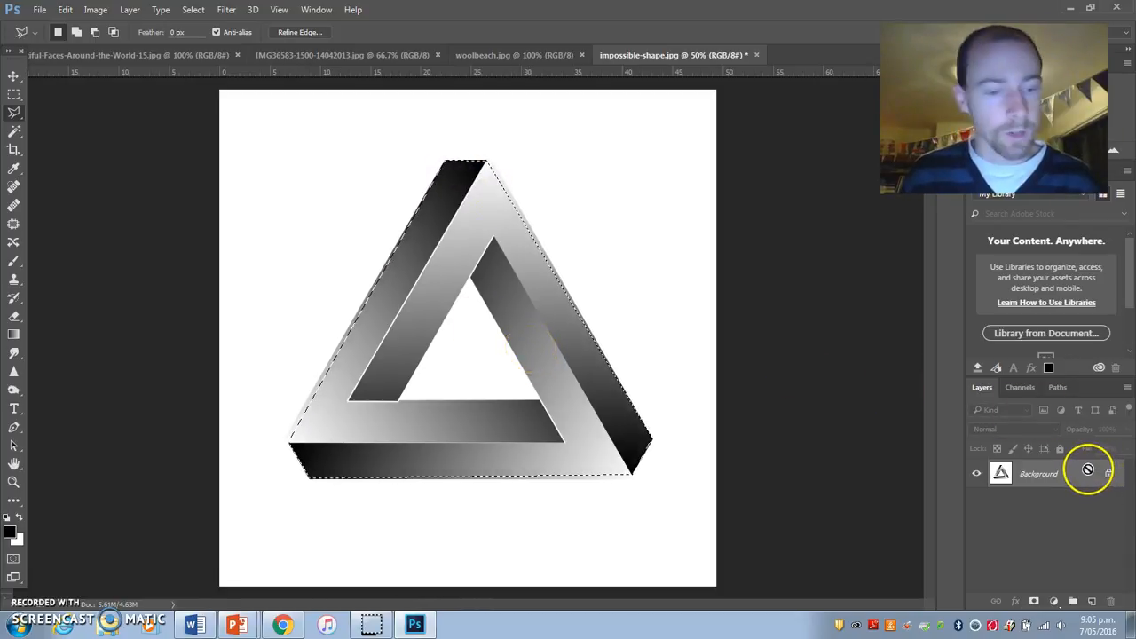
Step: Cut the selected triangle, paste it onto its own layer, and hide the Background layer
key("ctrl+x")
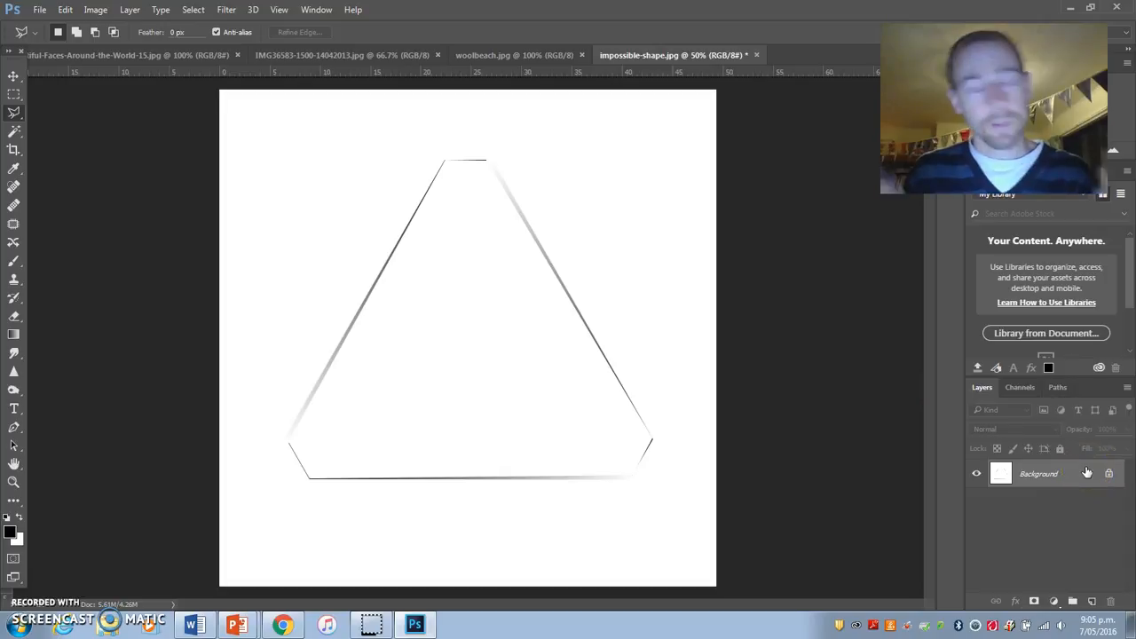
key("ctrl+v")
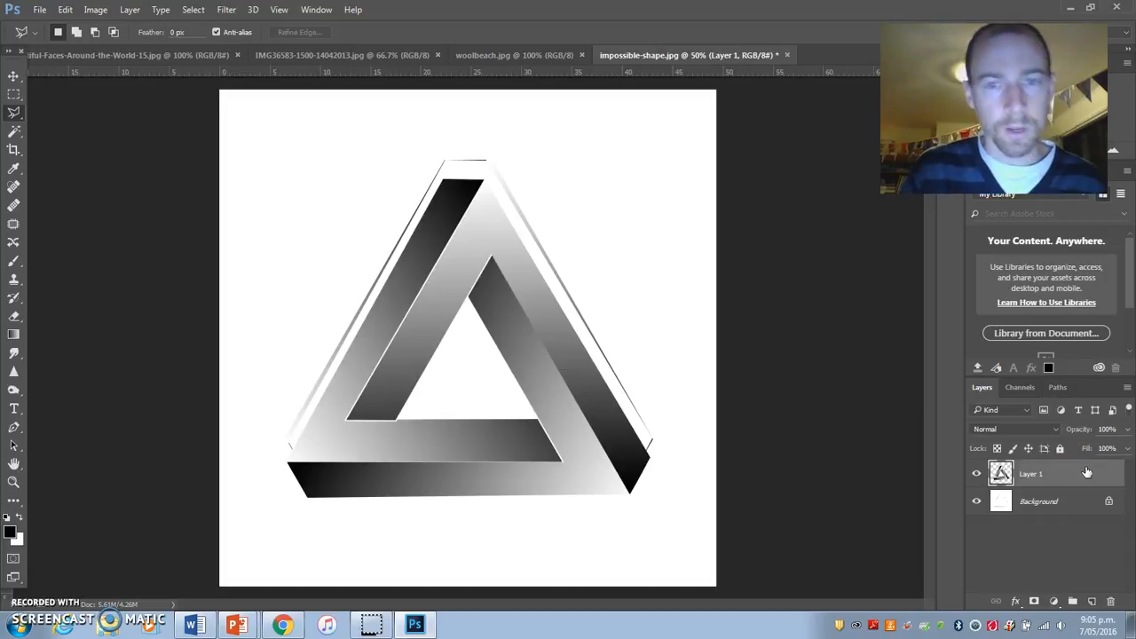
left_click(977, 501)
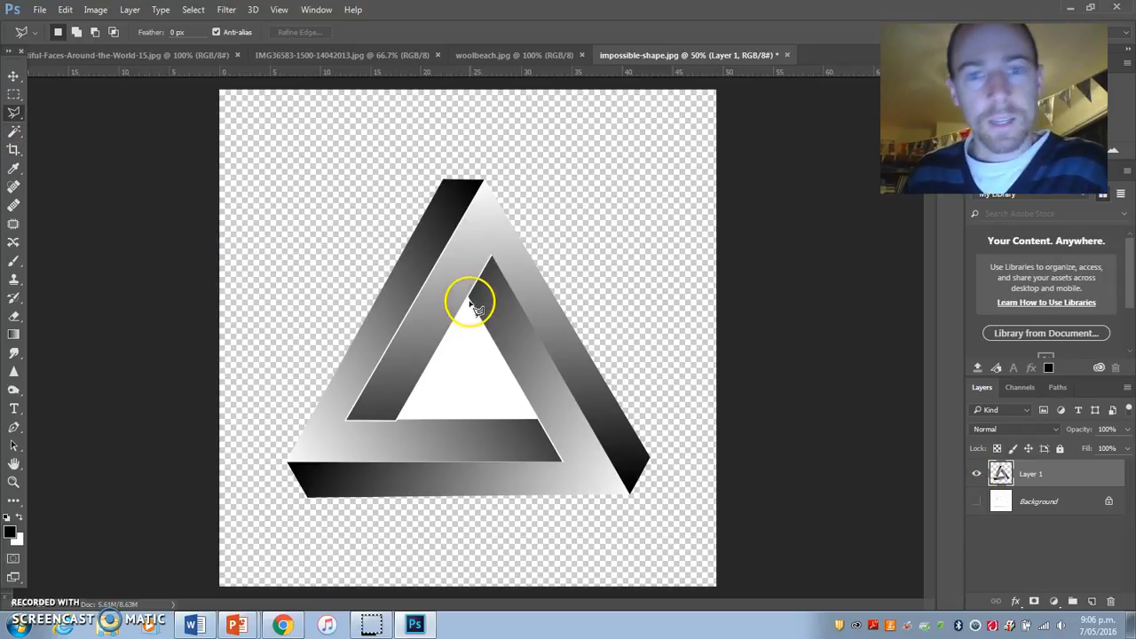
Step: Outline the white area in the triangle's centre with the Polygonal Lasso, delete it, and deselect
left_click(469, 299)
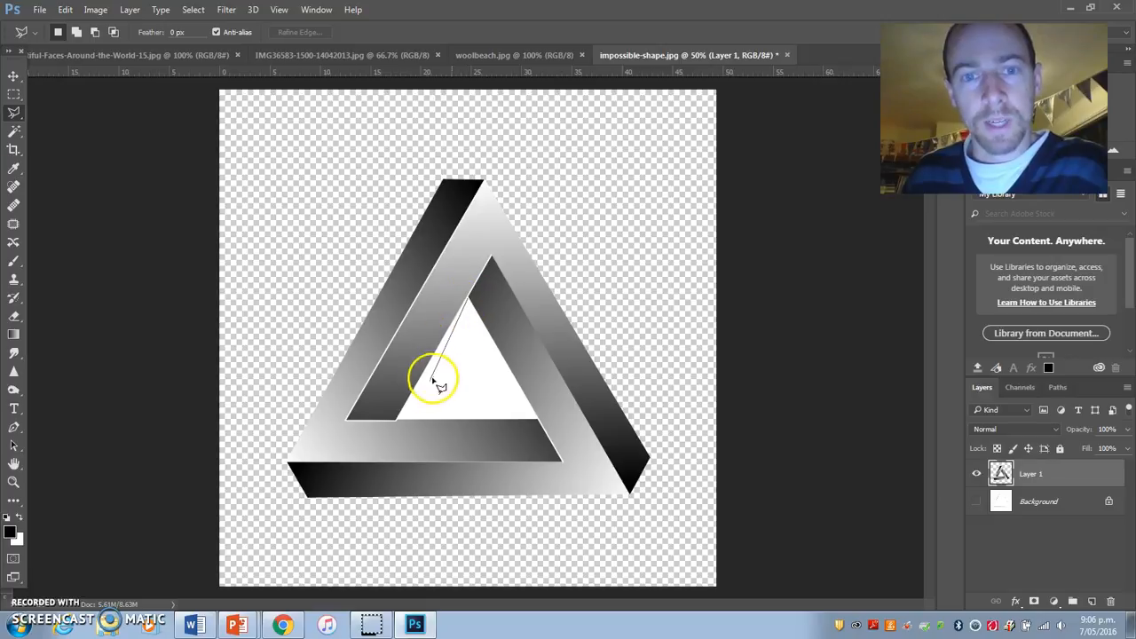
left_click(397, 419)
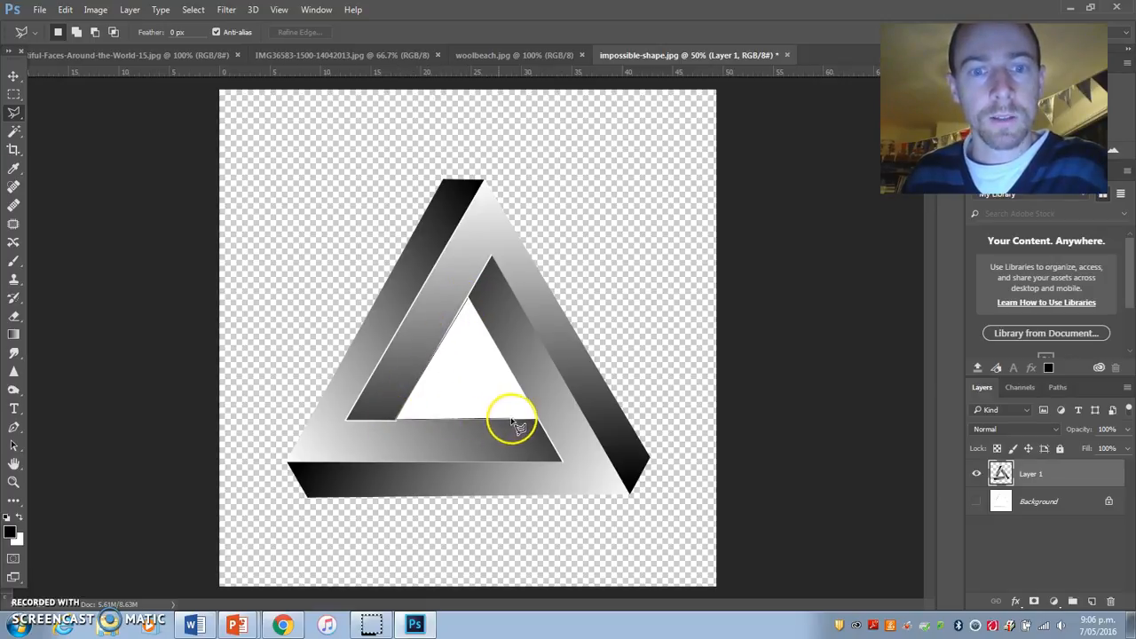
left_click(538, 420)
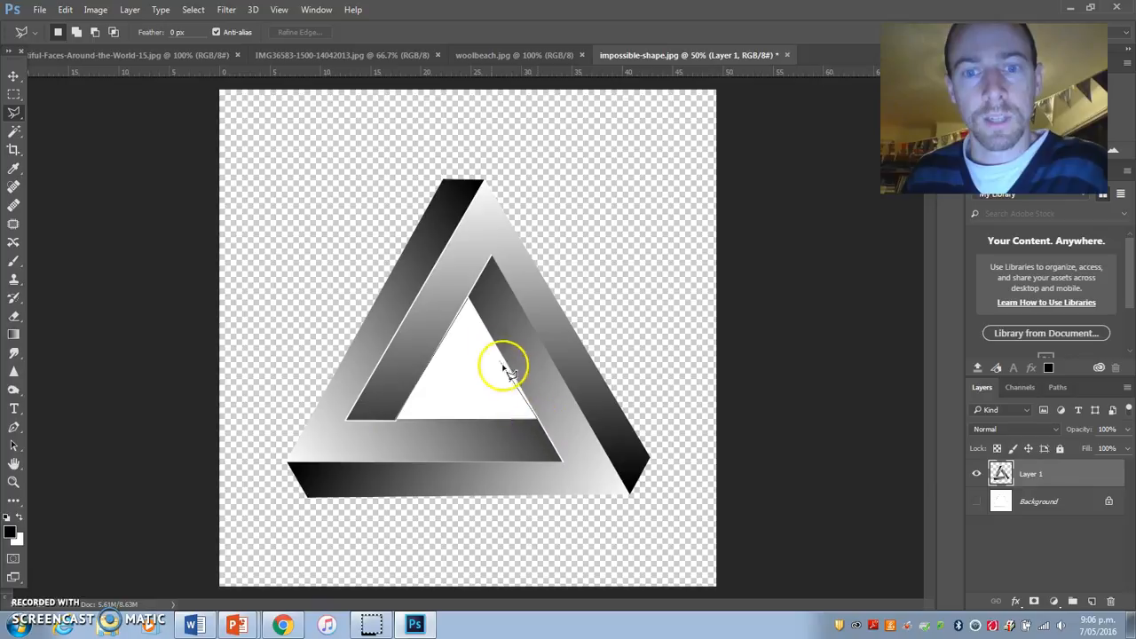
left_click(470, 300)
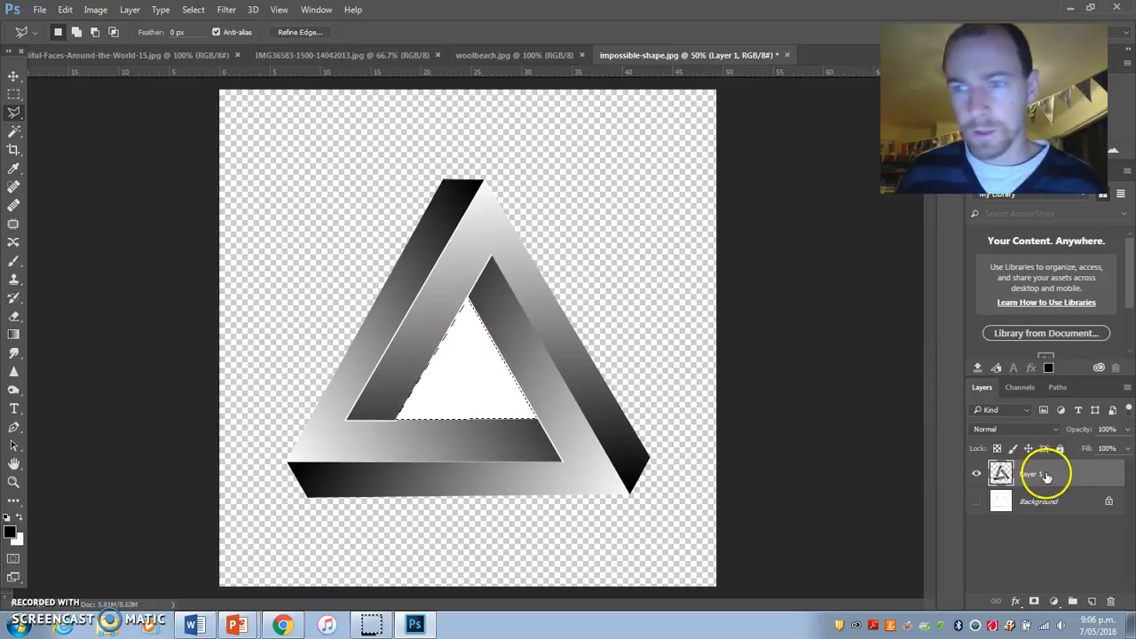
key("Delete")
key("ctrl+d")
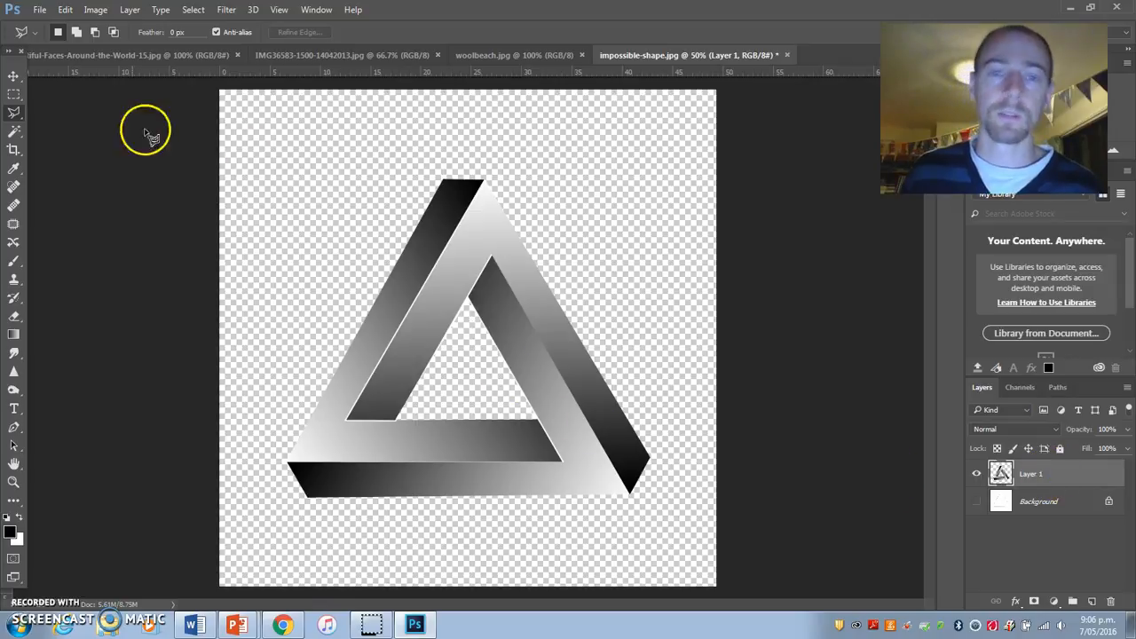
Step: Duplicate the cut-out triangle layer into woolbeach.jpg and reposition the triangle within that image
left_click(13, 76)
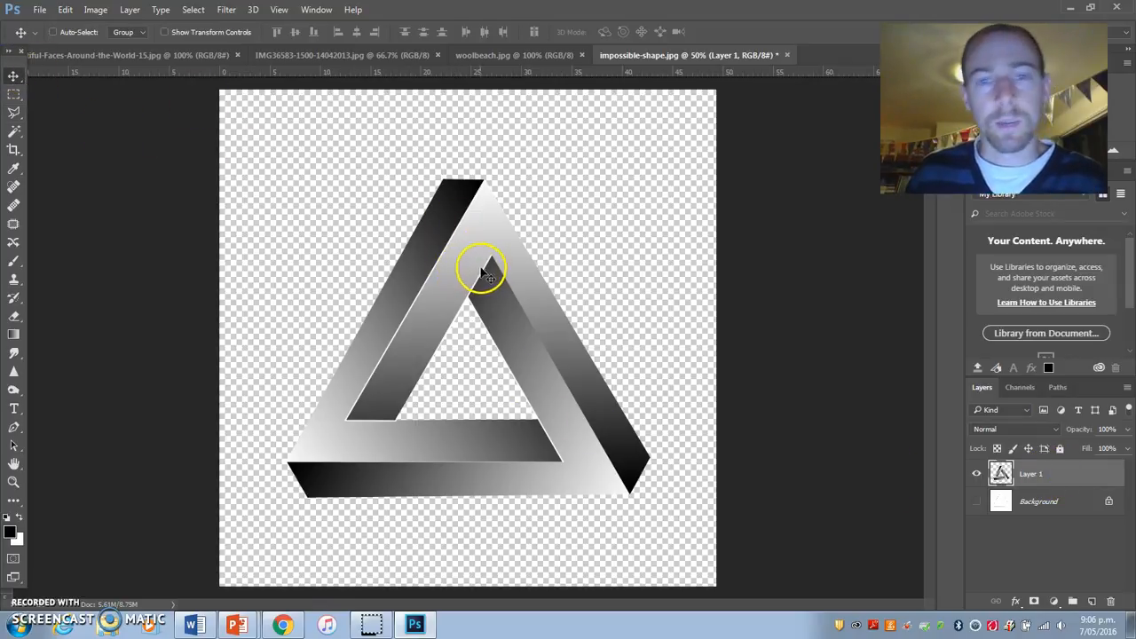
mouse_move(479, 269)
left_mouse_down()
mouse_move(426, 254)
mouse_move(489, 236)
mouse_move(460, 264)
left_mouse_up()
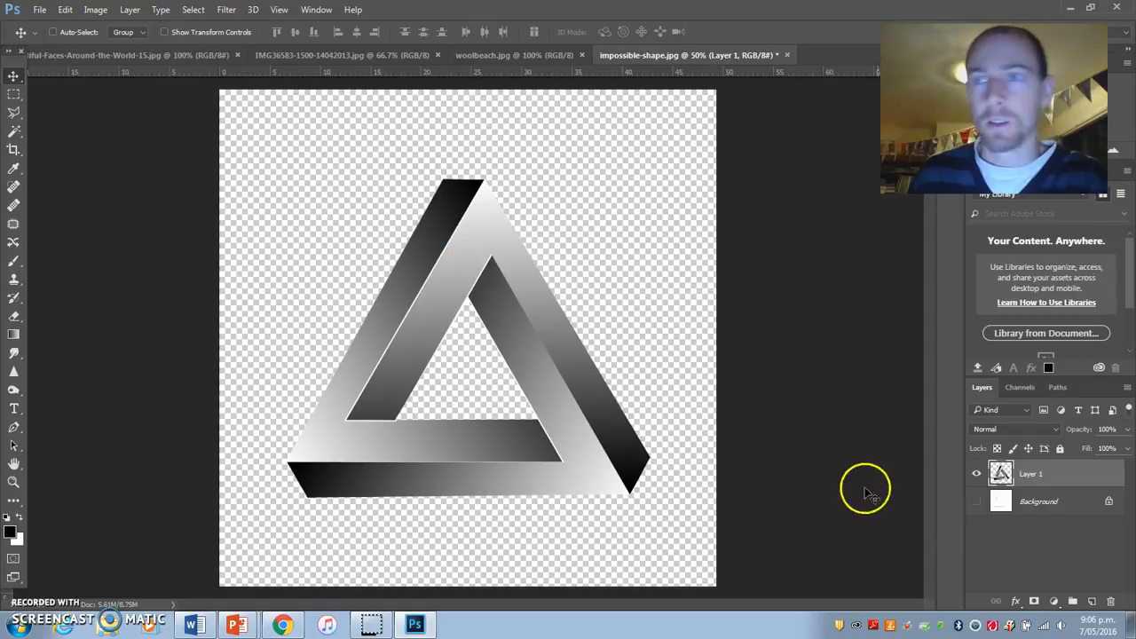
right_click(1069, 476)
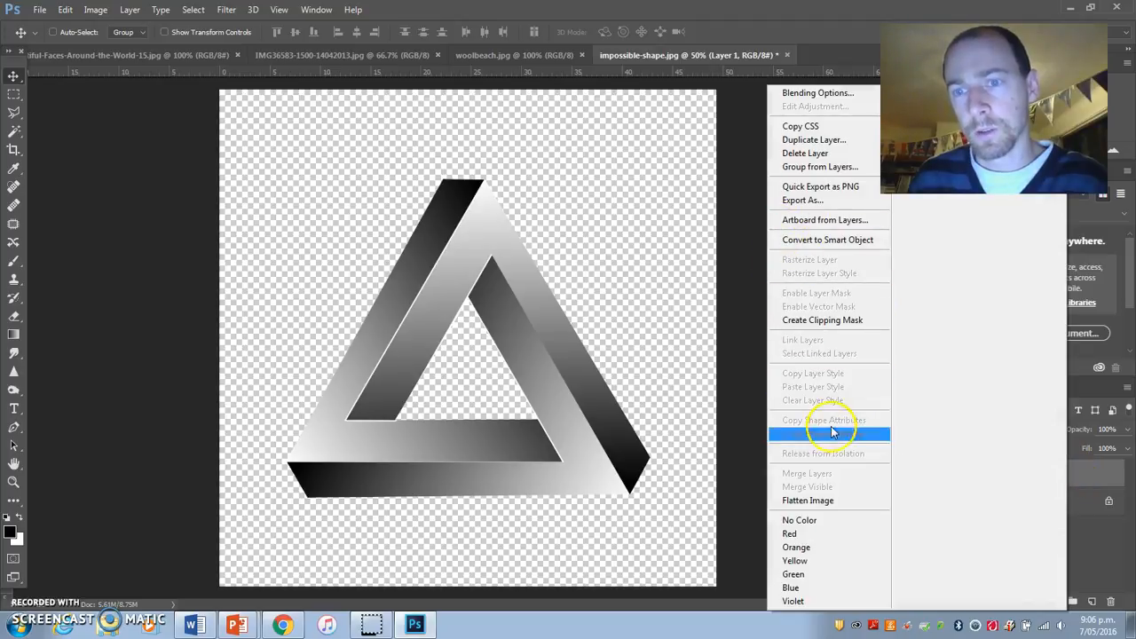
left_click(819, 144)
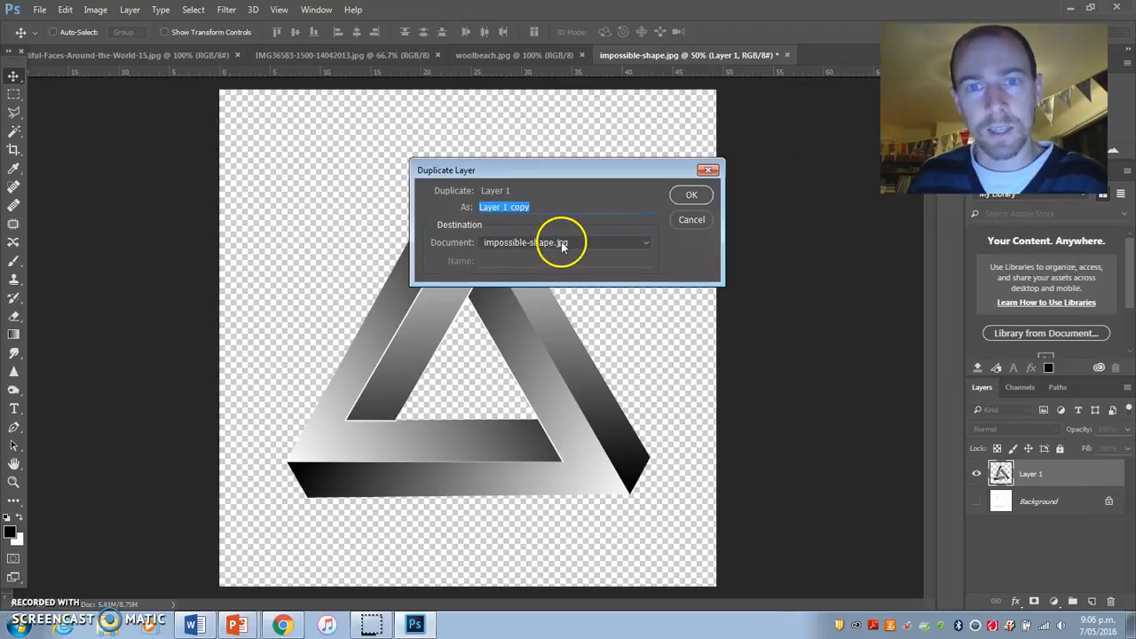
left_click(556, 242)
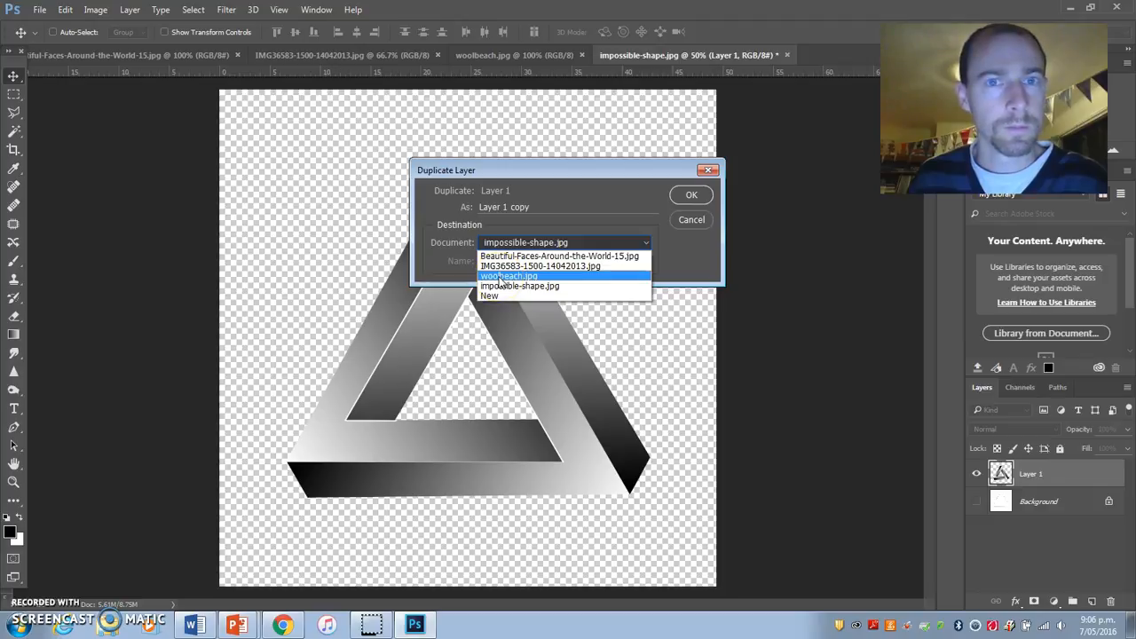
left_click(501, 277)
left_click(686, 195)
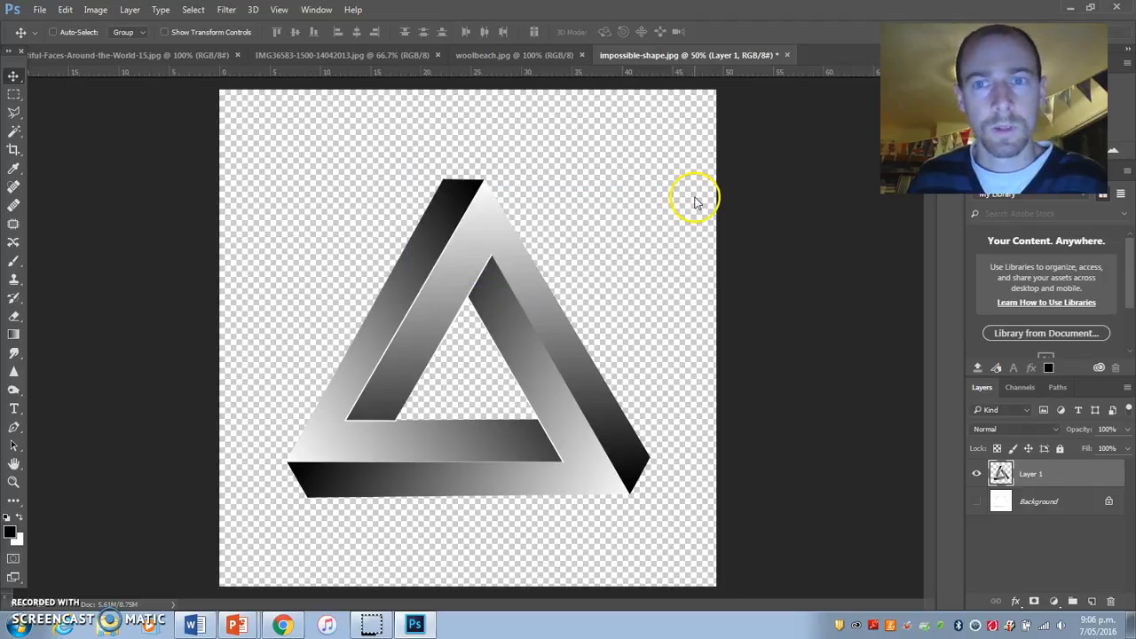
left_click(541, 55)
left_click_drag(665, 385, 528, 259)
Step: Copy the triangle layer from impossible-shape.jpg into IMG36583-1500-14042013.jpg with the Move tool
left_click(685, 55)
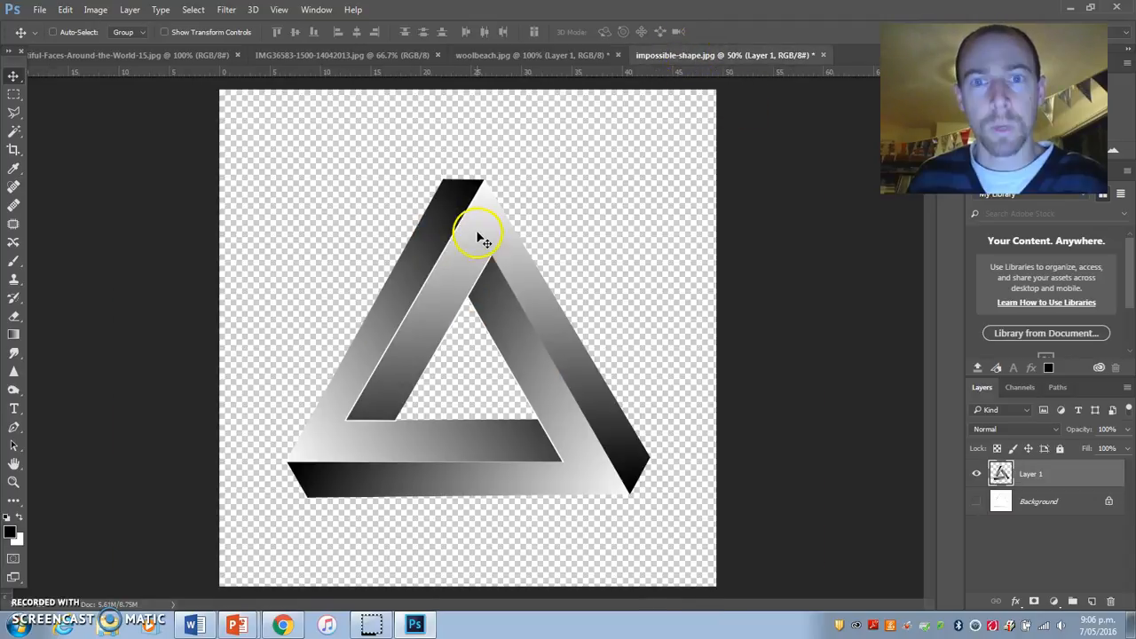
mouse_move(475, 256)
left_mouse_down()
mouse_move(443, 228)
mouse_move(376, 233)
mouse_move(481, 238)
mouse_move(515, 142)
mouse_move(511, 55)
mouse_move(370, 56)
mouse_move(463, 280)
mouse_move(436, 236)
mouse_move(457, 247)
left_mouse_up()
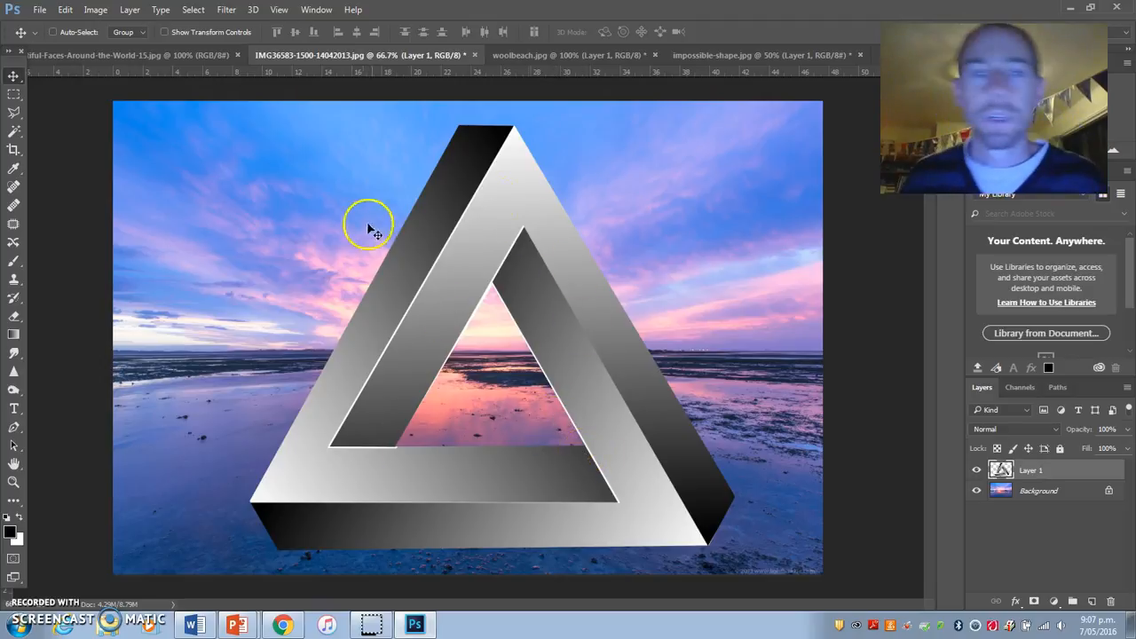
Step: Select the whole triangle with the Quick Selection tool, and check its edges with the Background layer temporarily hidden
left_click(11, 113)
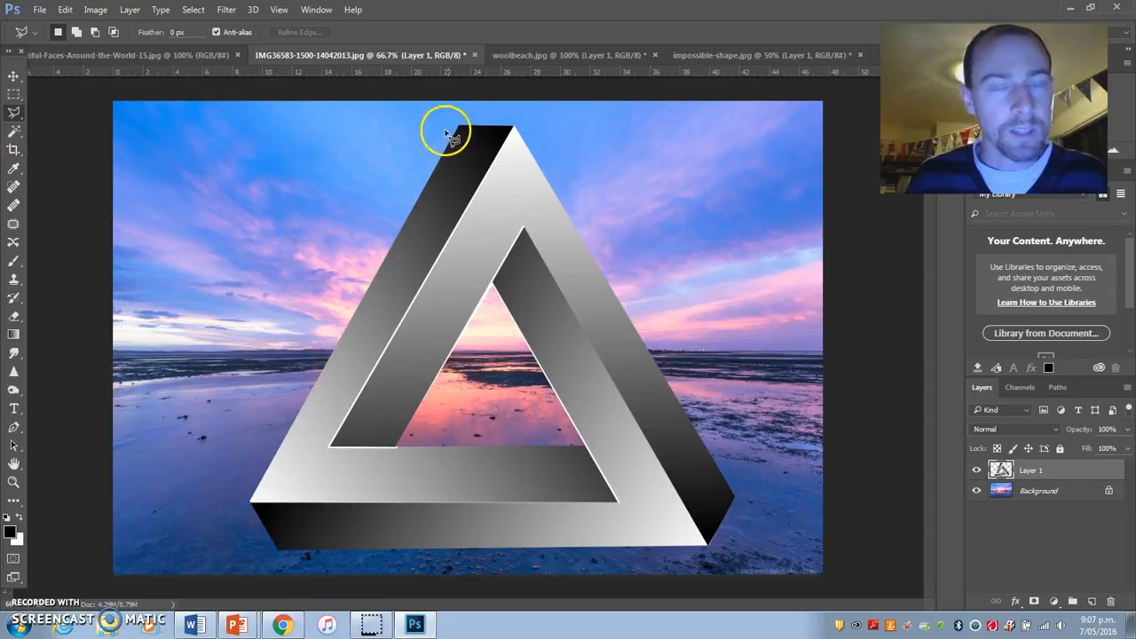
left_click(15, 134)
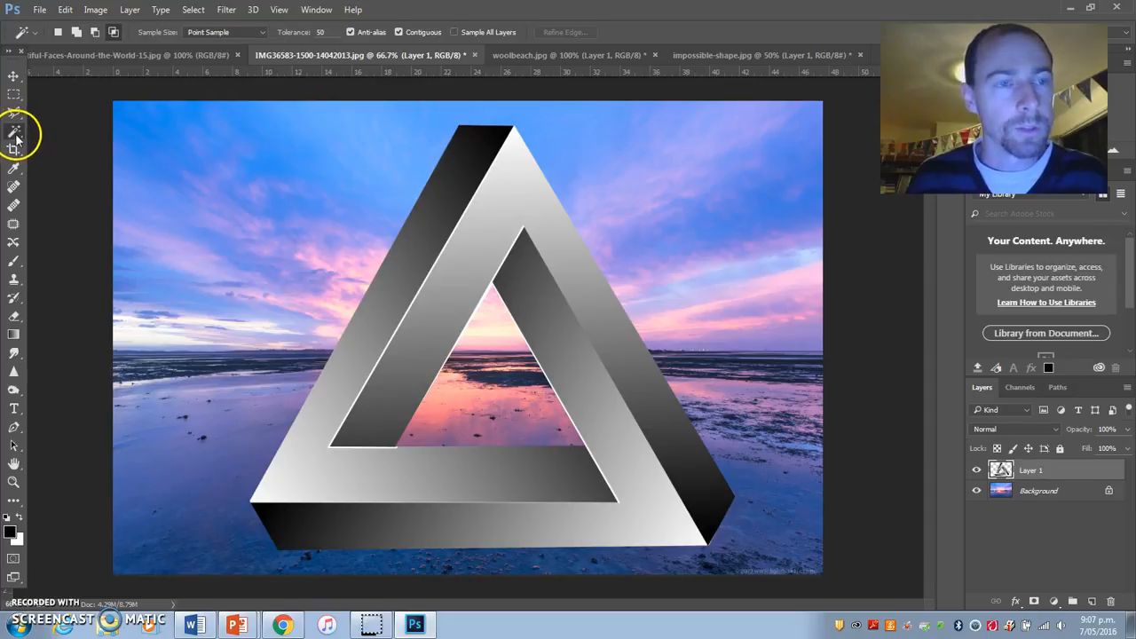
right_click(15, 133)
left_click(53, 131)
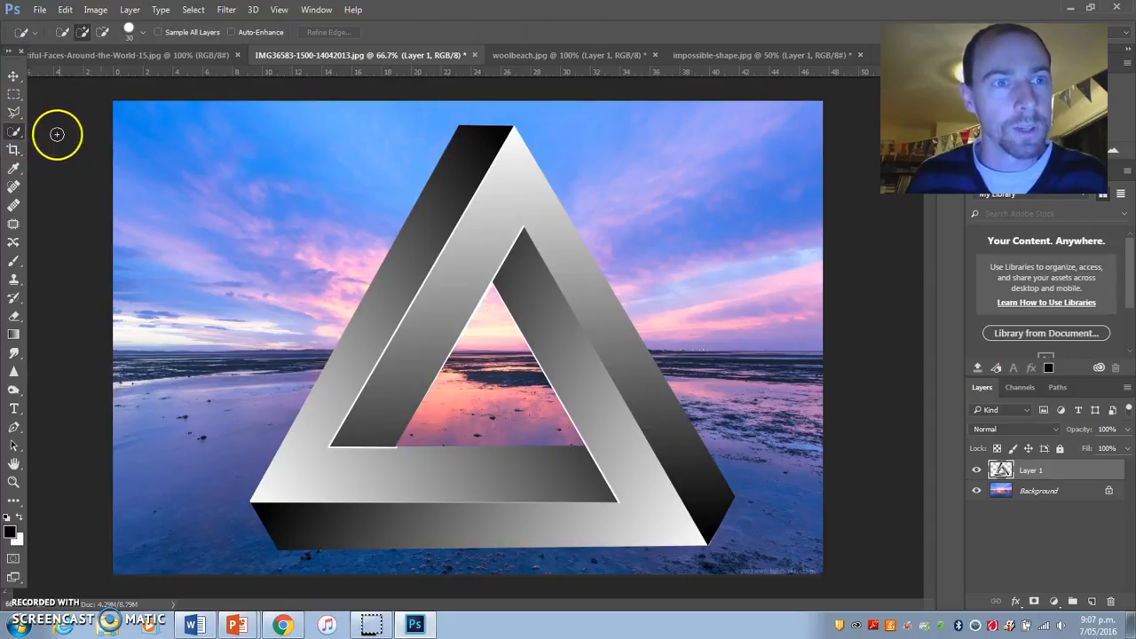
mouse_move(477, 157)
left_mouse_down()
mouse_move(439, 274)
mouse_move(380, 391)
mouse_move(350, 385)
mouse_move(304, 464)
mouse_move(335, 518)
mouse_move(528, 538)
mouse_move(705, 536)
mouse_move(718, 520)
mouse_move(513, 135)
left_mouse_up()
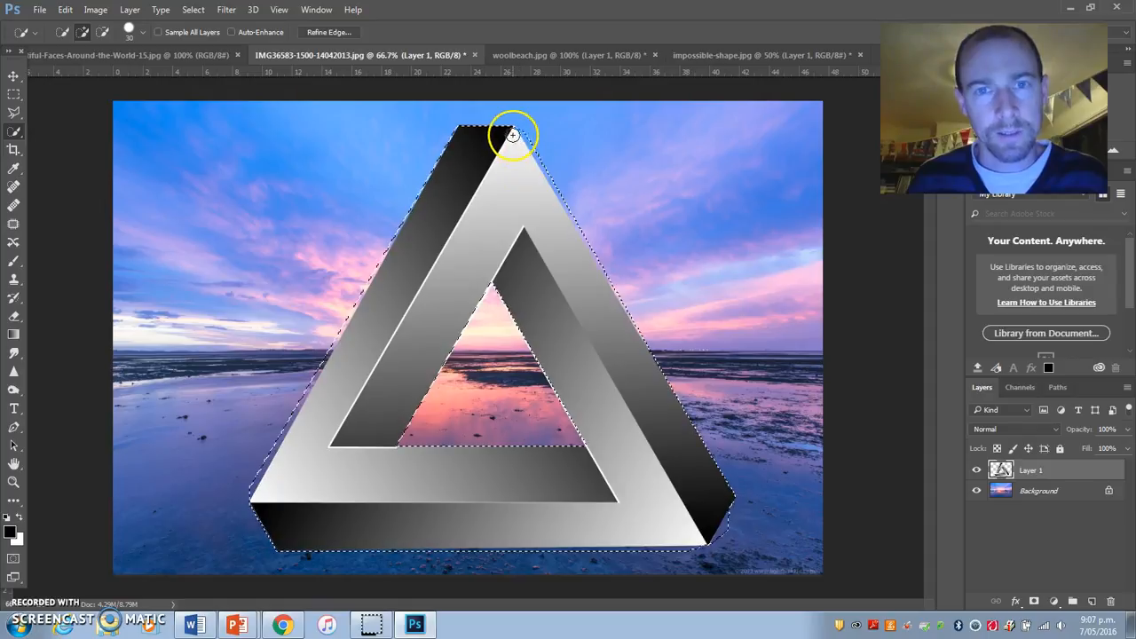
left_click(977, 492)
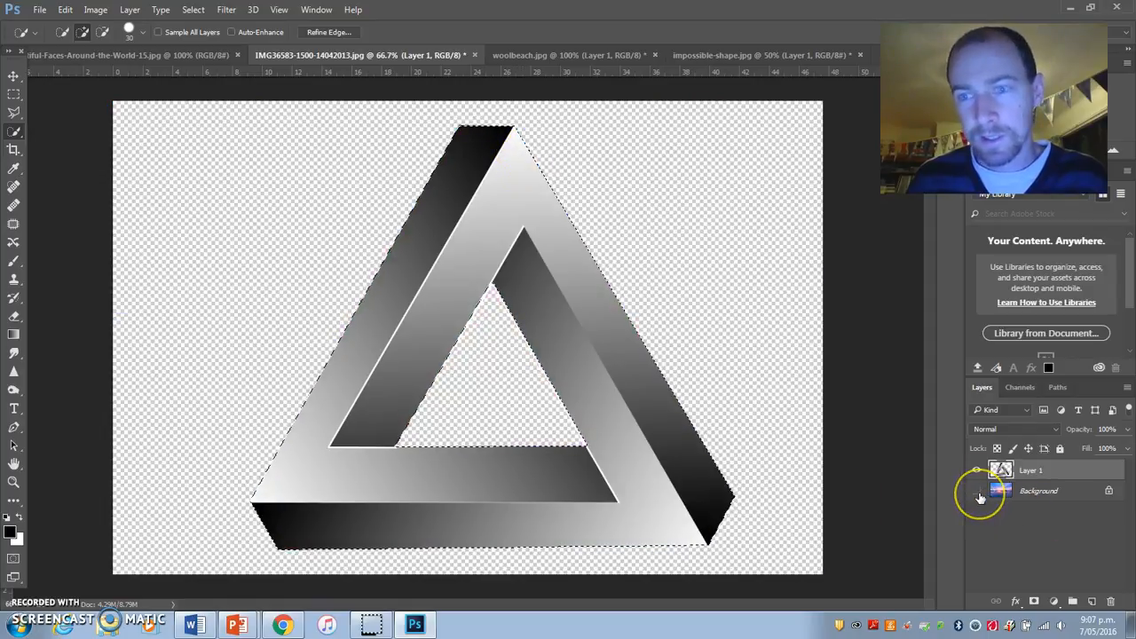
left_click(978, 492)
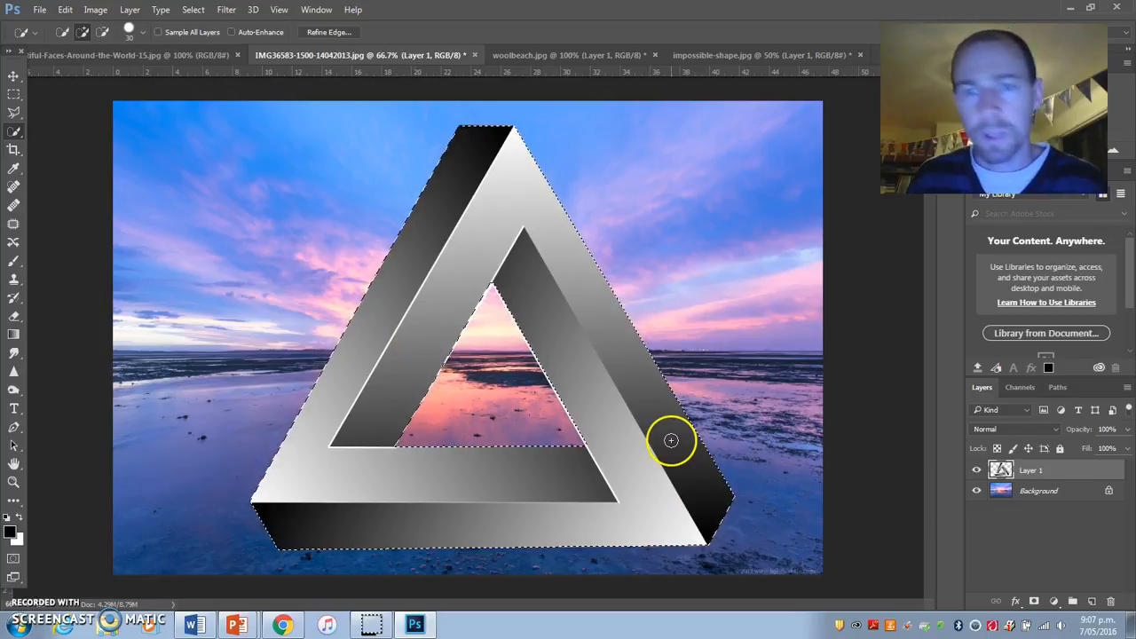
Step: Clear the selection around the triangle using the Polygonal Lasso and Rectangular Marquee tools
left_click(13, 112)
left_click(348, 202)
left_click(255, 166)
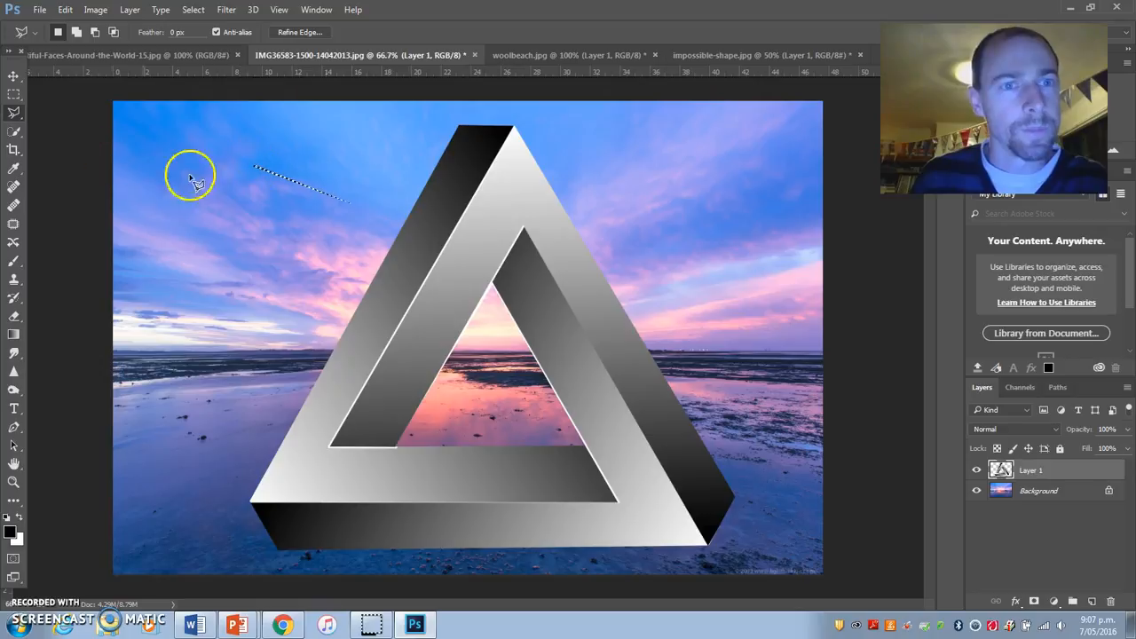
left_click(14, 94)
left_click(229, 161)
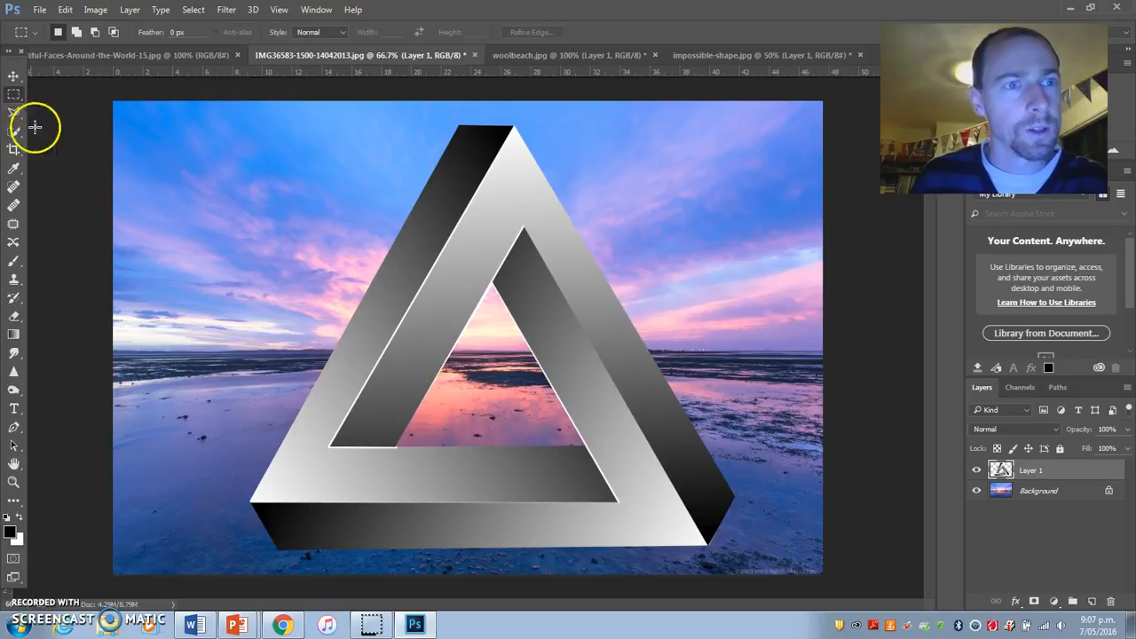
Step: Select the entire triangle with the Magic Wand, adding its differently shaded areas to one selection
left_click(13, 132)
right_click(13, 133)
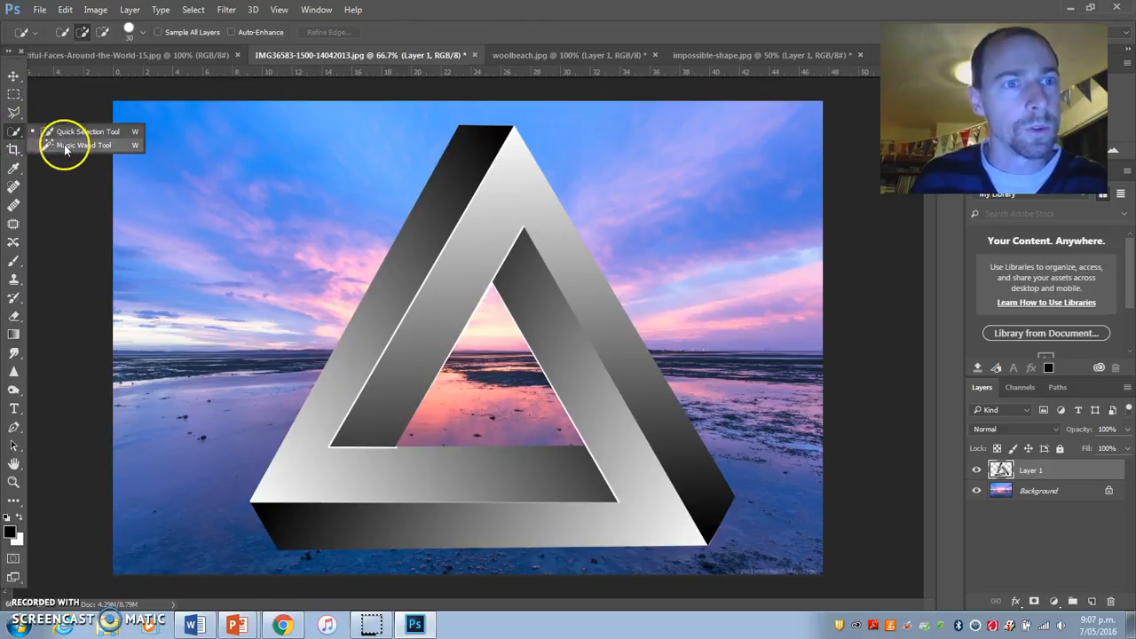
left_click(55, 146)
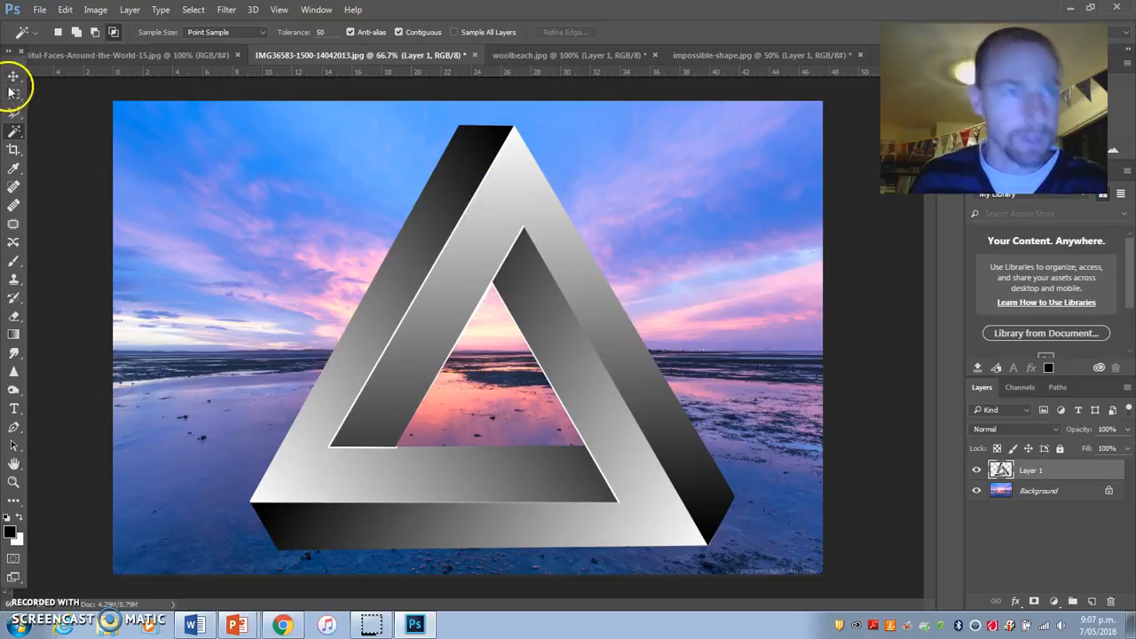
left_click(482, 198)
left_click(616, 376)
left_click(526, 262)
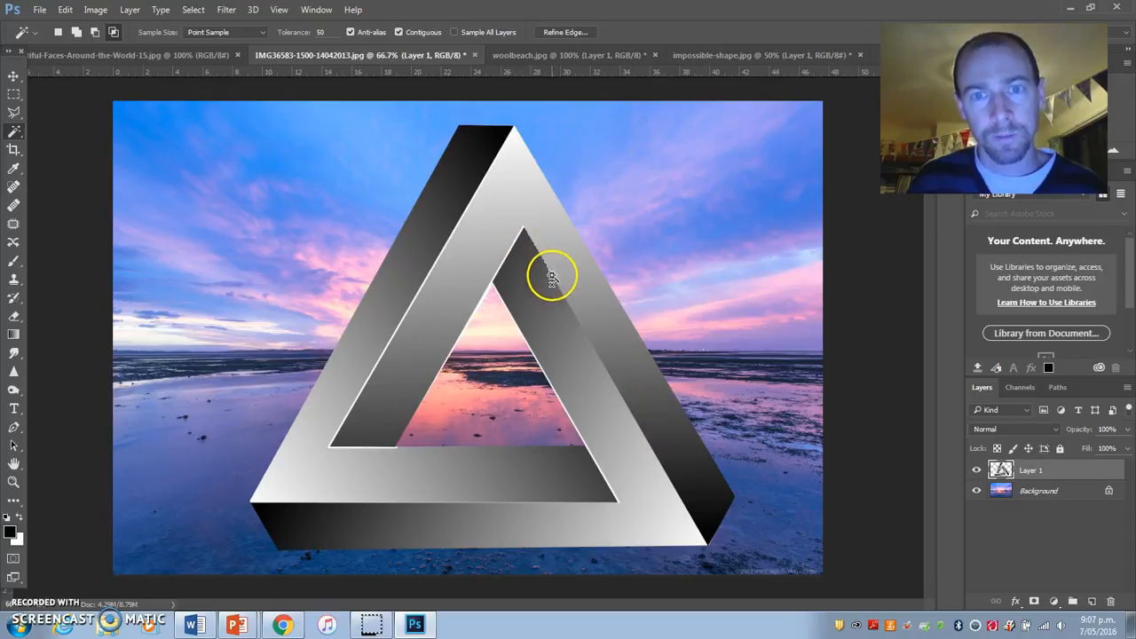
left_click(534, 244)
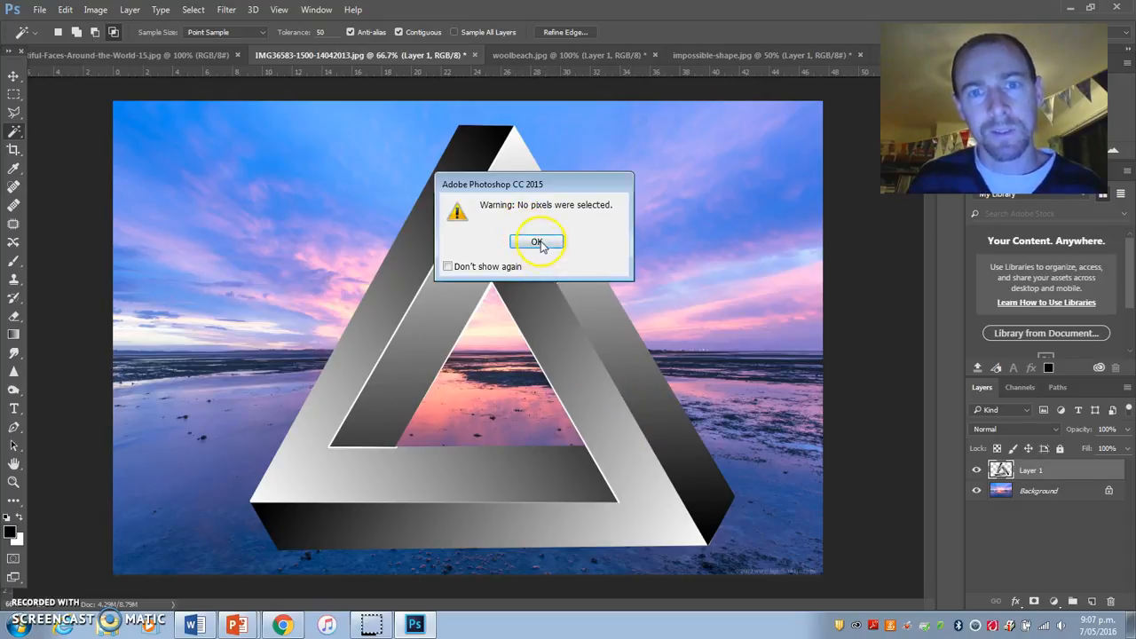
left_click(537, 242)
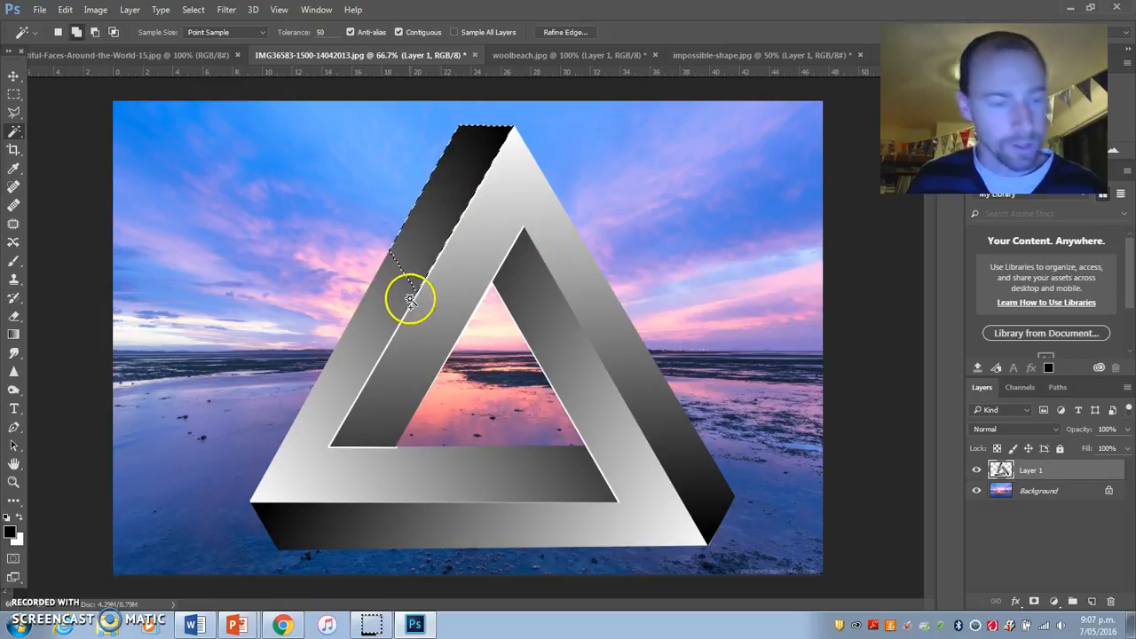
left_click(308, 455)
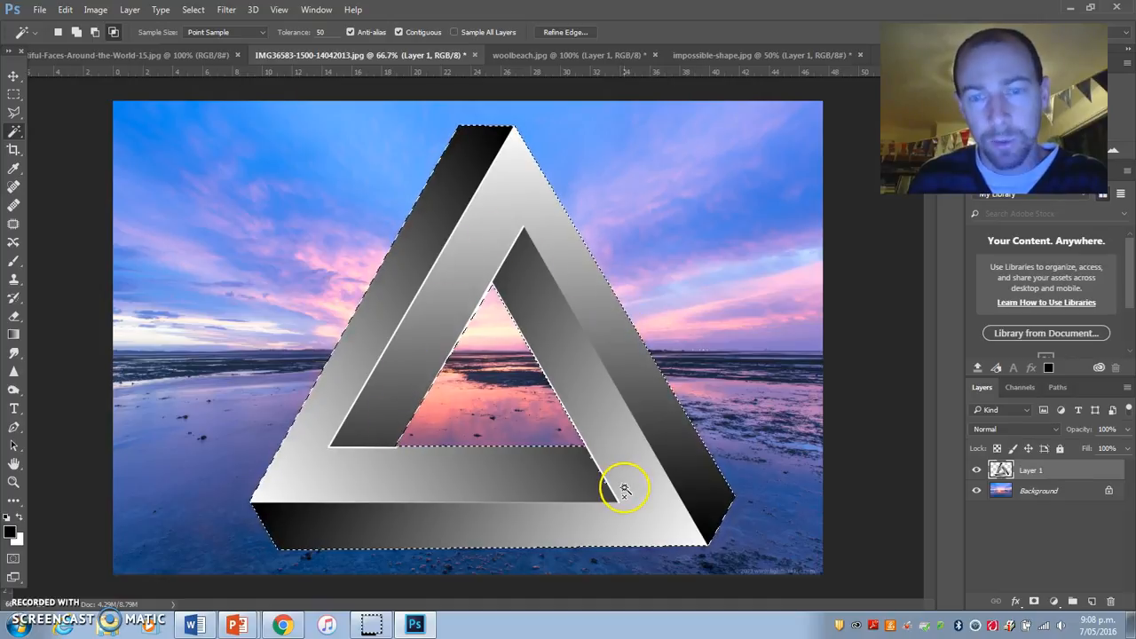
Step: Unlock the Background layer and cut the triangle-shaped selection out of it
left_click(1043, 490)
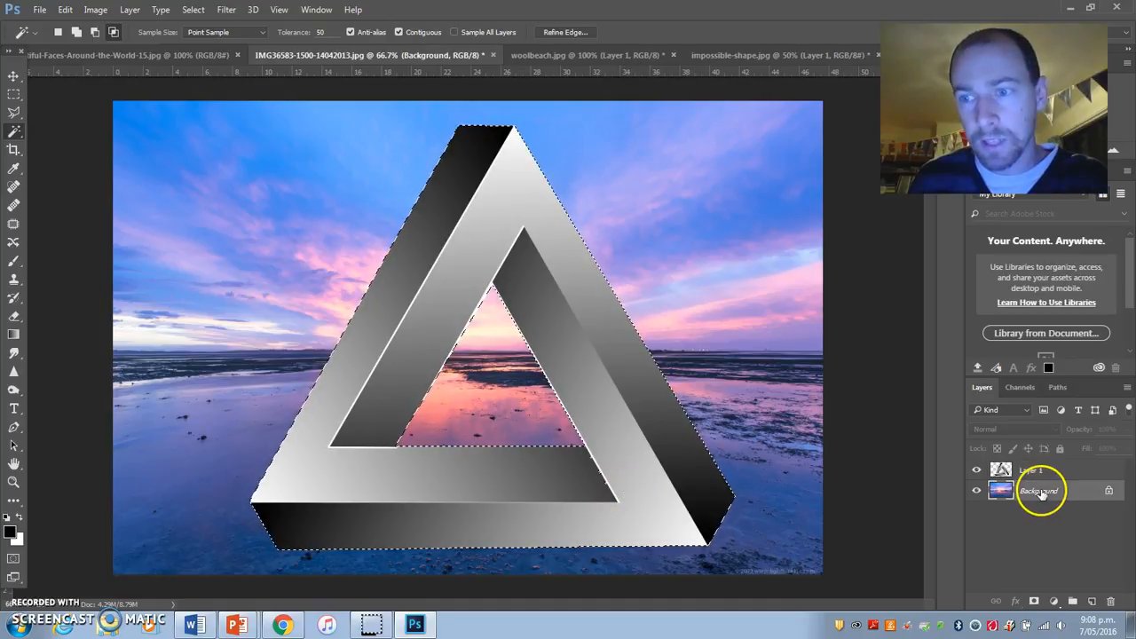
left_click(1109, 493)
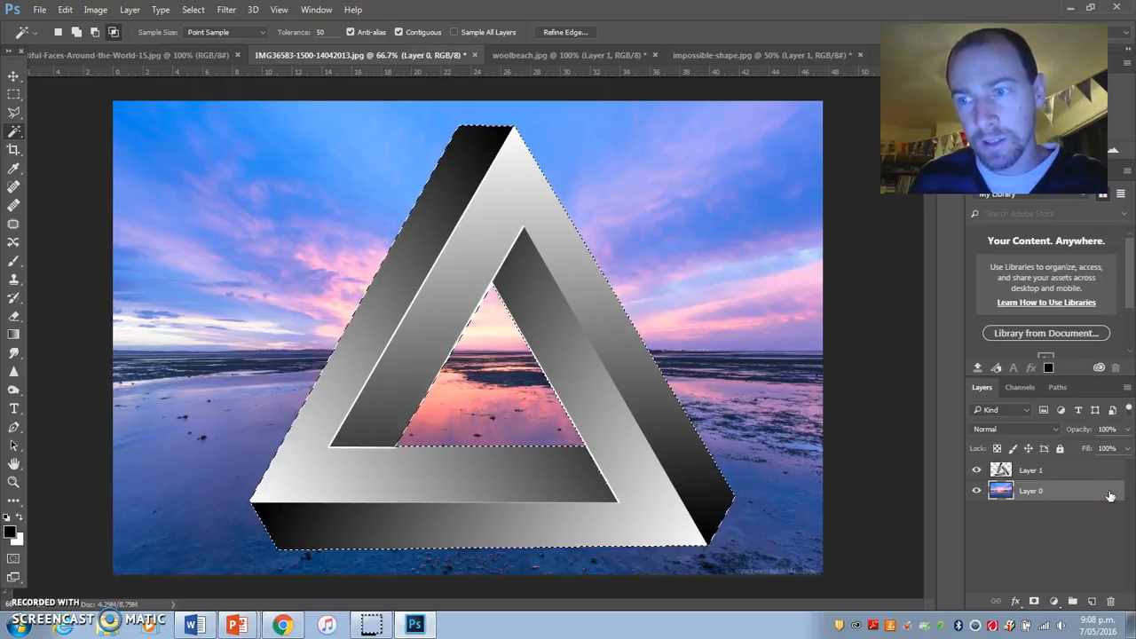
left_click(1054, 470)
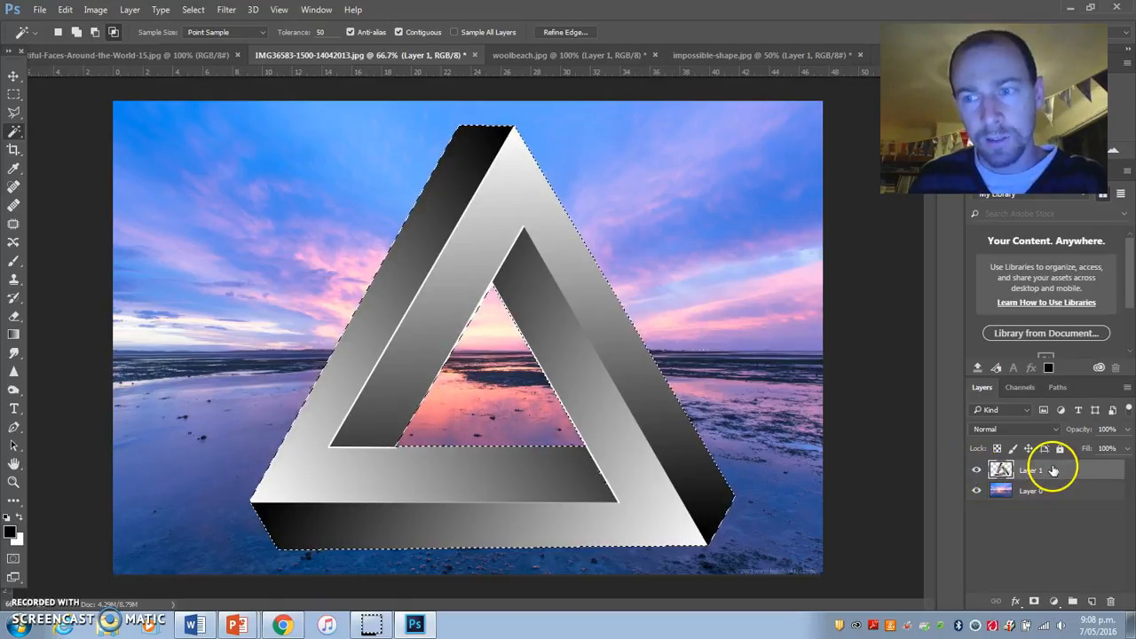
left_click(1056, 492)
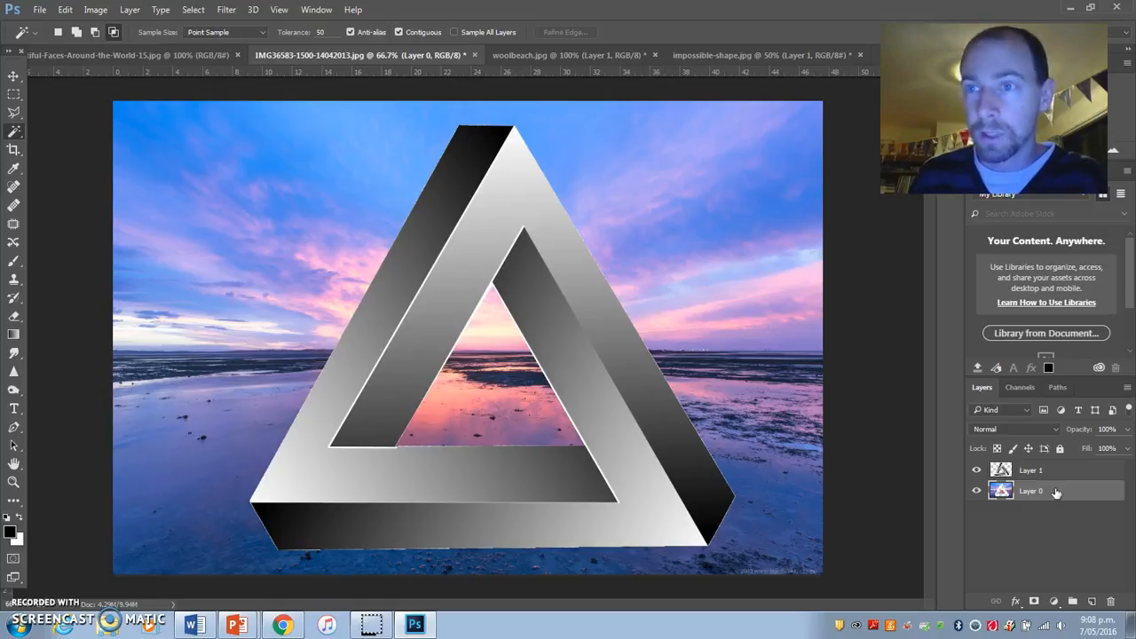
Step: Hide the gray triangle on Layer 1, toggling its visibility to check the hole cut in the beach photo
left_click(978, 471)
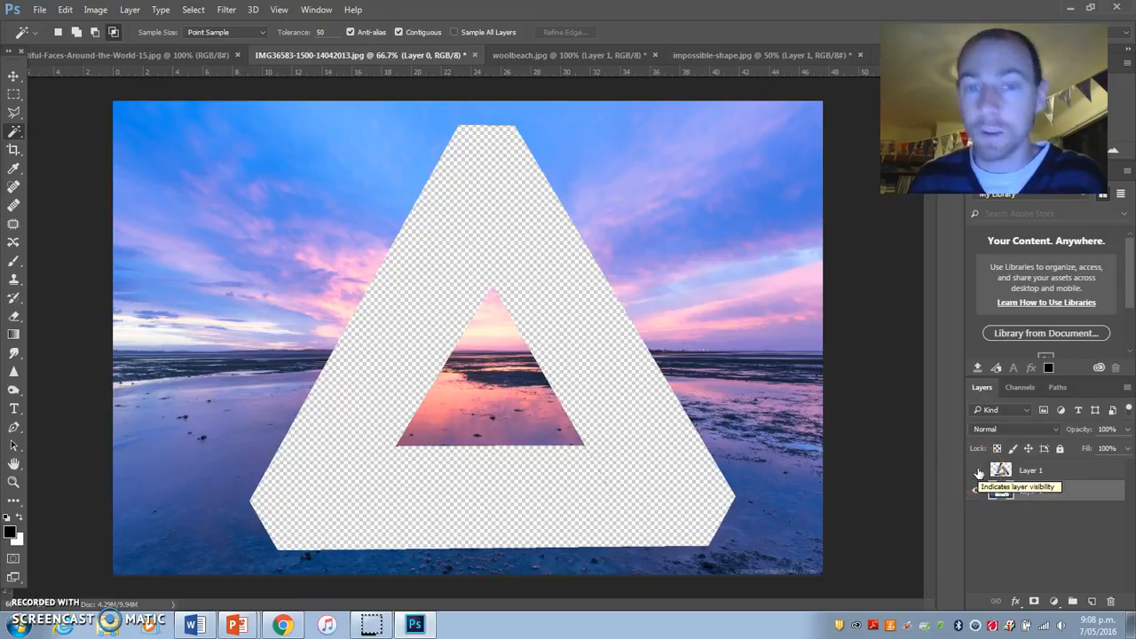
left_click(978, 472)
left_click(977, 471)
left_click(977, 472)
left_click(977, 472)
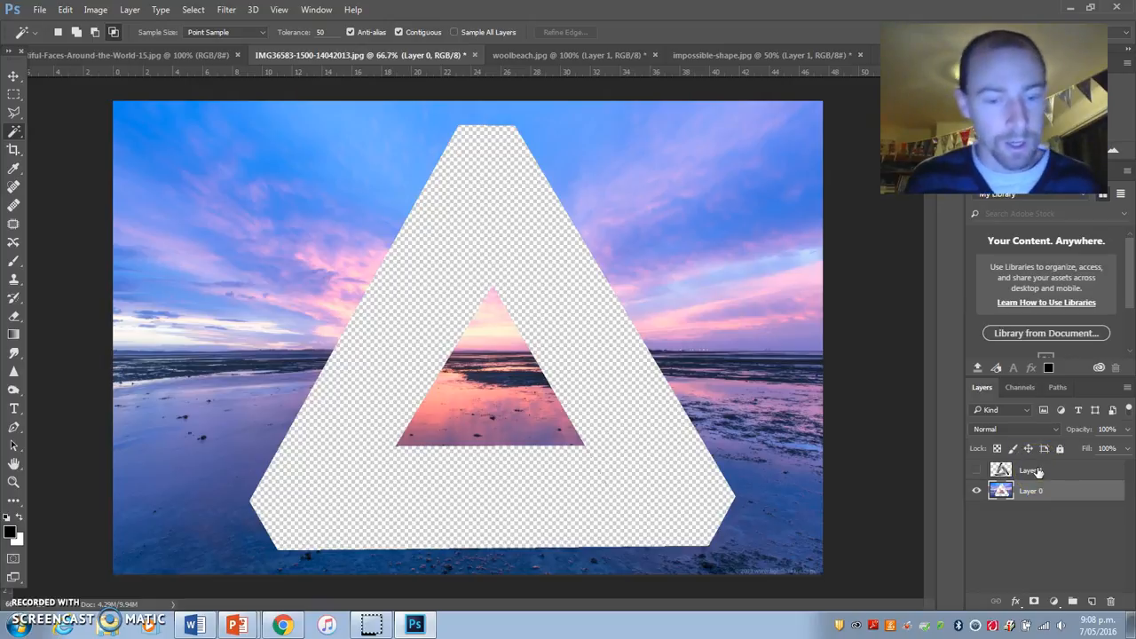
Step: Paste the cut-out beach piece as a new layer and align it over the triangular hole with the Move tool
key("ctrl+j")
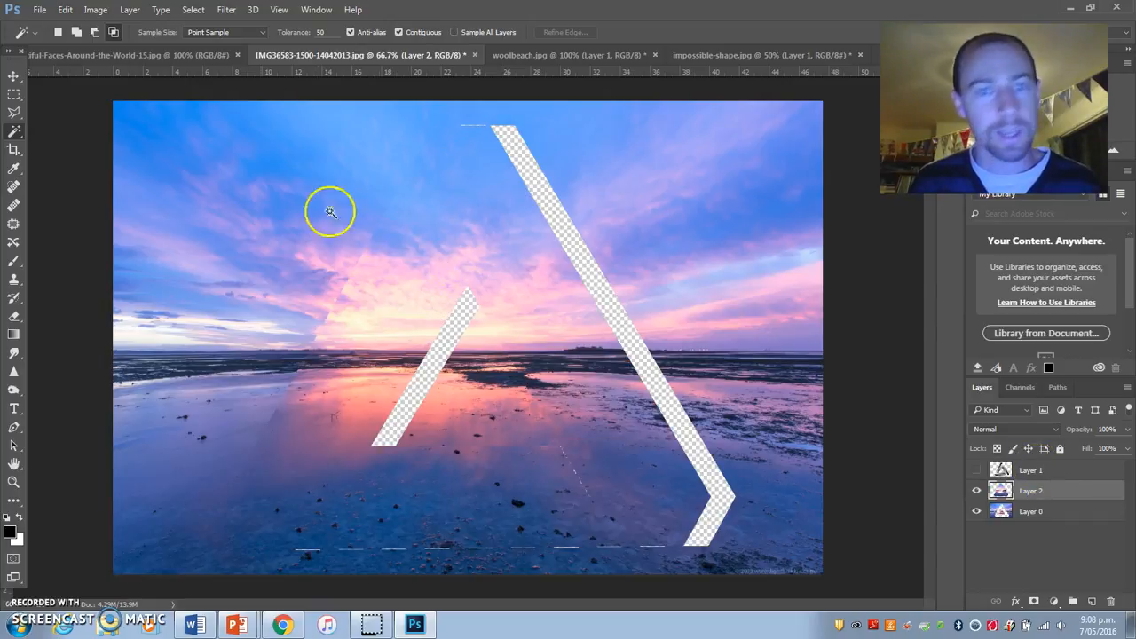
left_click(13, 76)
left_click_drag(474, 259, 494, 256)
key("Left")
key("Left")
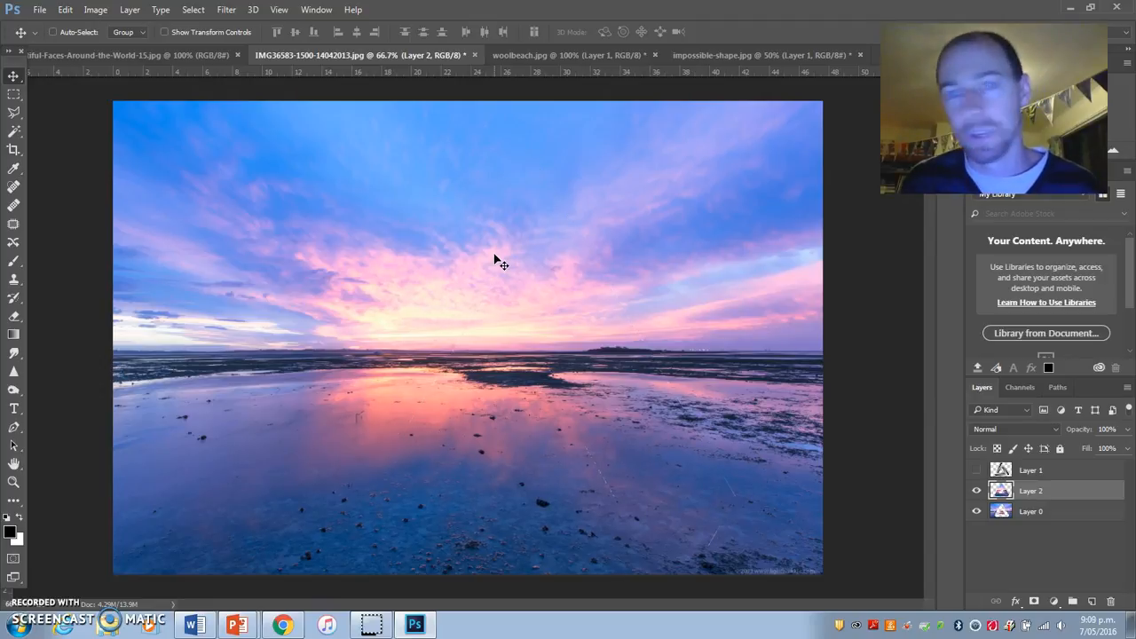
Step: Hide Layer 0 so the pasted triangle piece is isolated
left_click(977, 512)
left_click(977, 513)
left_click(977, 512)
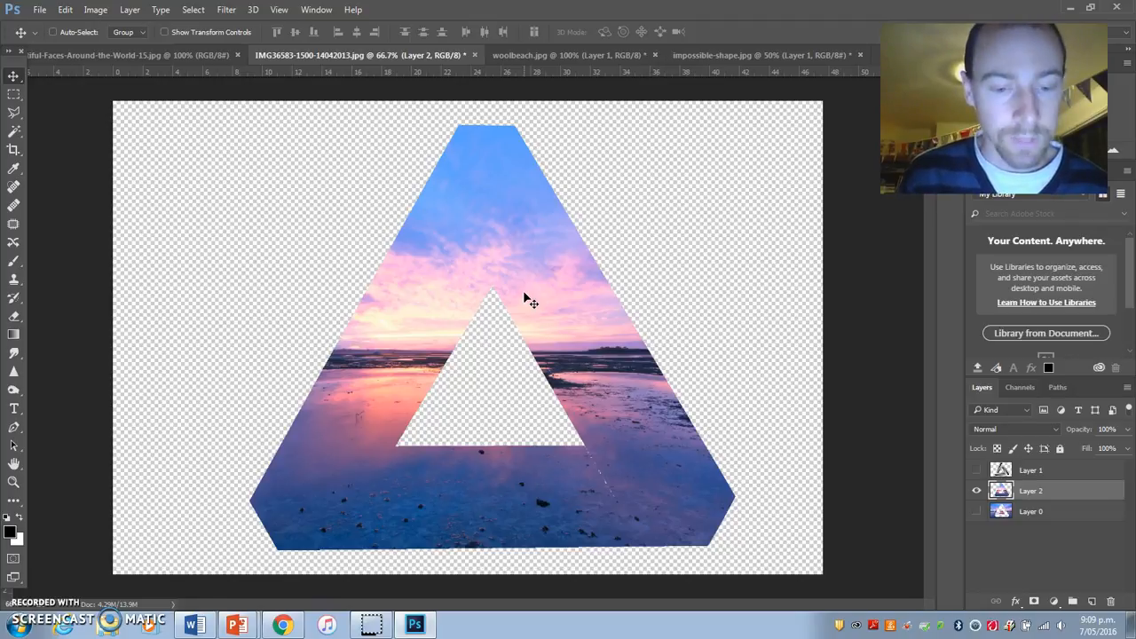
Step: Rotate the pasted triangle piece on Layer 2 about 88° counterclockwise with Free Transform
key("ctrl")
key("ctrl+t")
left_click(543, 267)
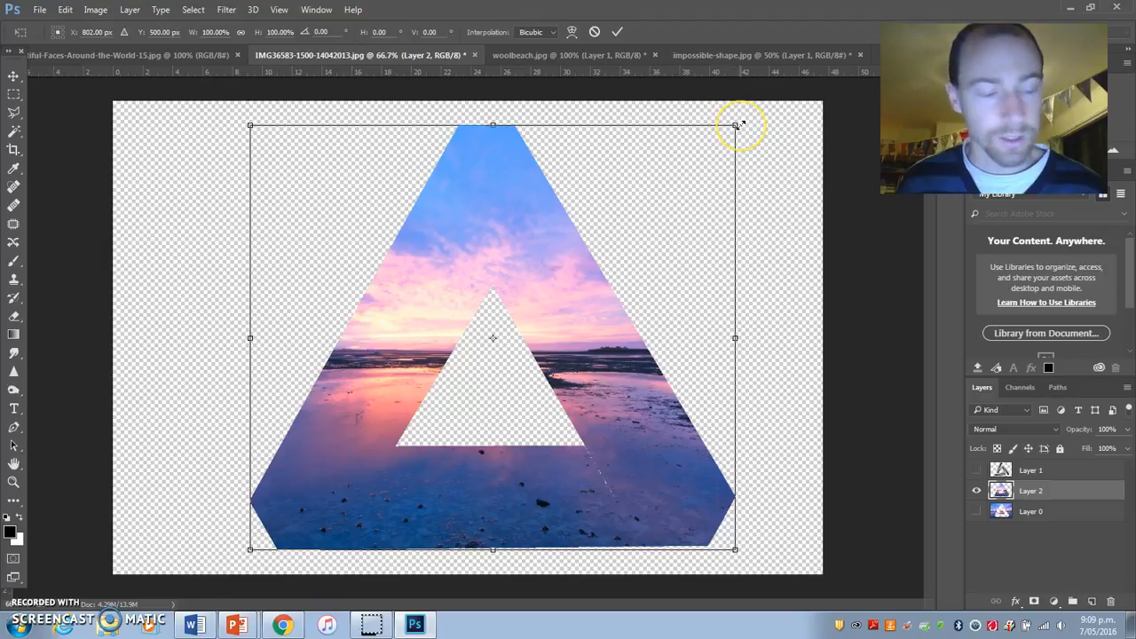
left_click_drag(739, 125, 552, 200)
left_click_drag(748, 288, 762, 189)
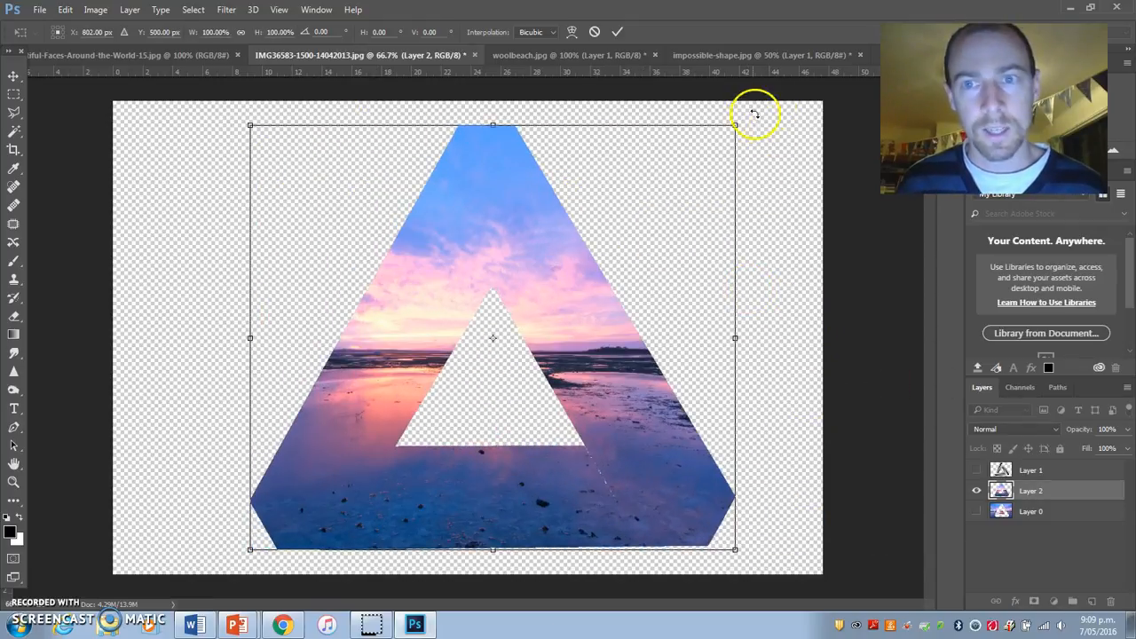
left_click_drag(754, 114, 373, 183)
left_click(1063, 518)
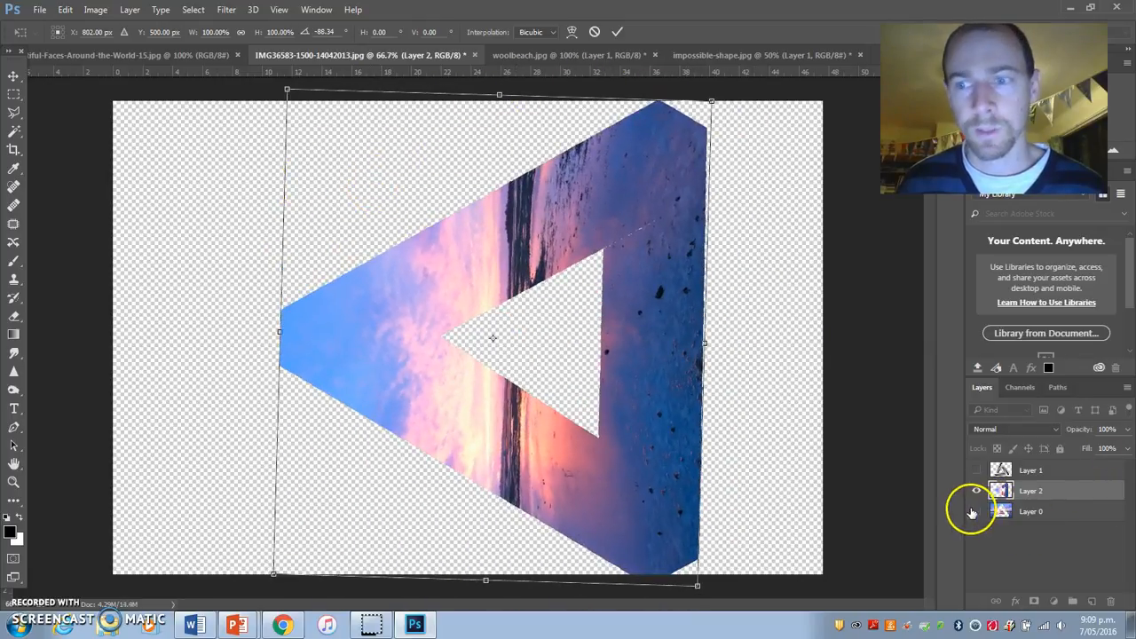
key("Return")
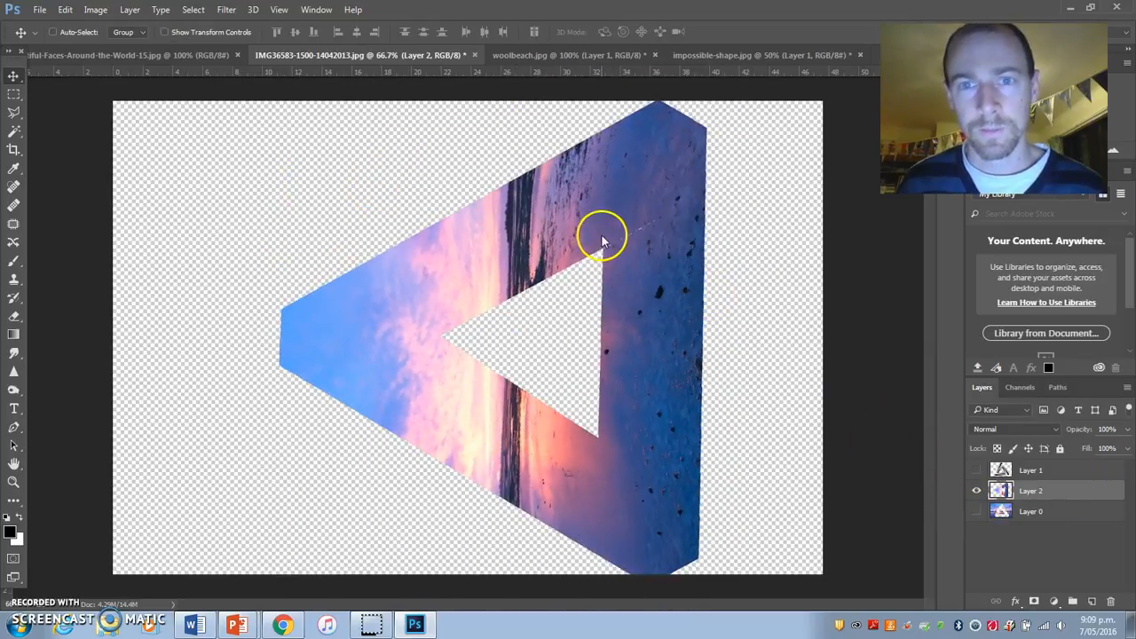
Step: Show Layer 0 and rotate the triangle piece about another 30° counterclockwise, moving it over the triangular hole
left_click(977, 512)
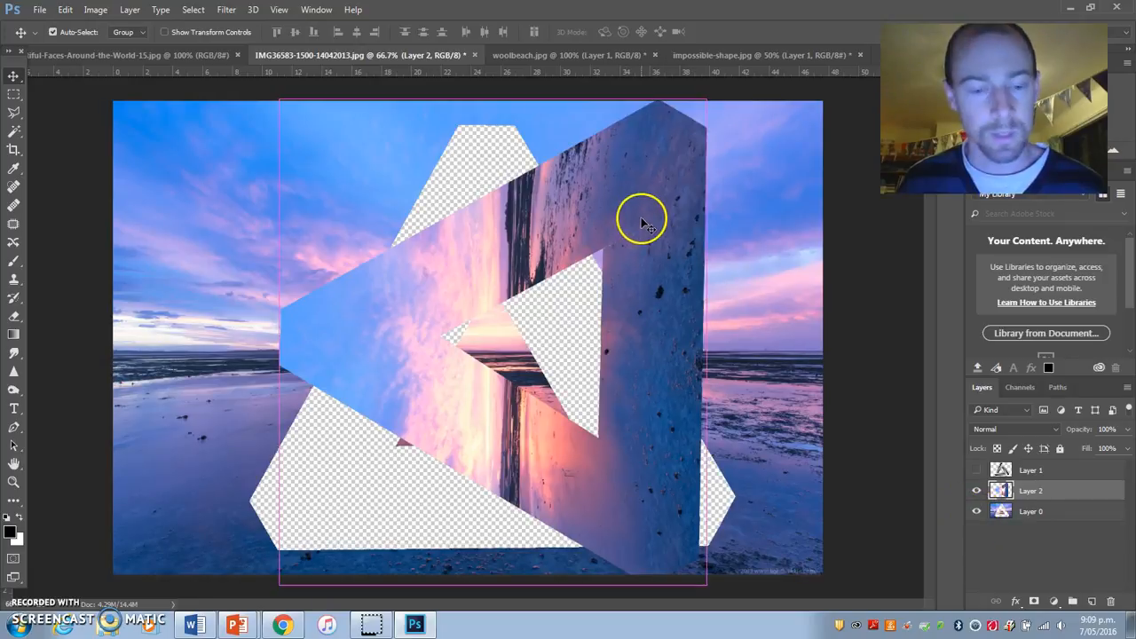
key("ctrl+t")
left_click_drag(730, 84, 548, 71)
left_click_drag(495, 203, 467, 269)
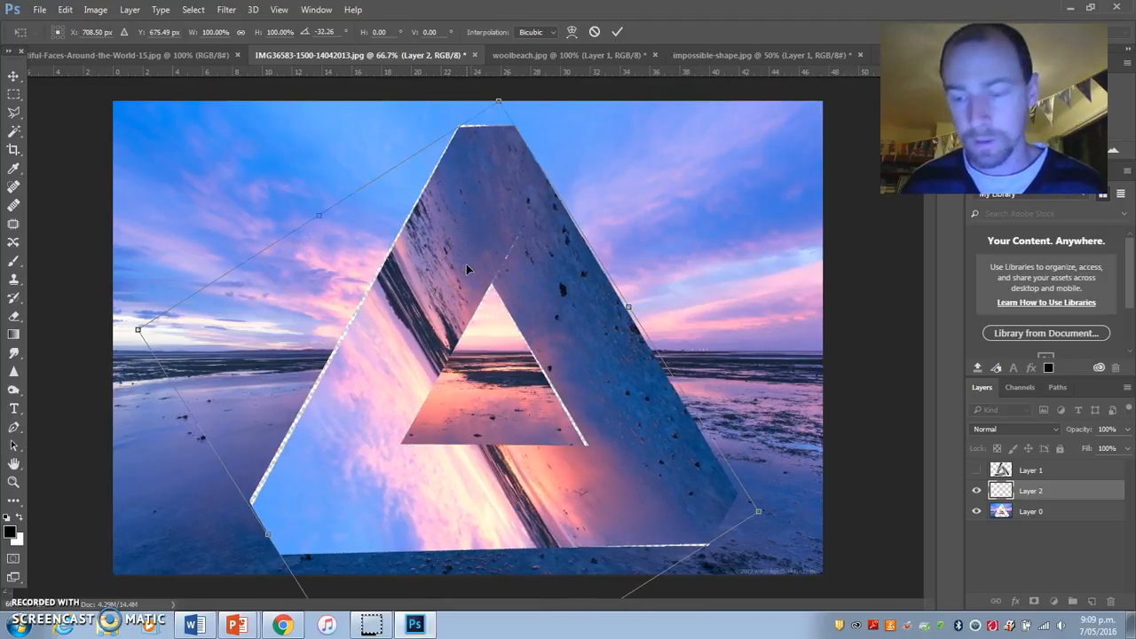
left_click_drag(447, 228, 446, 228)
left_click_drag(510, 82, 525, 84)
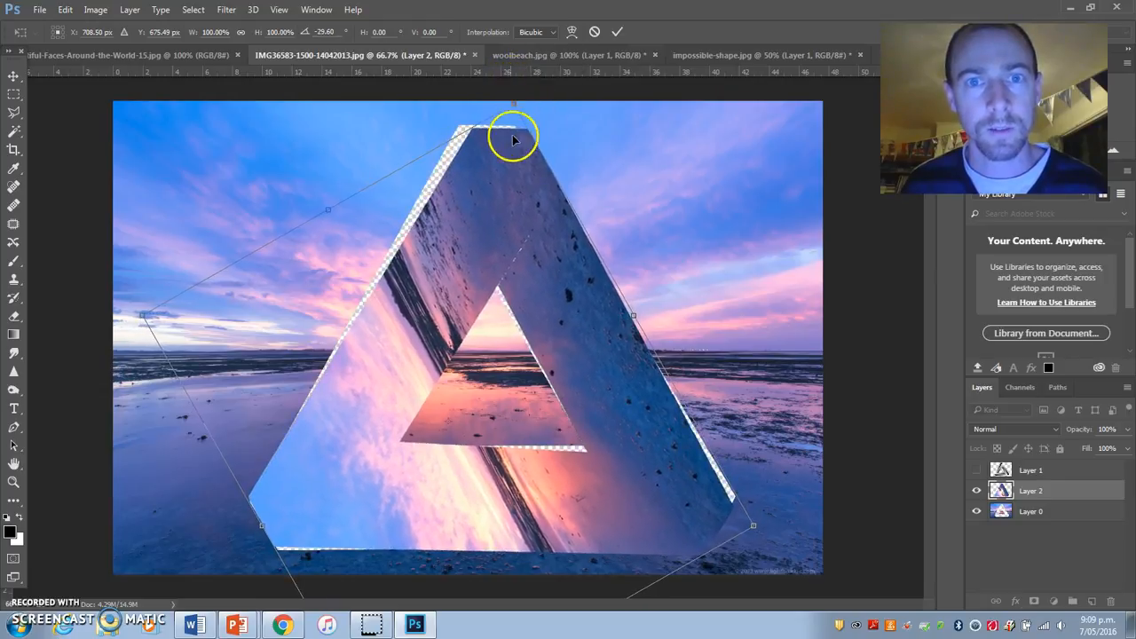
key("Return")
Step: Refine the triangle piece's fit by rotating it about 2° counterclockwise, enlarging it slightly and shifting it over the hole
left_click_drag(499, 164, 492, 160)
key("ctrl+t")
left_click_drag(779, 452, 779, 442)
left_click_drag(627, 477, 614, 479)
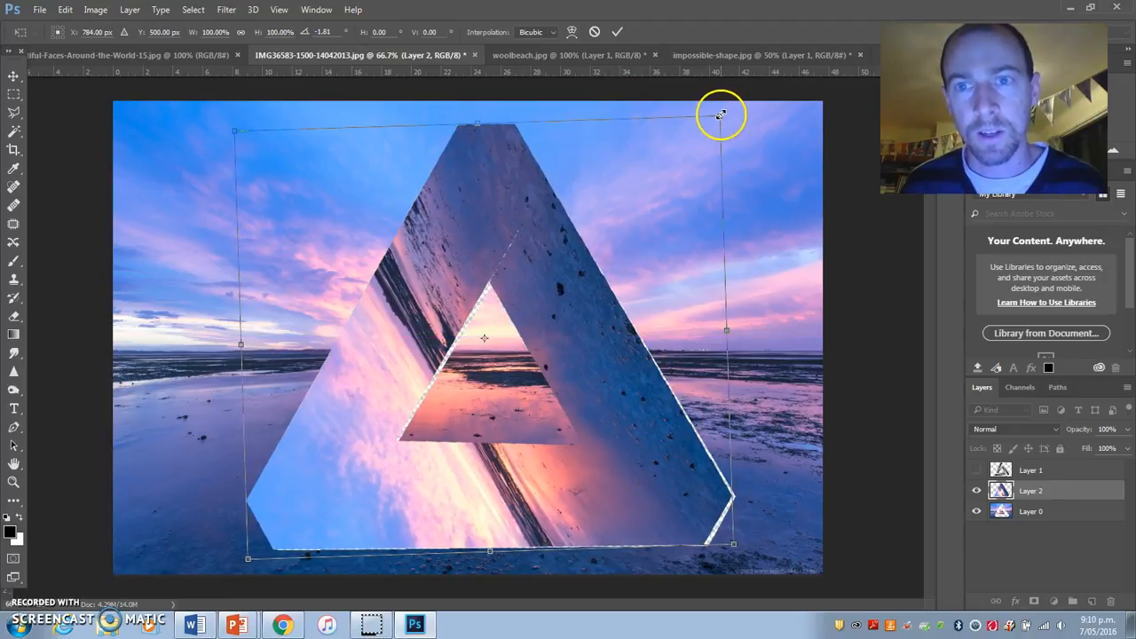
left_click_drag(722, 116, 727, 110)
key("Return")
left_click_drag(601, 286, 579, 304)
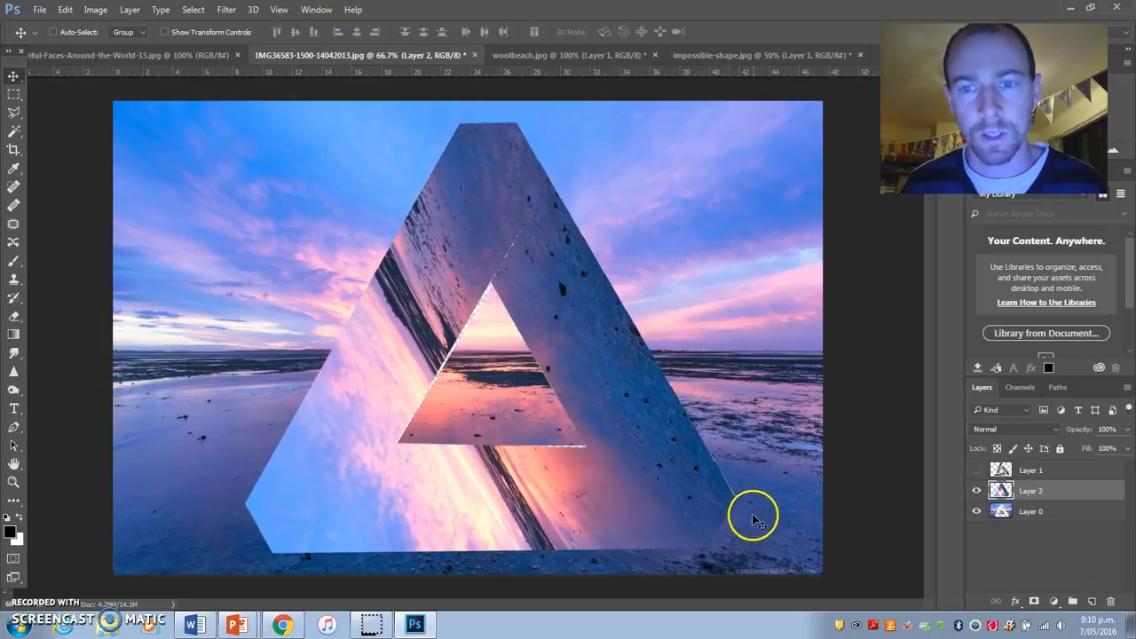
Step: Scale the triangle piece to about 101% and reposition it over the hole
key("ctrl+t")
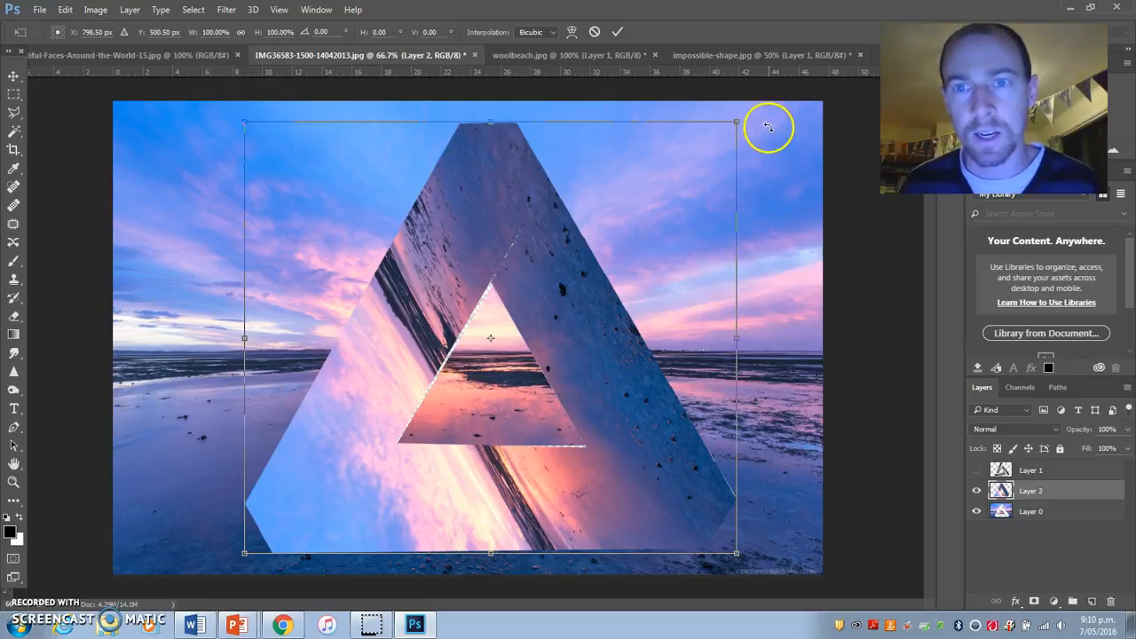
left_click_drag(738, 123, 743, 115)
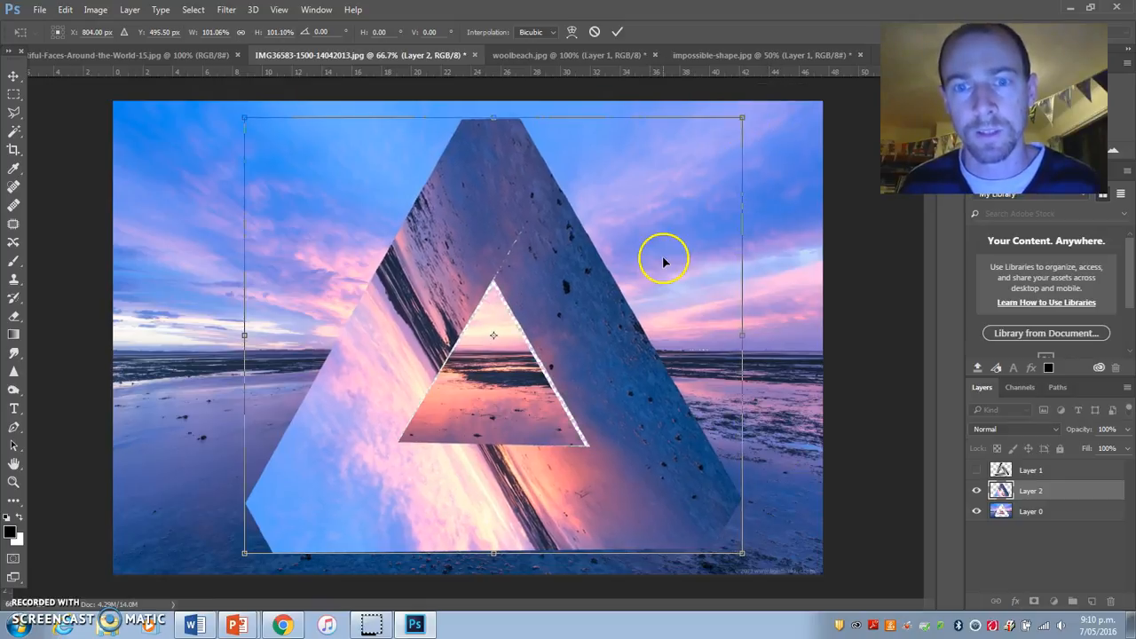
key("Return")
left_click_drag(616, 284, 603, 300)
key("ctrl")
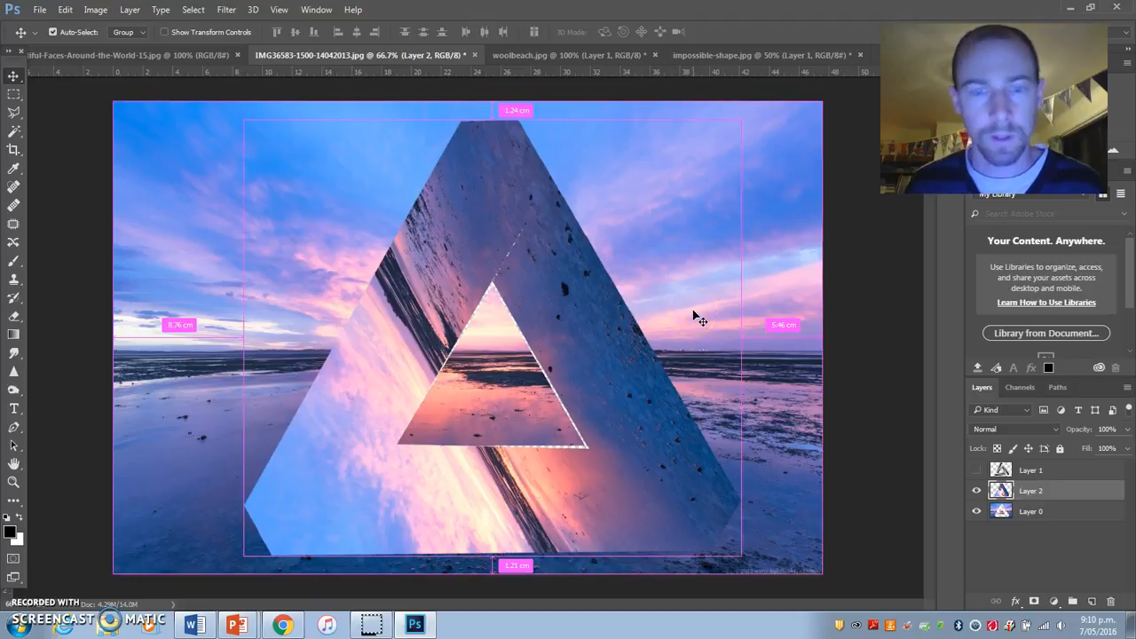
Step: Rotate the triangle piece about 0.8° counterclockwise and nudge it into alignment with the hole
key("ctrl+t")
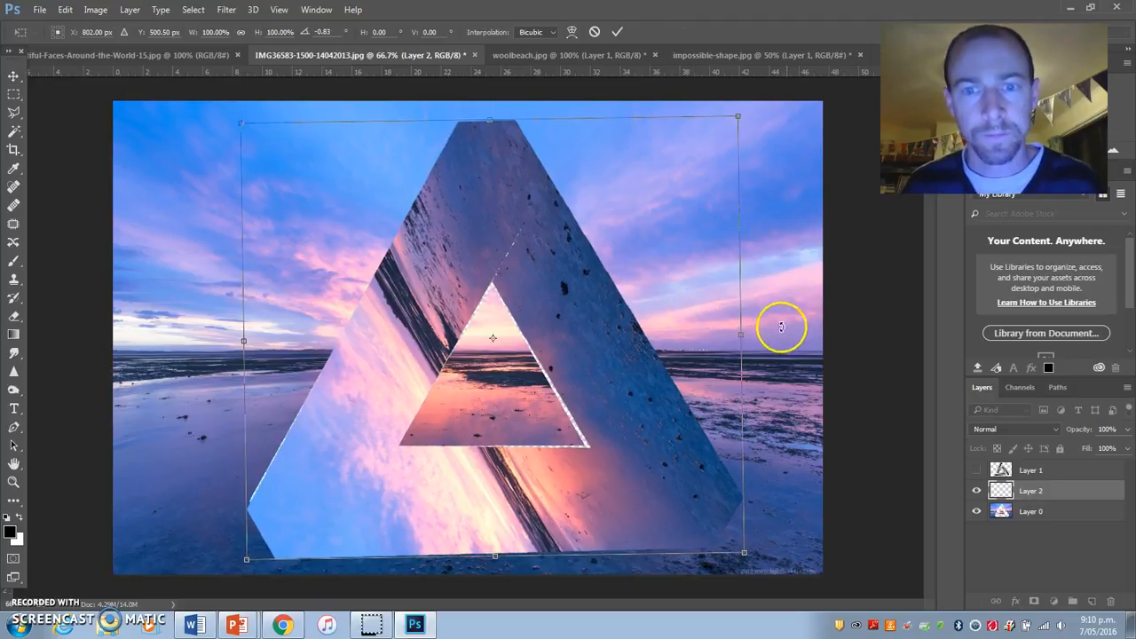
key("Return")
mouse_move(626, 358)
left_mouse_down()
mouse_move(624, 369)
mouse_move(625, 350)
left_mouse_up()
key("Right")
key("Down")
key("Down")
key("Right")
key("Right")
key("Right")
key("Right")
key("Right")
key("Right")
key("Down")
key("Down")
key("Left")
key("Left")
key("Left")
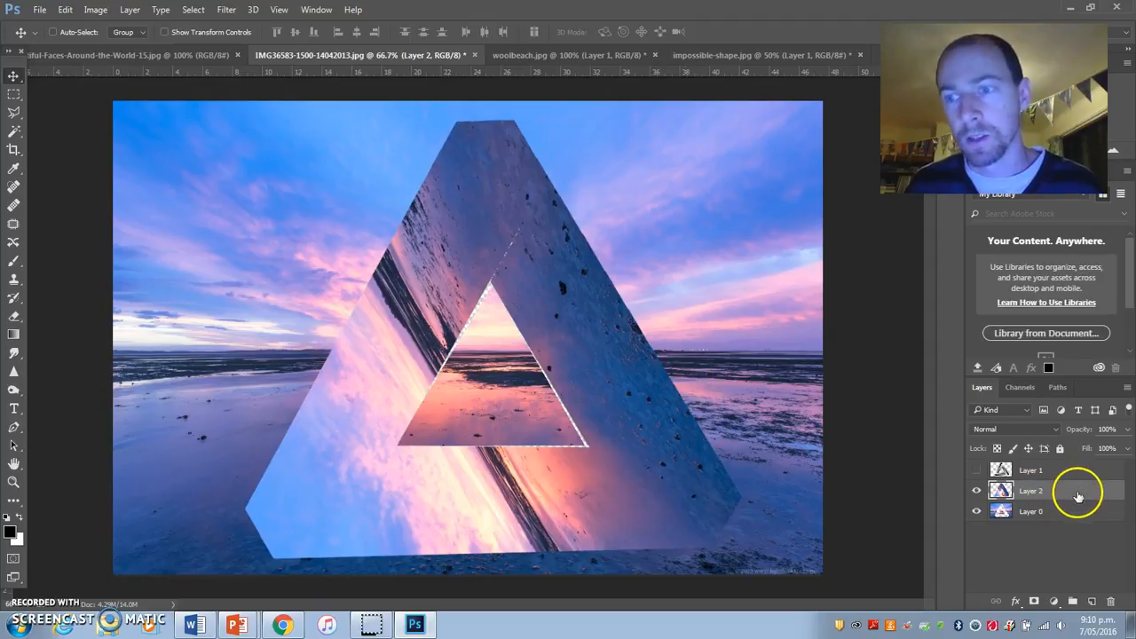
Step: Add an Outer Glow style to Layer 2 with the Normal blend mode
double_click(1089, 494)
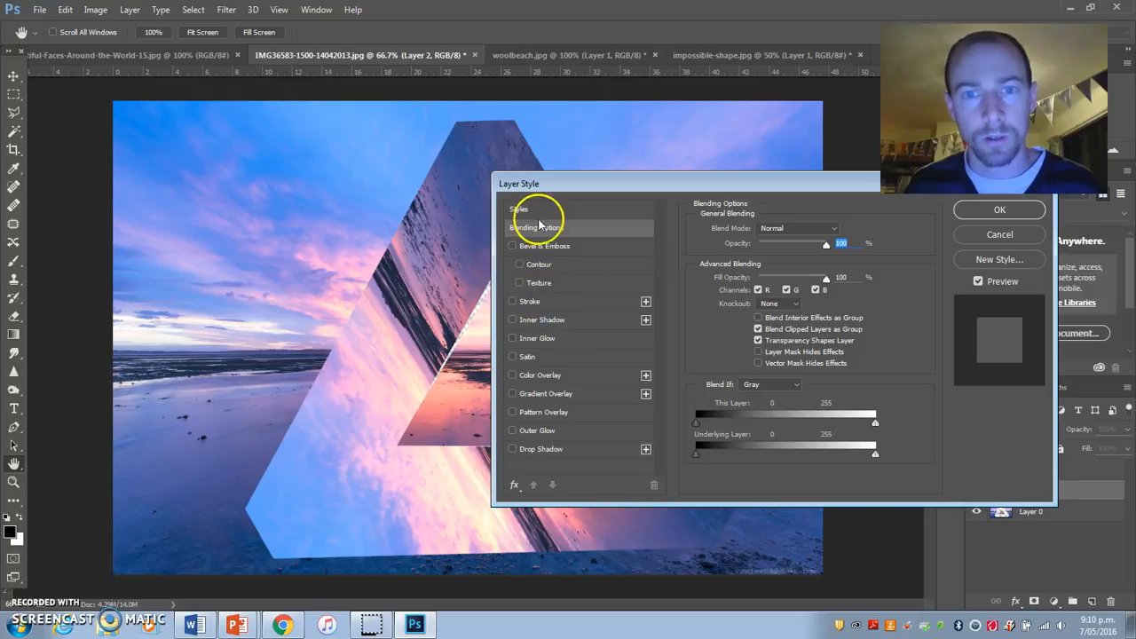
left_click(1000, 234)
double_click(1091, 487)
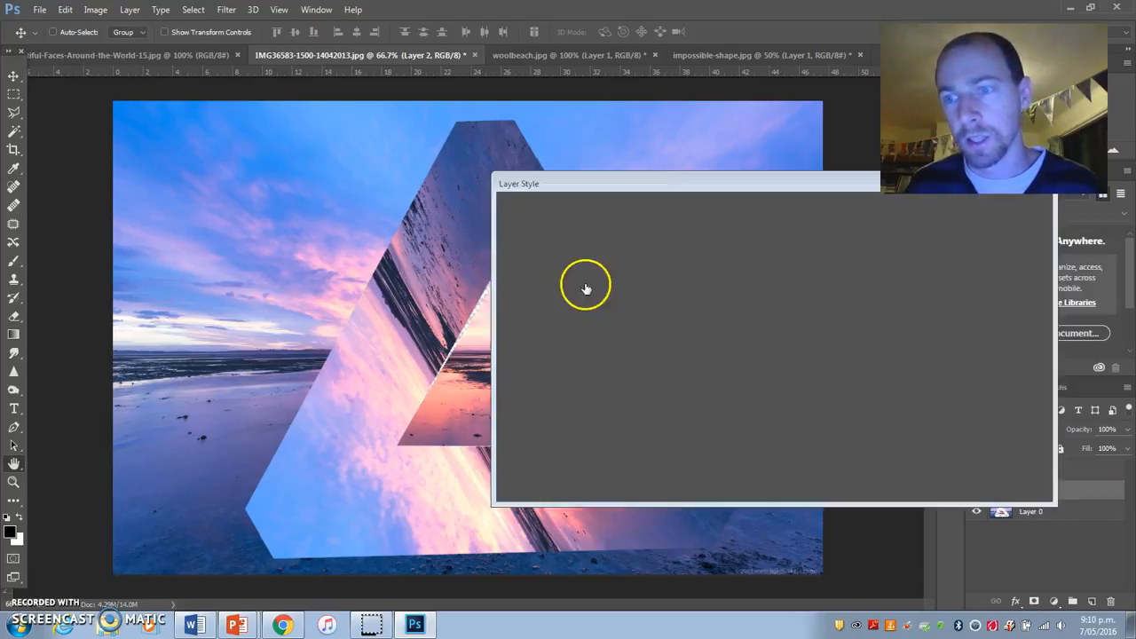
left_click(533, 430)
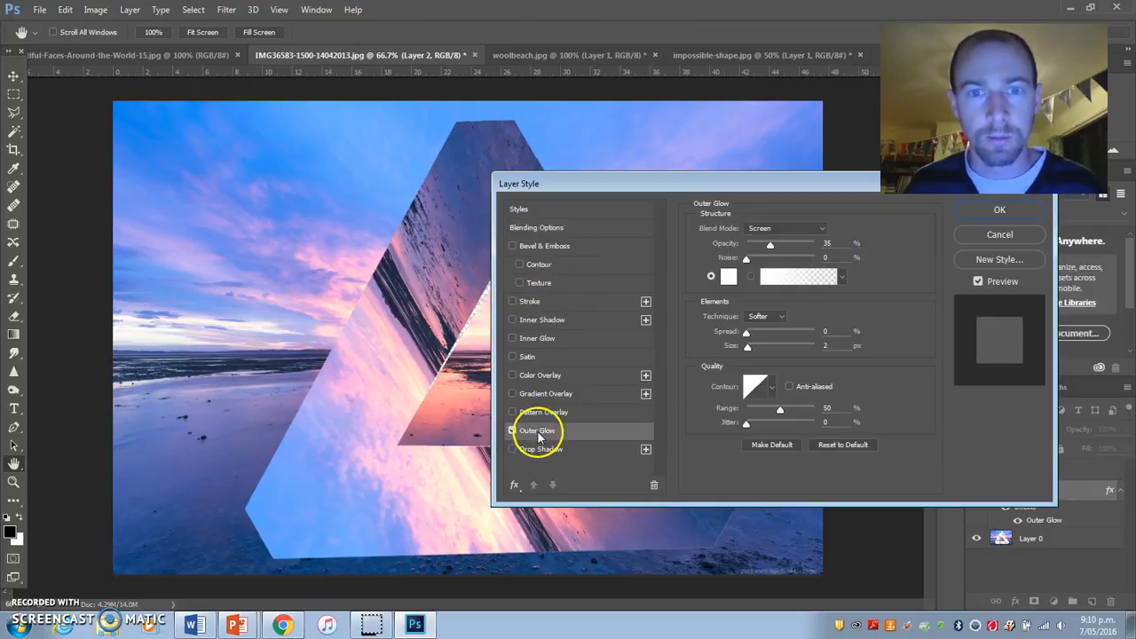
left_click(761, 230)
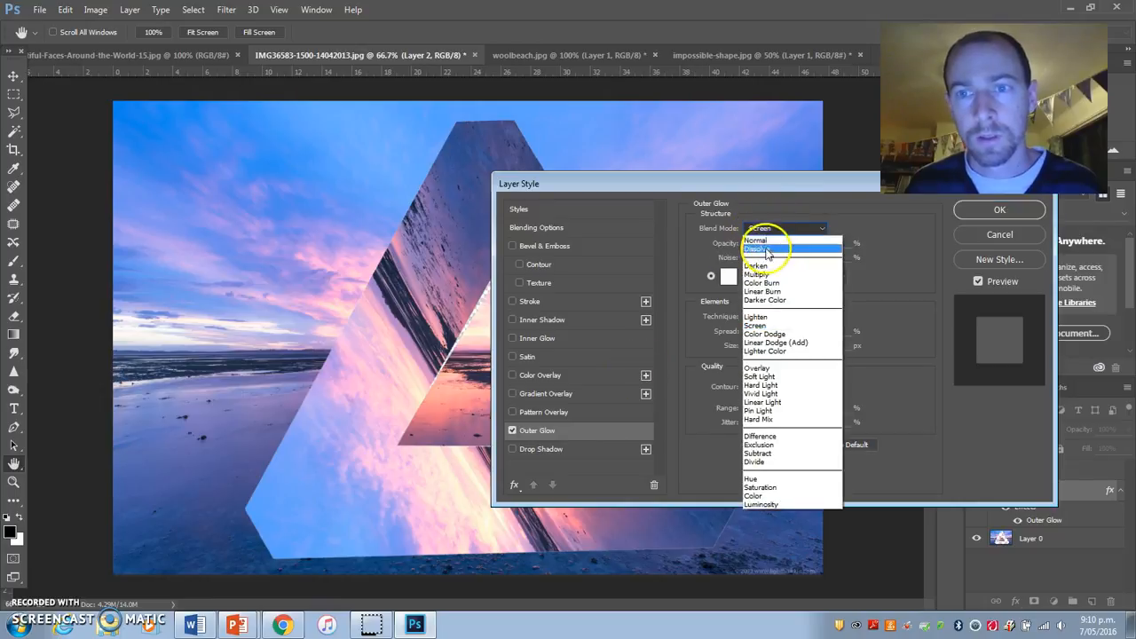
left_click(766, 234)
Step: Set the Outer Glow's spread to 42% and its size to 51 px, and apply the layer style
left_click_drag(745, 332, 770, 350)
left_click_drag(609, 180, 801, 97)
left_click_drag(965, 260, 959, 263)
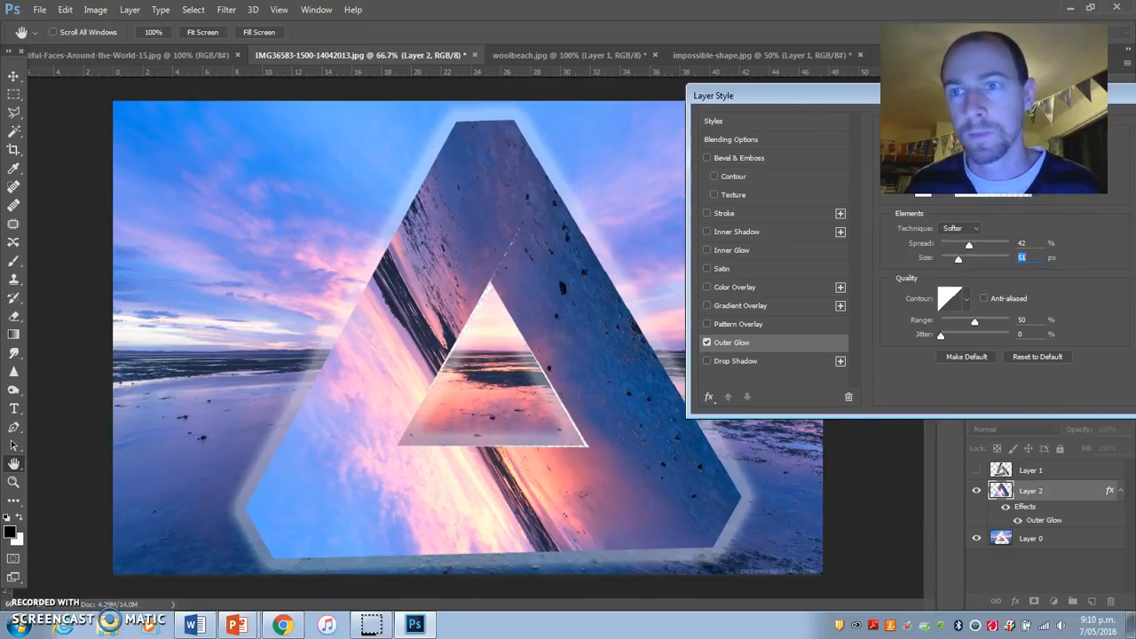
left_click_drag(853, 94, 680, 112)
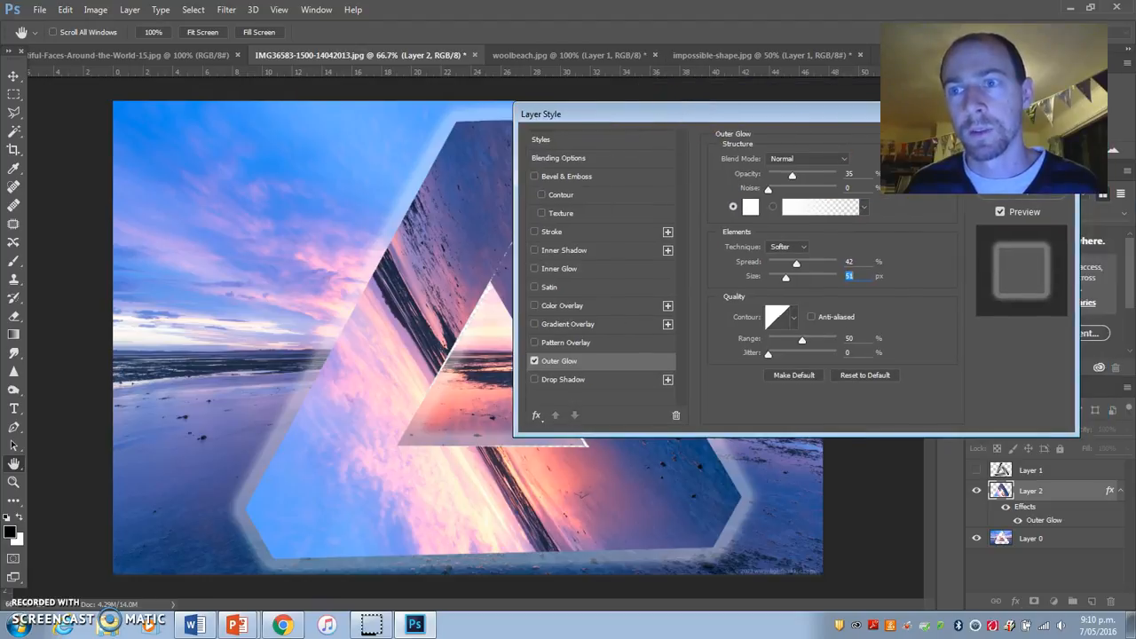
left_click(837, 159)
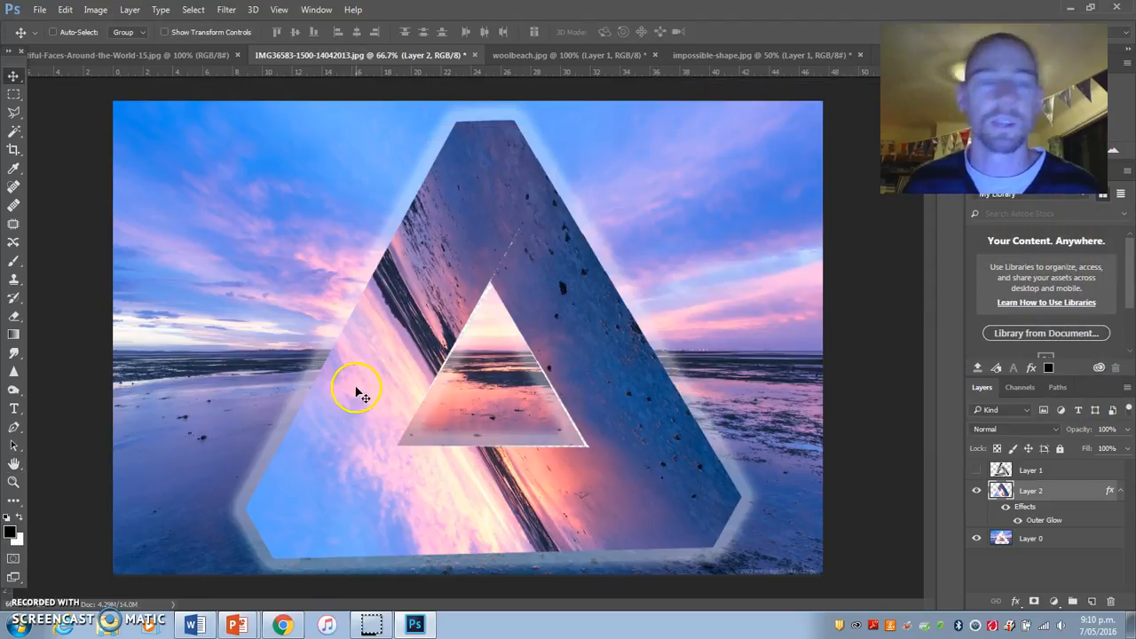
Step: Close IMG36583-1500-14042013.jpg without saving and hide the triangle layer in woolbeach.jpg
left_click(474, 55)
left_click(570, 243)
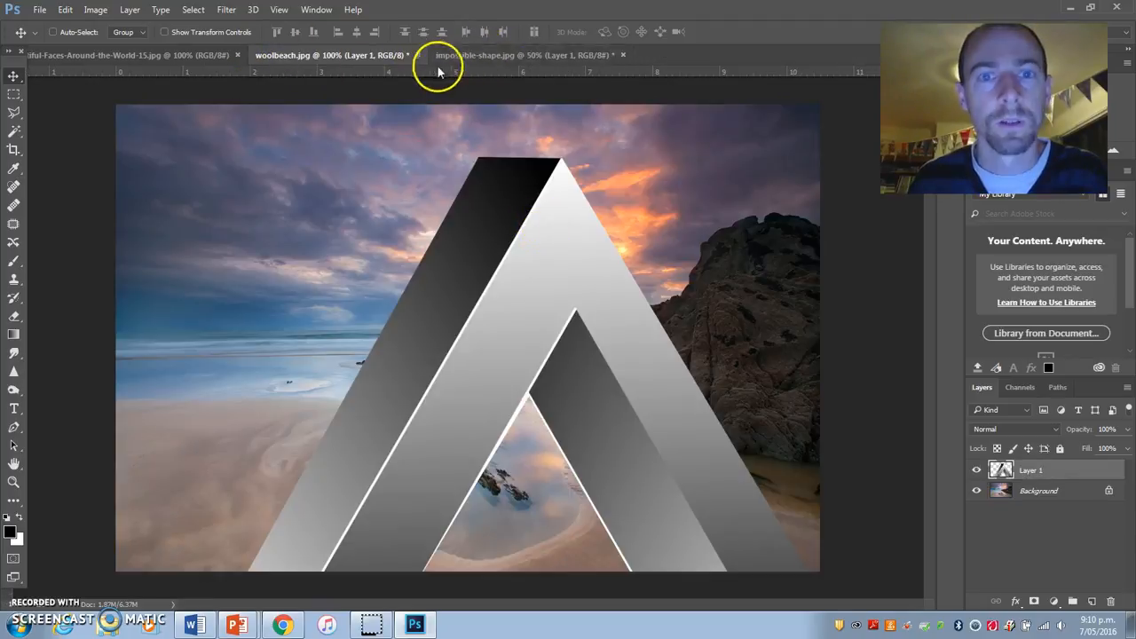
left_click(976, 470)
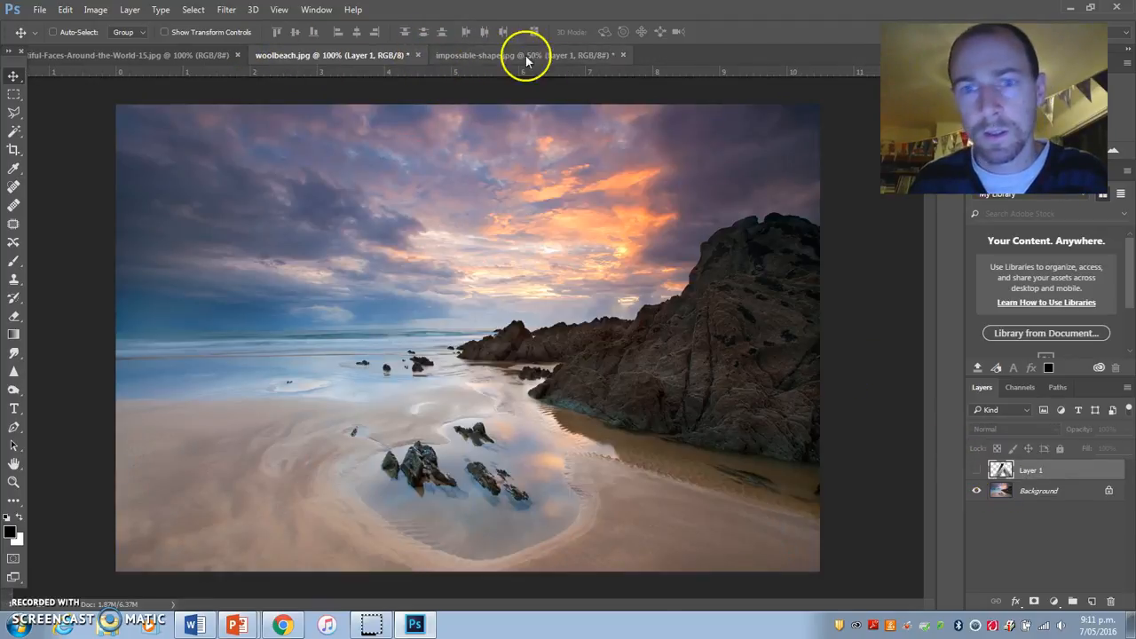
Step: Close impossible-shape.jpg without saving and bring up the Faces-Around-the-World-15.jpg portrait
left_click(518, 55)
left_click(623, 56)
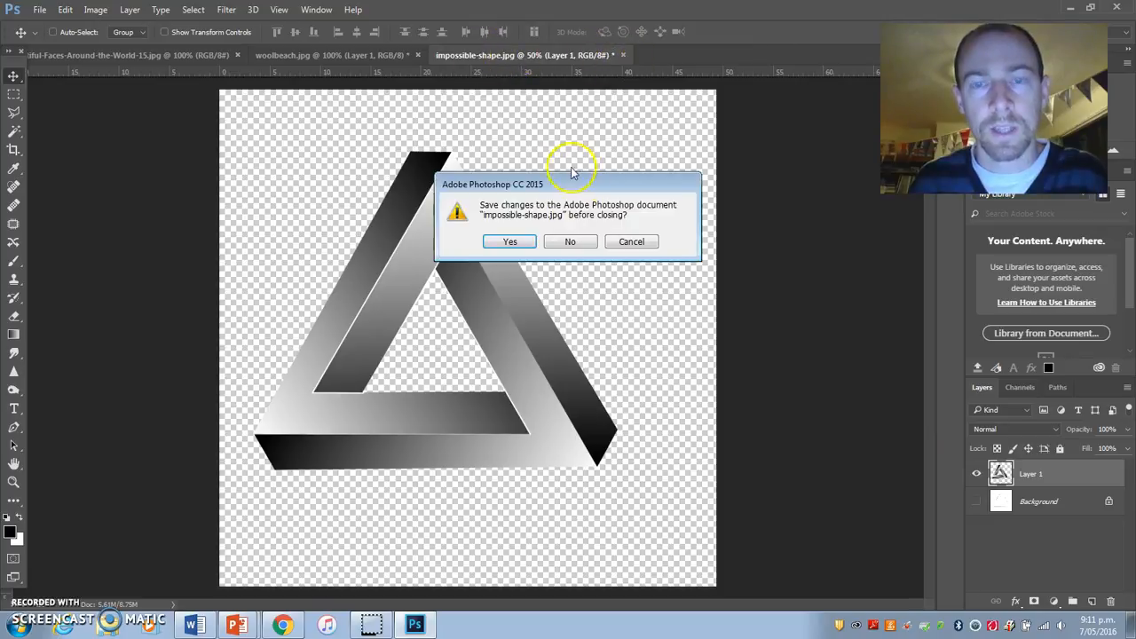
left_click(572, 243)
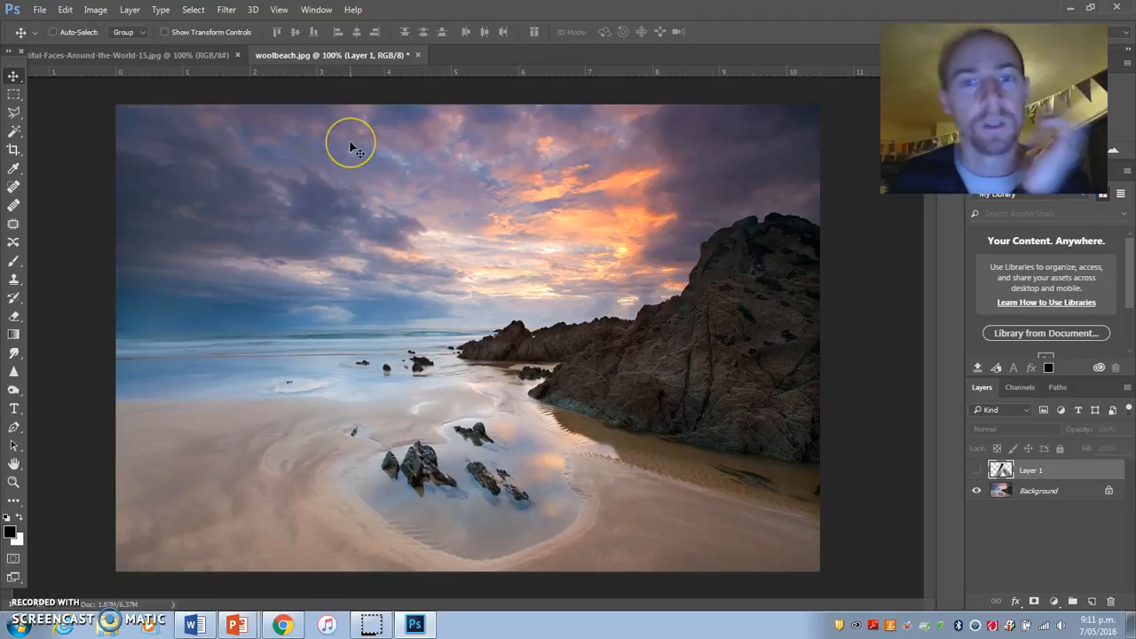
left_click(153, 55)
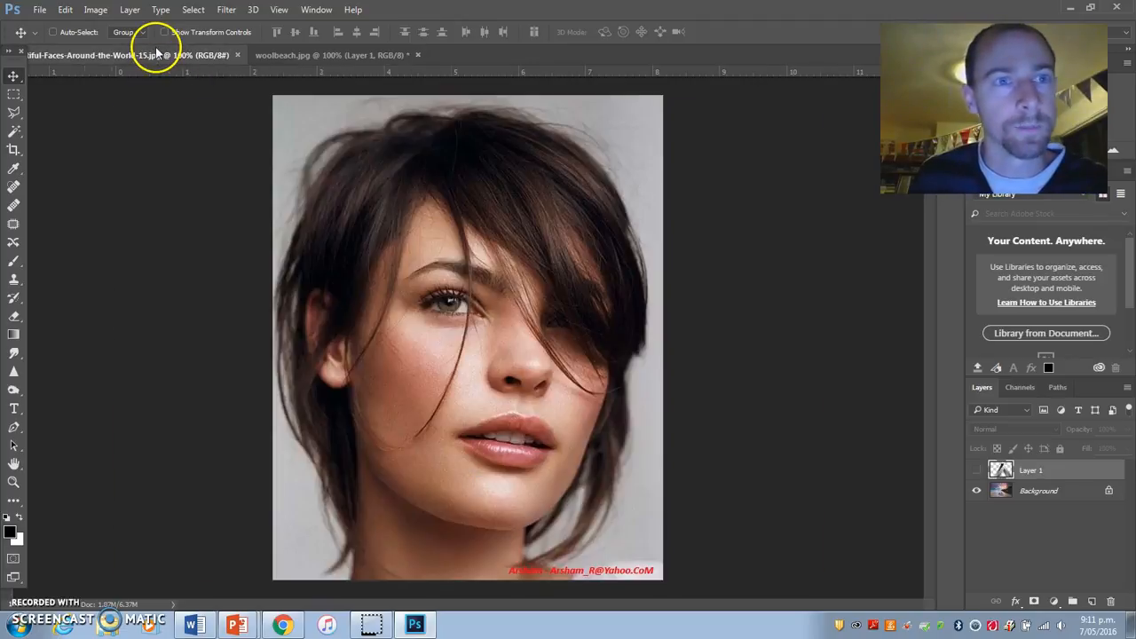
Step: Unlock the portrait's Background layer and duplicate it
left_click(310, 57)
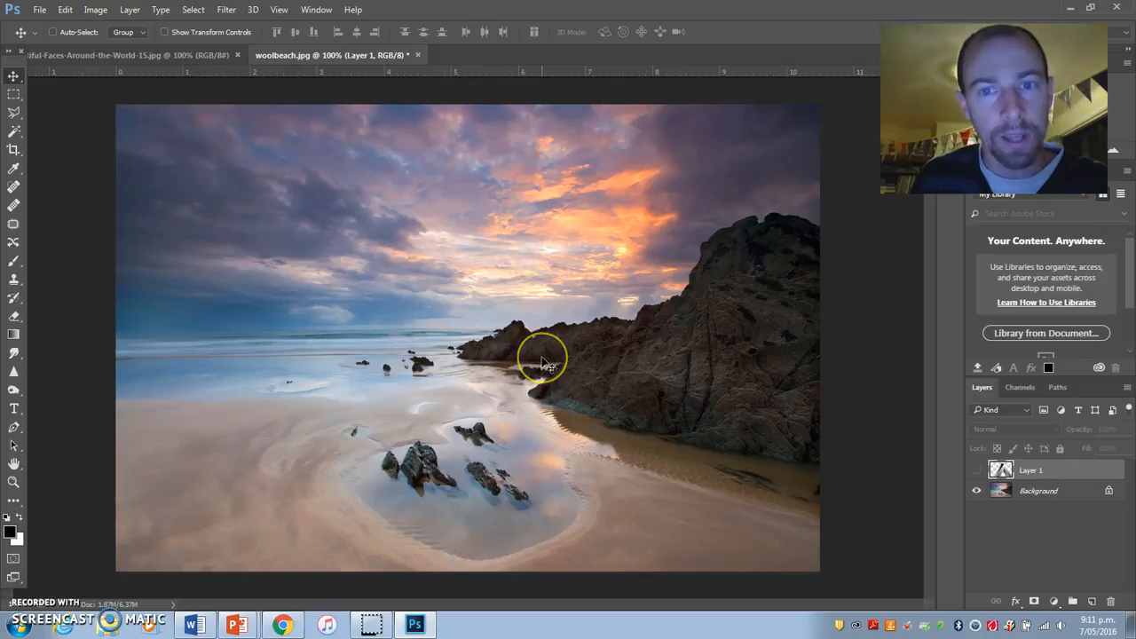
left_click(156, 55)
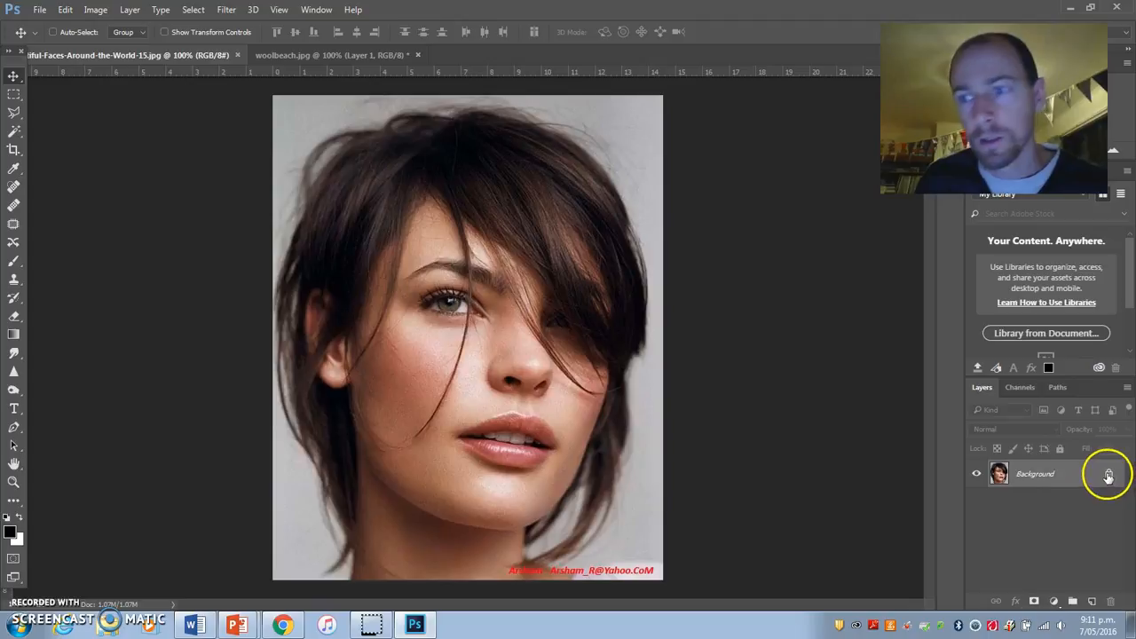
left_click(1108, 476)
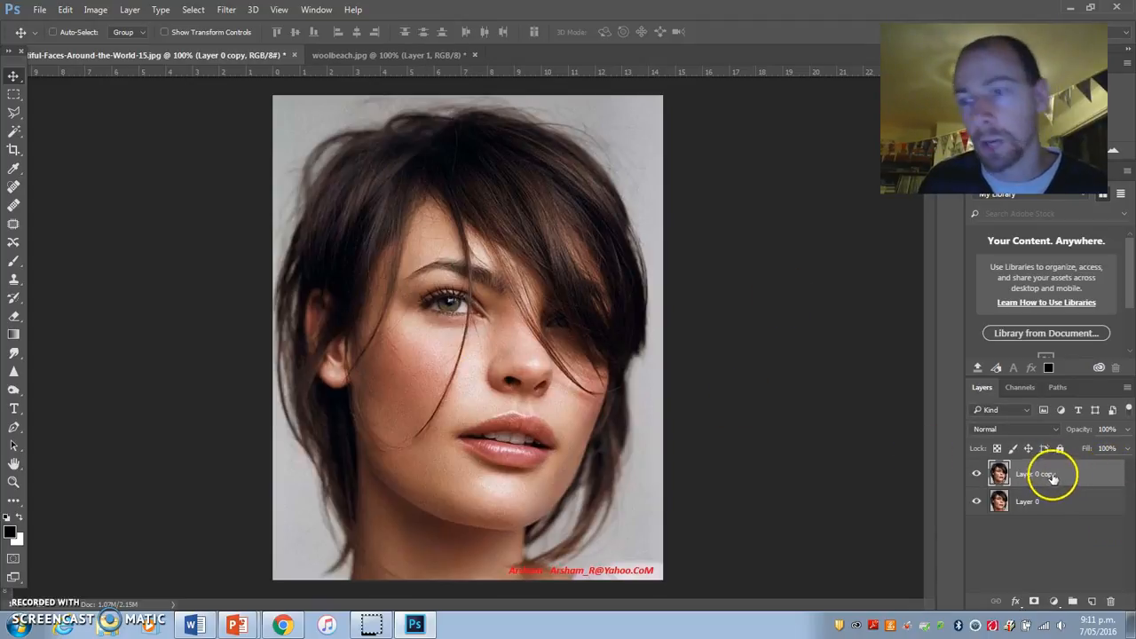
Step: Hide the lower portrait layer, rename it "original", and make the duplicate the active layer
left_click(977, 476)
left_click(977, 503)
double_click(1030, 505)
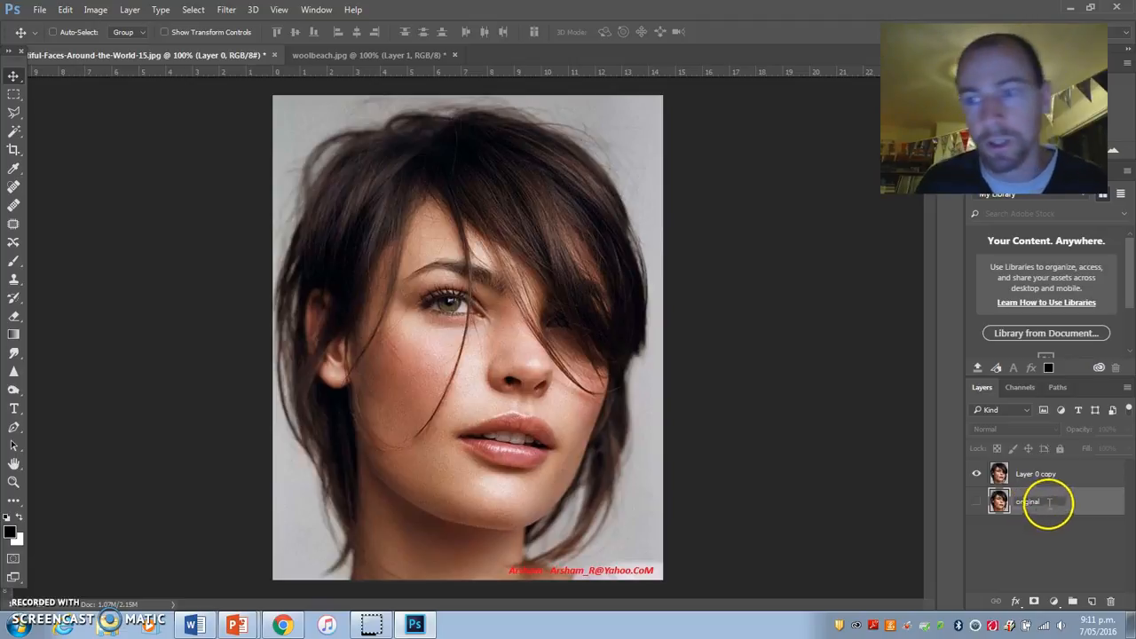
type("original")
left_click(1045, 476)
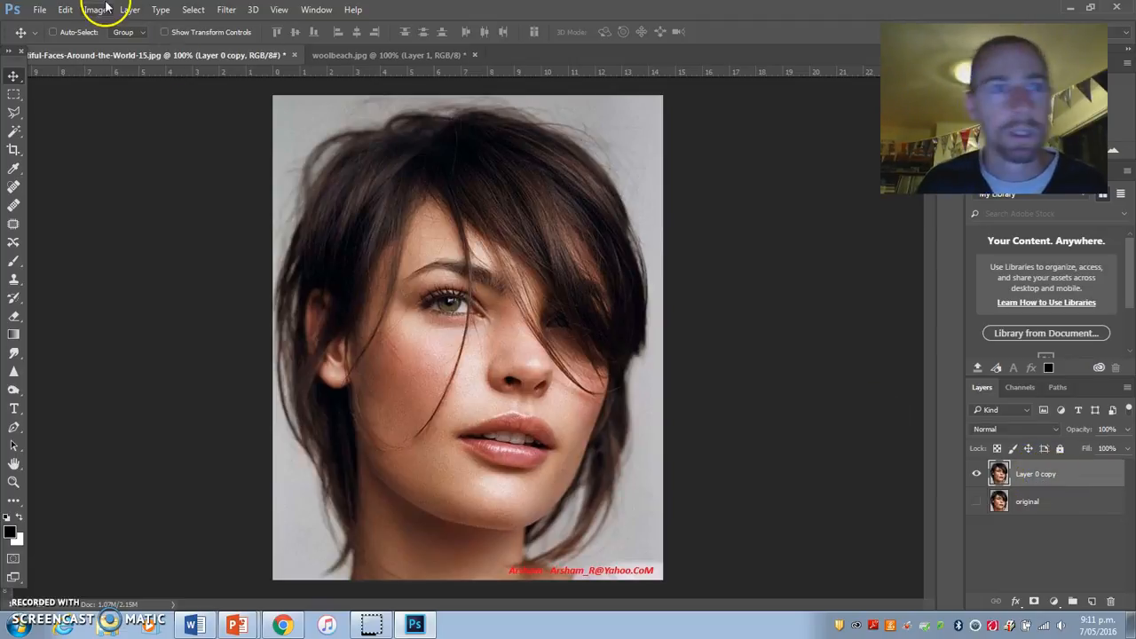
Step: Apply a Threshold adjustment at level 103 to the duplicated portrait layer
left_click(105, 7)
mouse_move(130, 9)
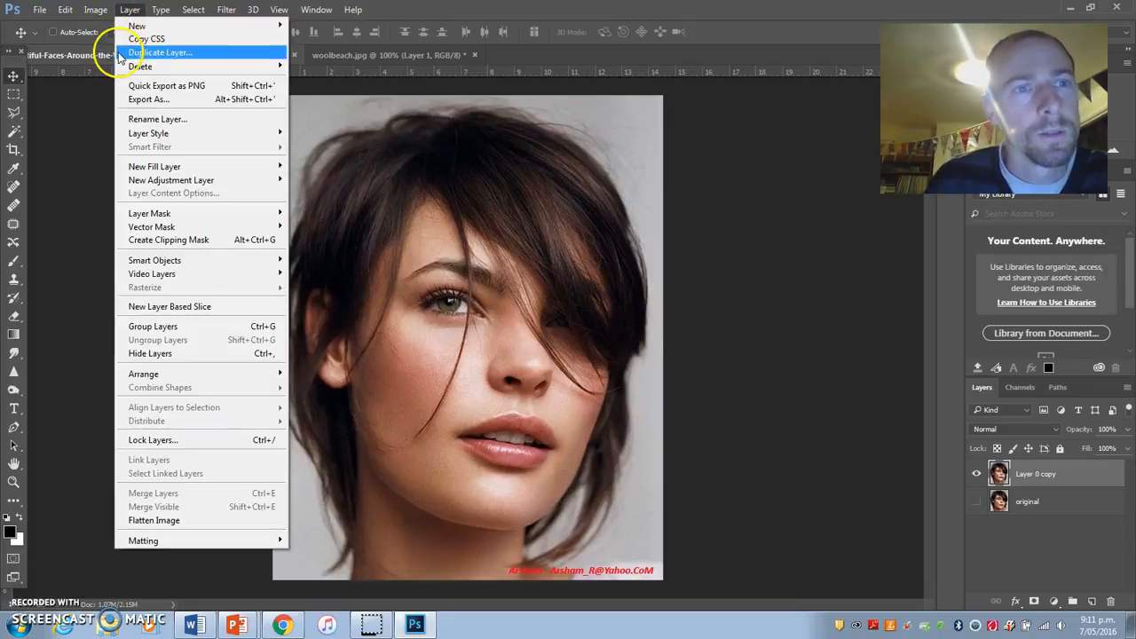
mouse_move(124, 46)
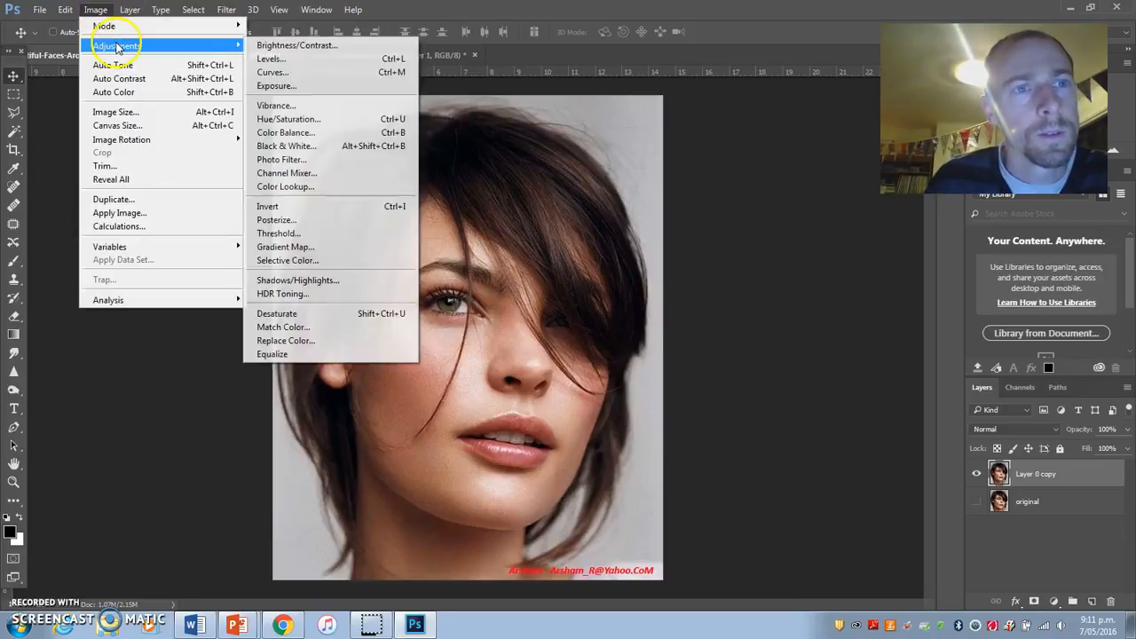
left_click(311, 234)
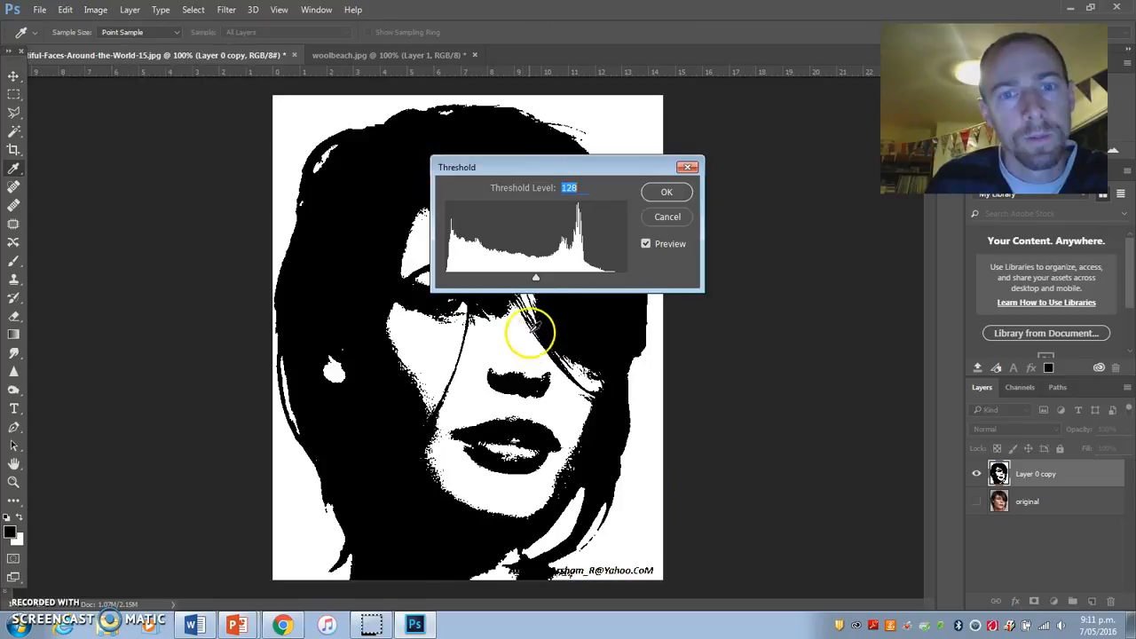
left_click_drag(521, 175, 765, 186)
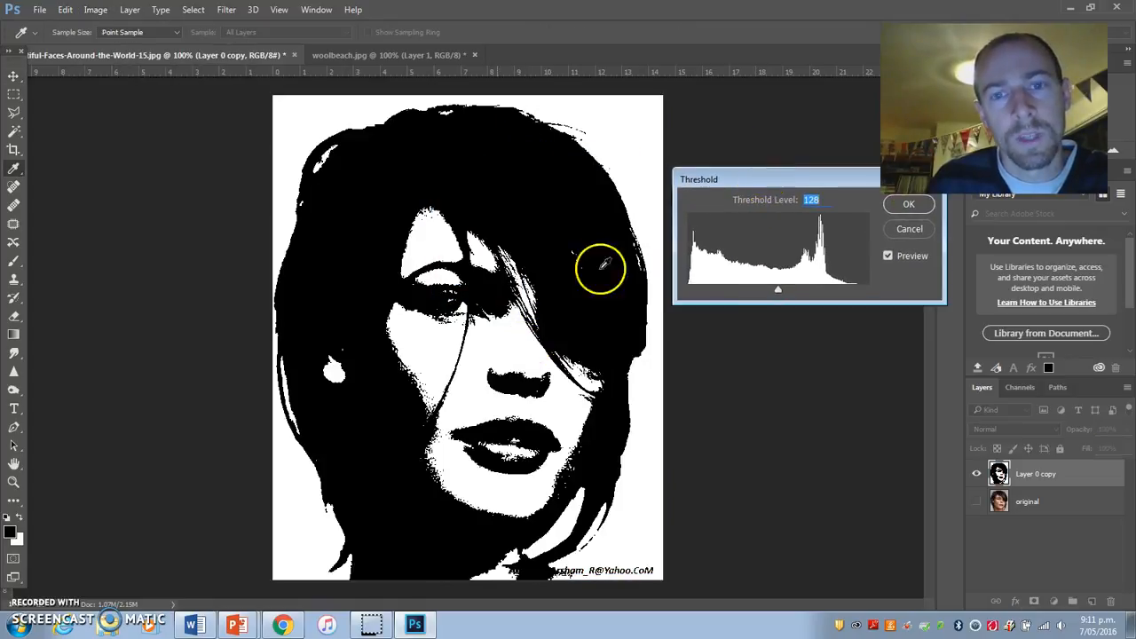
left_click_drag(779, 293, 741, 319)
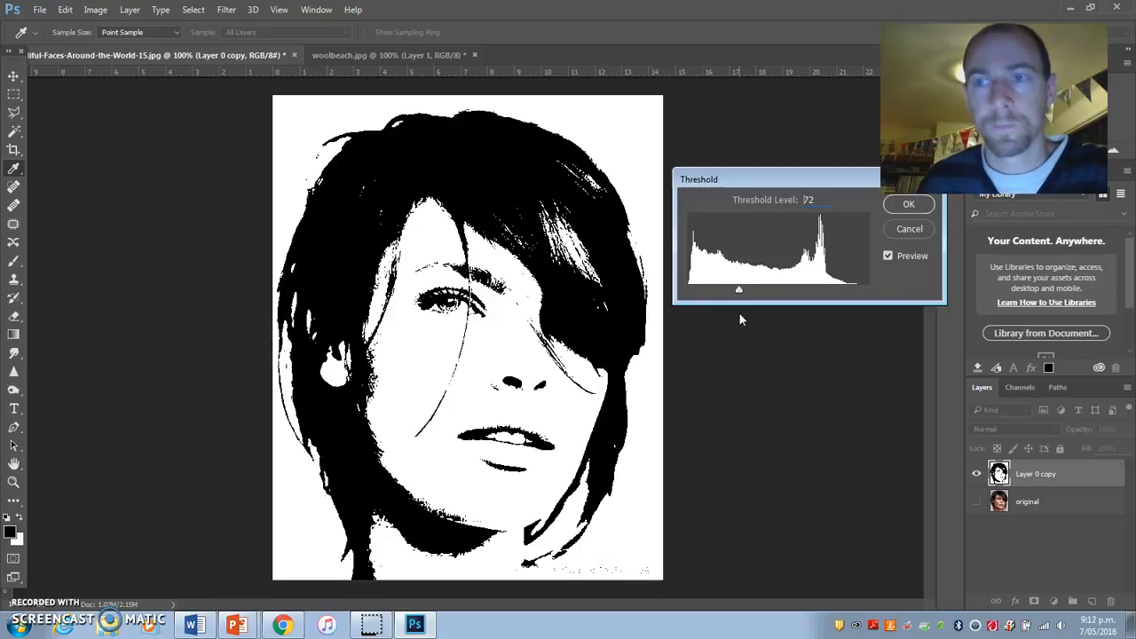
left_click_drag(740, 314, 759, 322)
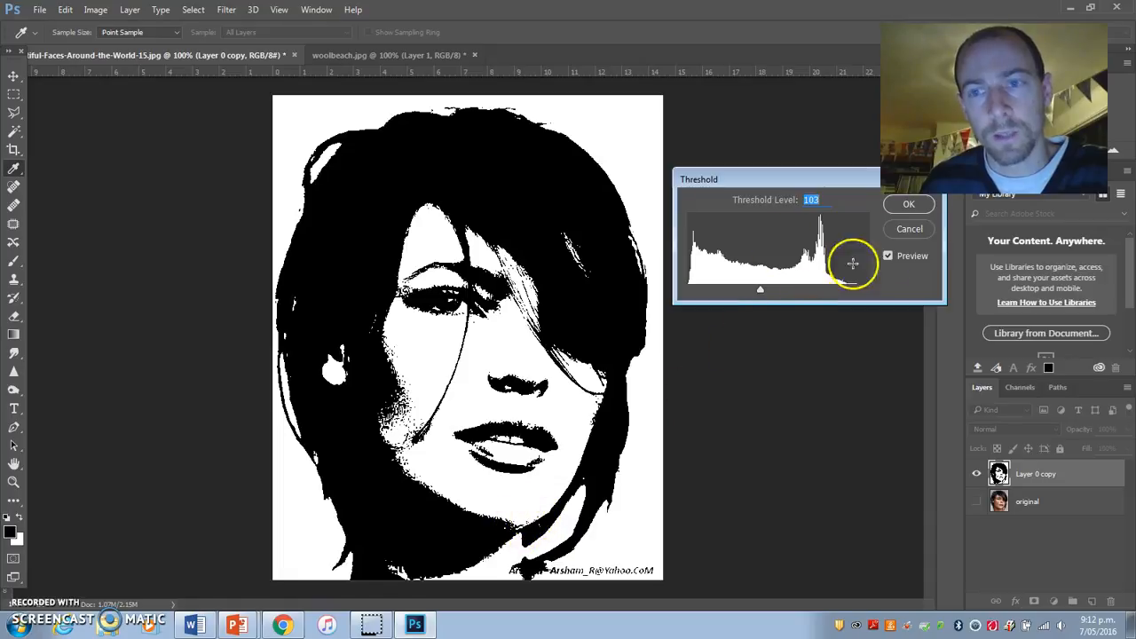
left_click(909, 204)
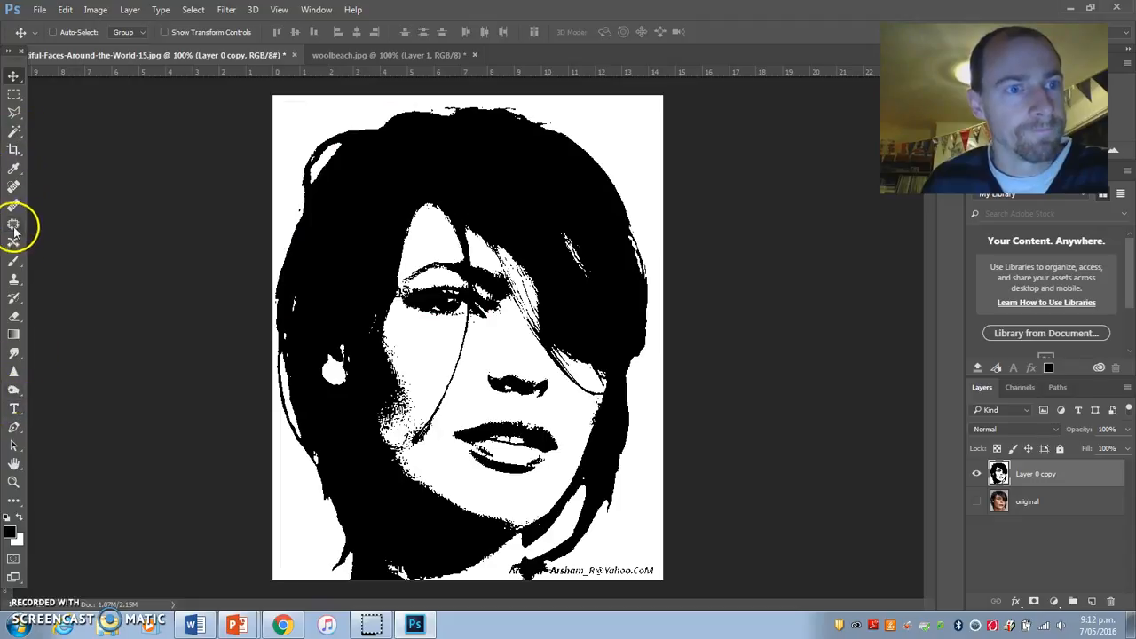
Step: Switch to the Painting workspace
left_click(316, 9)
mouse_move(330, 39)
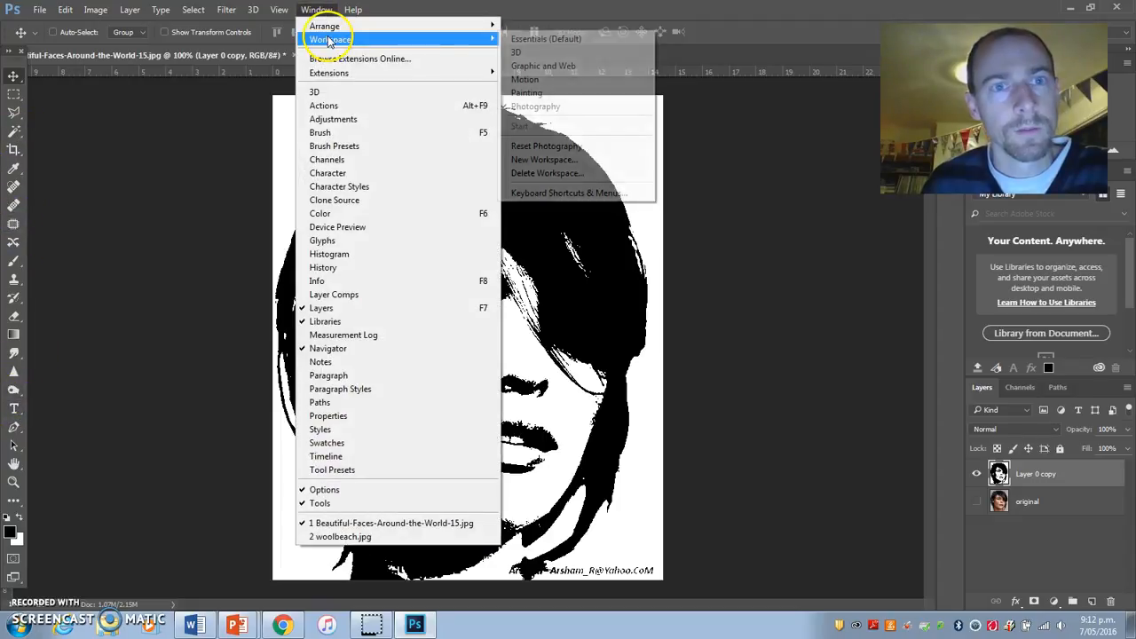
left_click(528, 94)
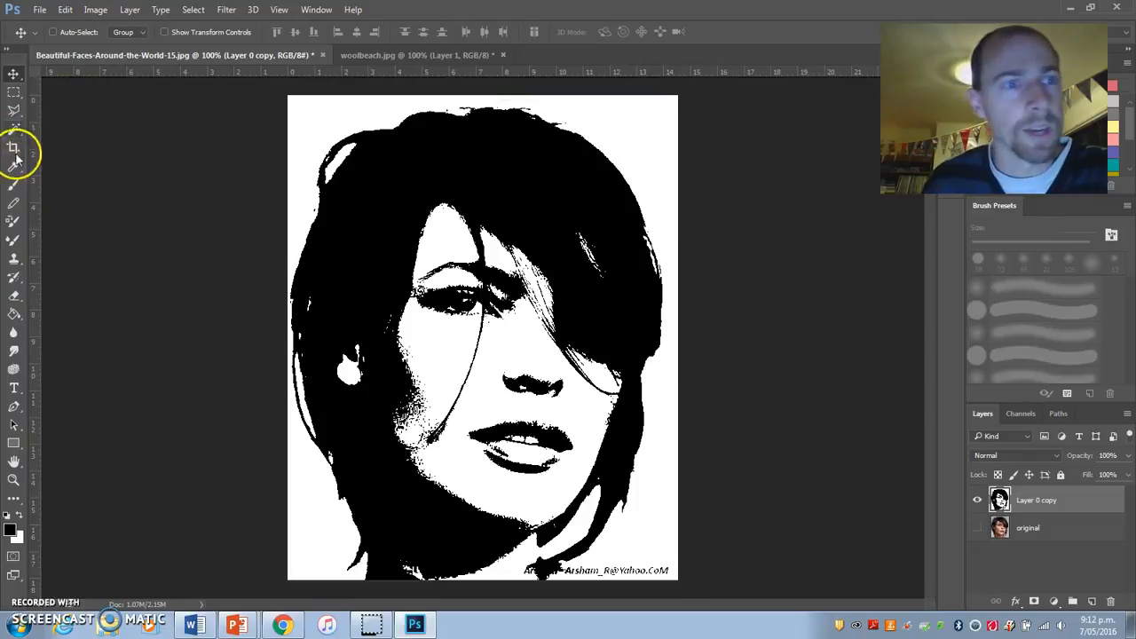
Step: Paint the white areas of the face solid black, changing to a 73 px round brush with 100% hardness
left_click(13, 189)
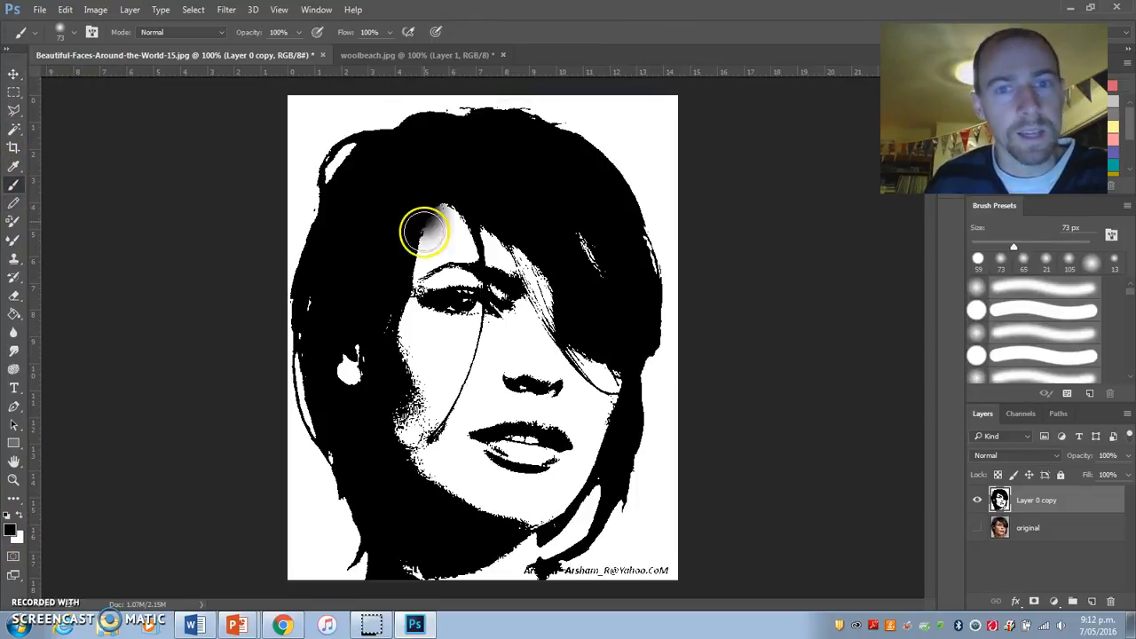
left_click_drag(423, 228, 457, 249)
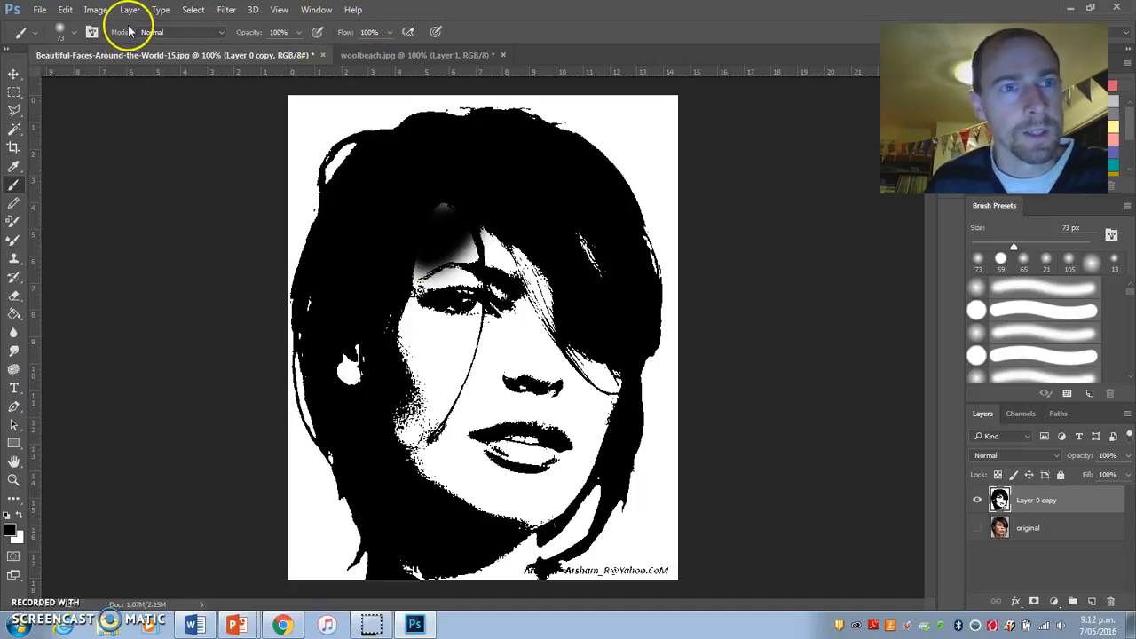
left_click(77, 36)
left_click(51, 166)
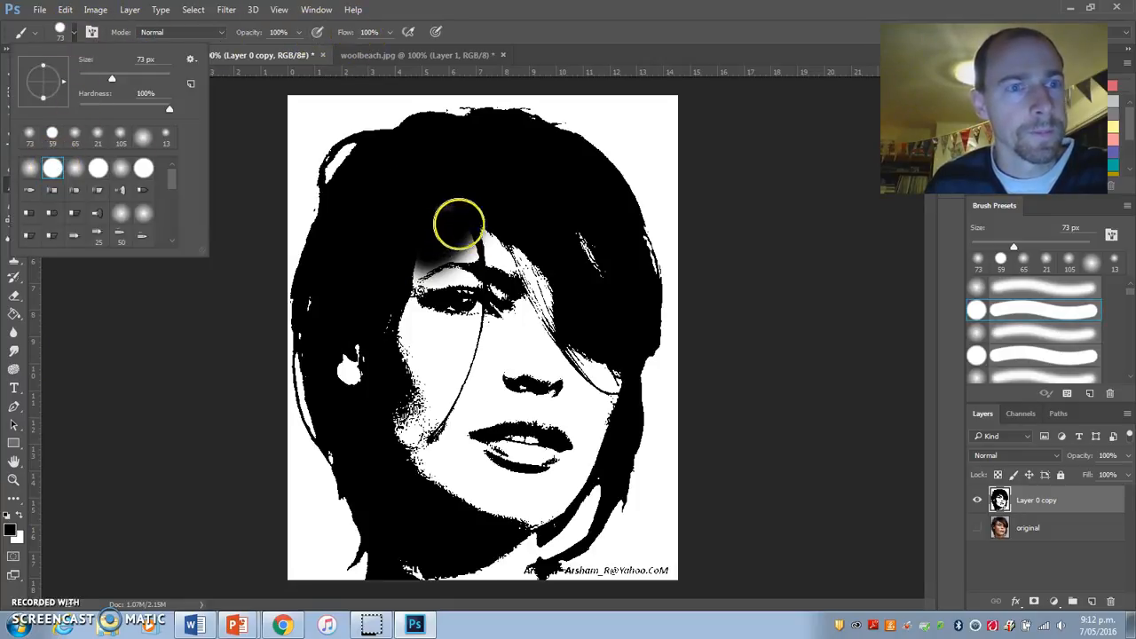
left_click(460, 246)
mouse_move(460, 248)
left_mouse_down()
mouse_move(520, 299)
mouse_move(556, 221)
mouse_move(601, 371)
mouse_move(563, 485)
mouse_move(513, 525)
mouse_move(551, 337)
mouse_move(420, 264)
mouse_move(373, 350)
mouse_move(340, 358)
mouse_move(467, 365)
mouse_move(424, 441)
mouse_move(479, 447)
mouse_move(563, 383)
mouse_move(452, 513)
mouse_move(495, 513)
mouse_move(515, 568)
mouse_move(446, 577)
mouse_move(414, 515)
left_mouse_up()
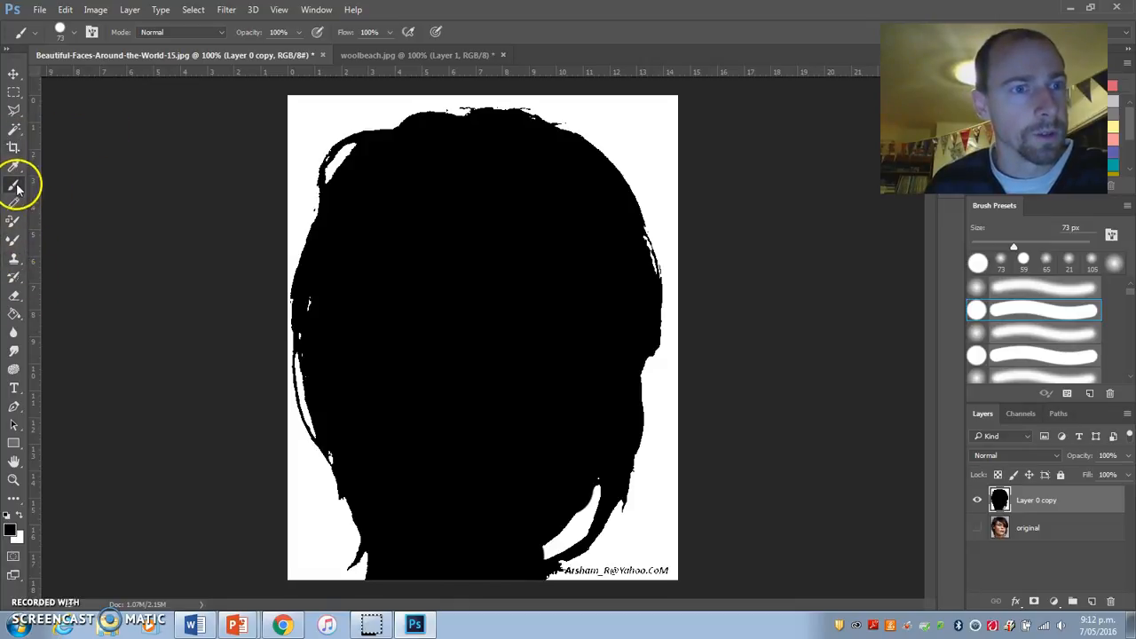
Step: Erase the watermark text beside the neck with a 59 px eraser at 100% opacity and 100% flow
left_click(14, 294)
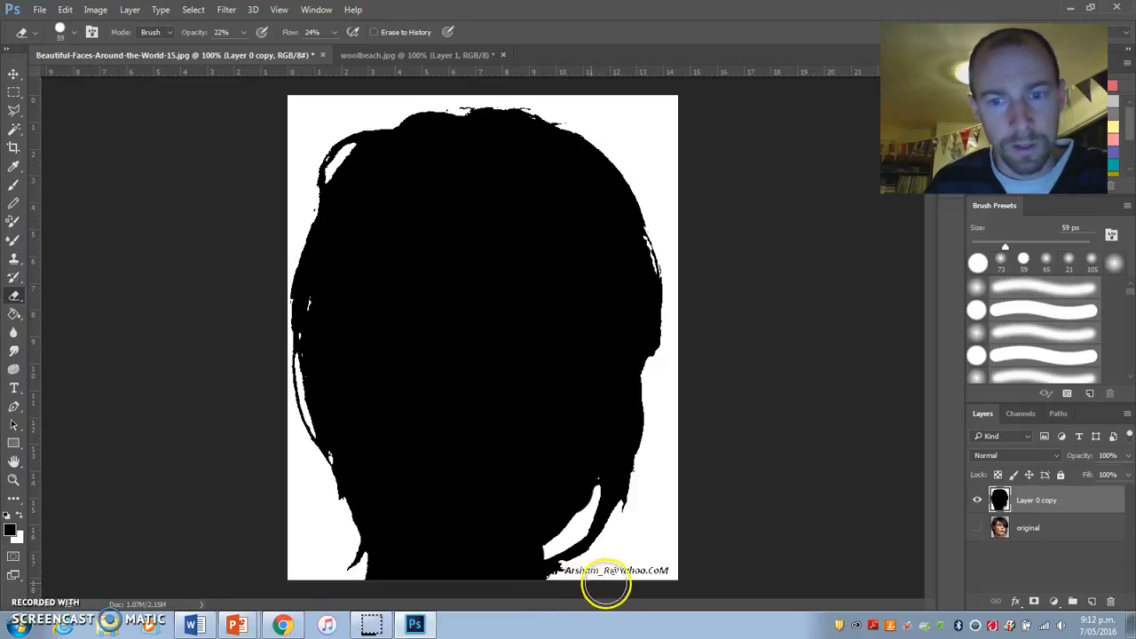
left_click_drag(606, 586, 584, 588)
left_click(243, 32)
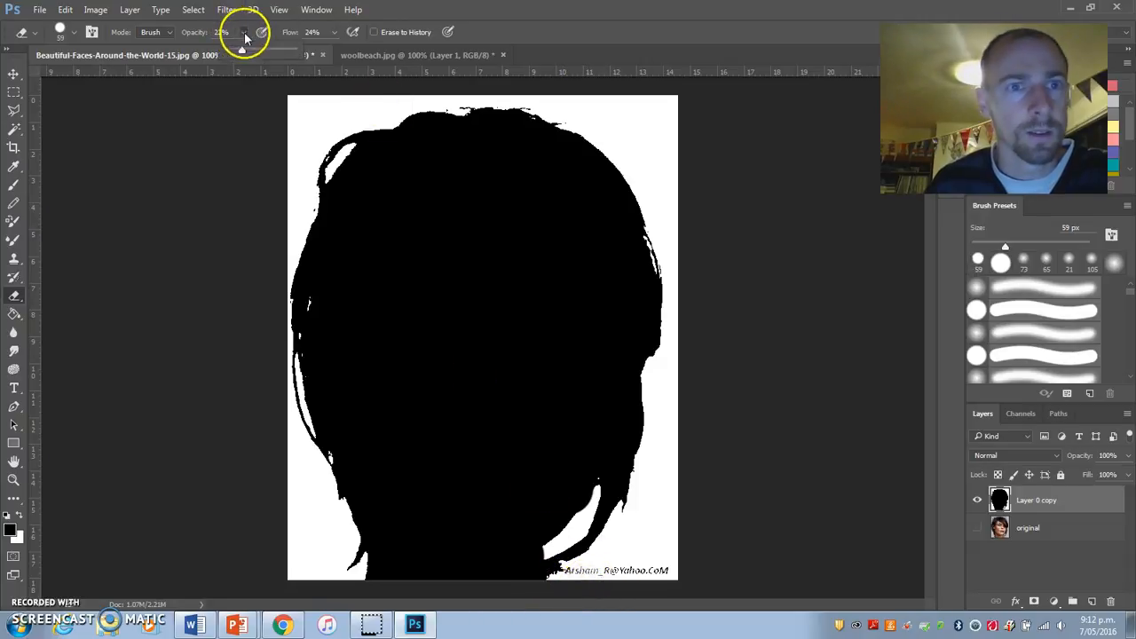
left_click_drag(239, 48, 364, 40)
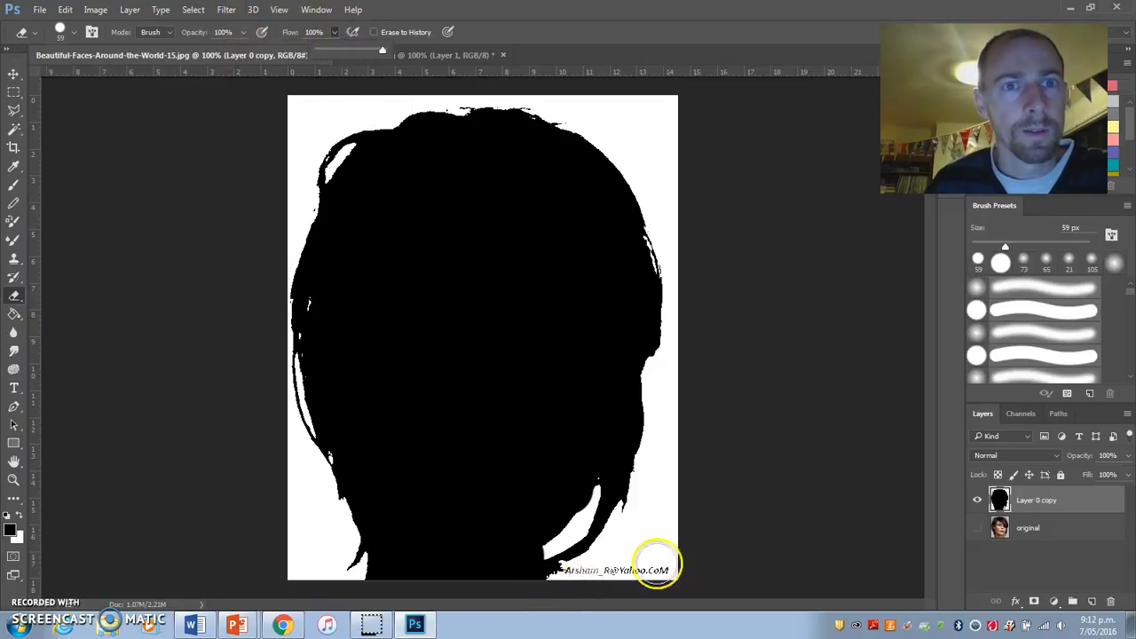
left_click_drag(667, 573, 586, 586)
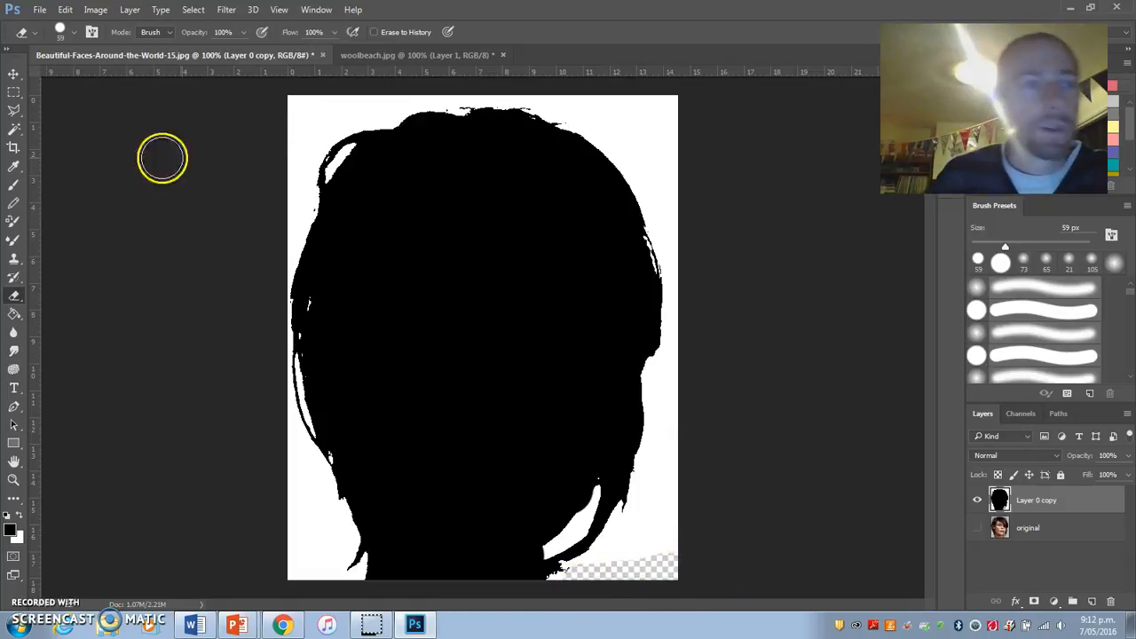
Step: Select the white background with the Magic Wand and try Color Range selections with fuzziness 40
left_click(14, 130)
left_click(662, 508)
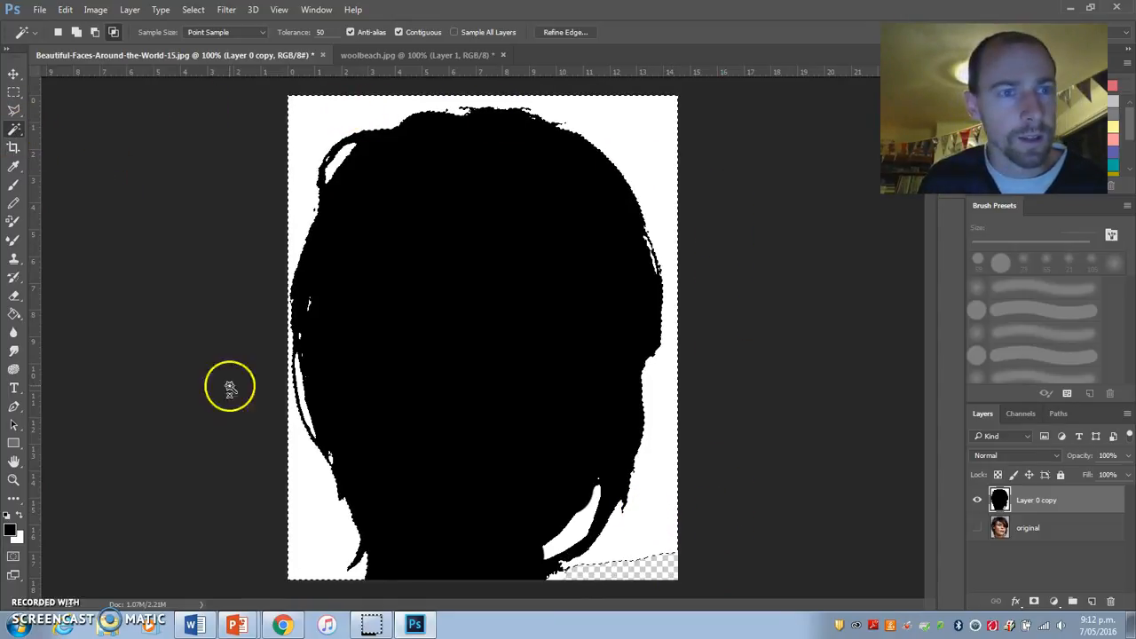
left_click(193, 9)
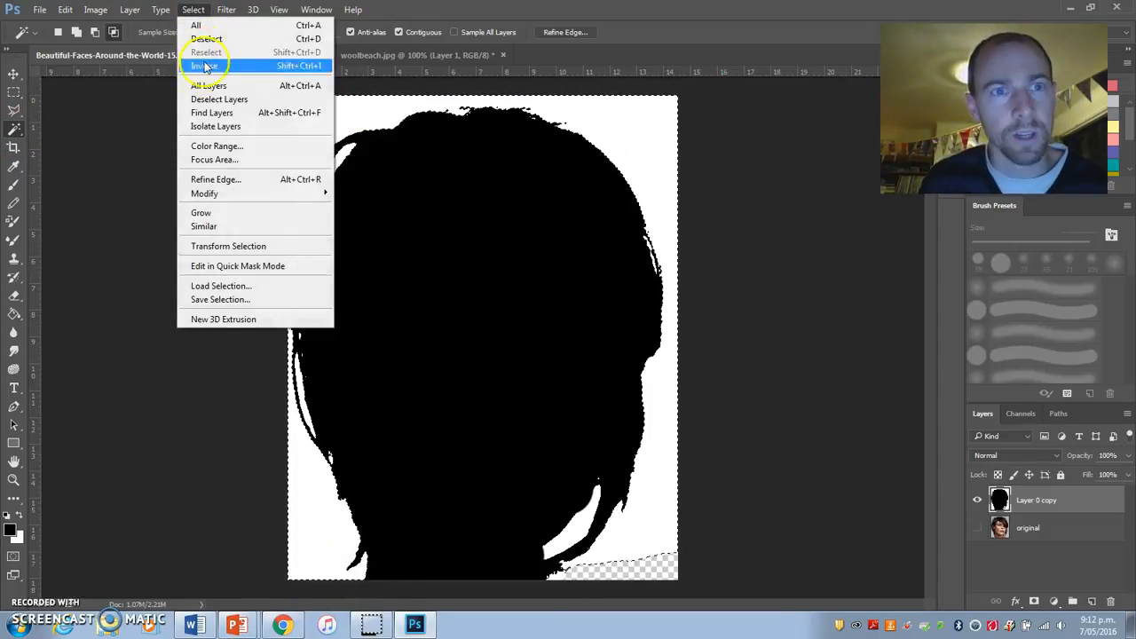
left_click(213, 146)
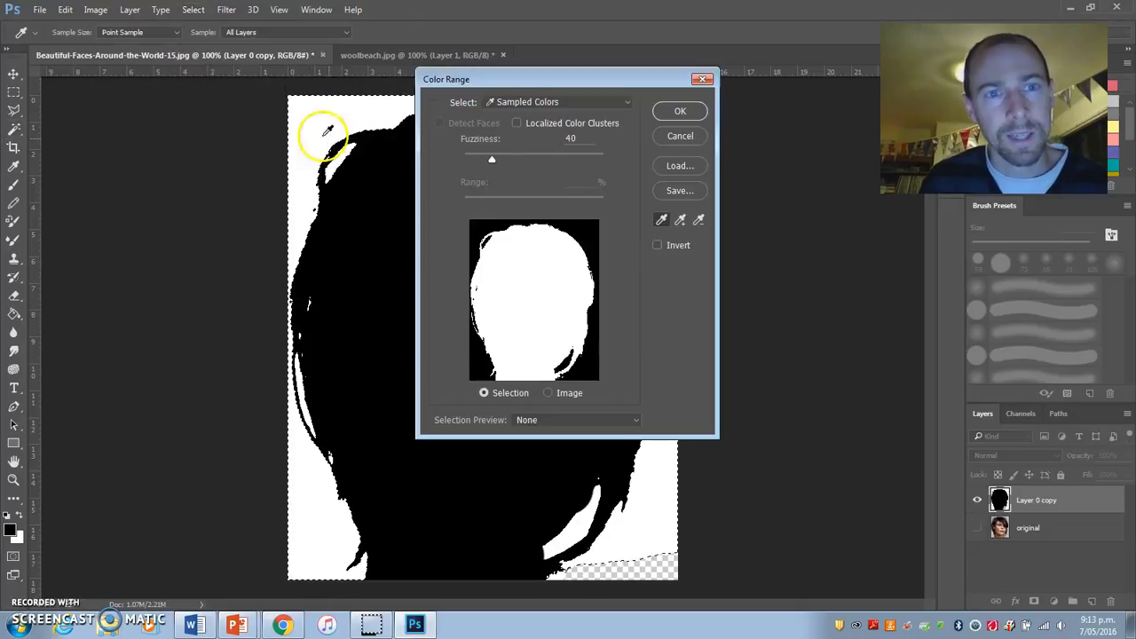
left_click(680, 111)
left_click(573, 246)
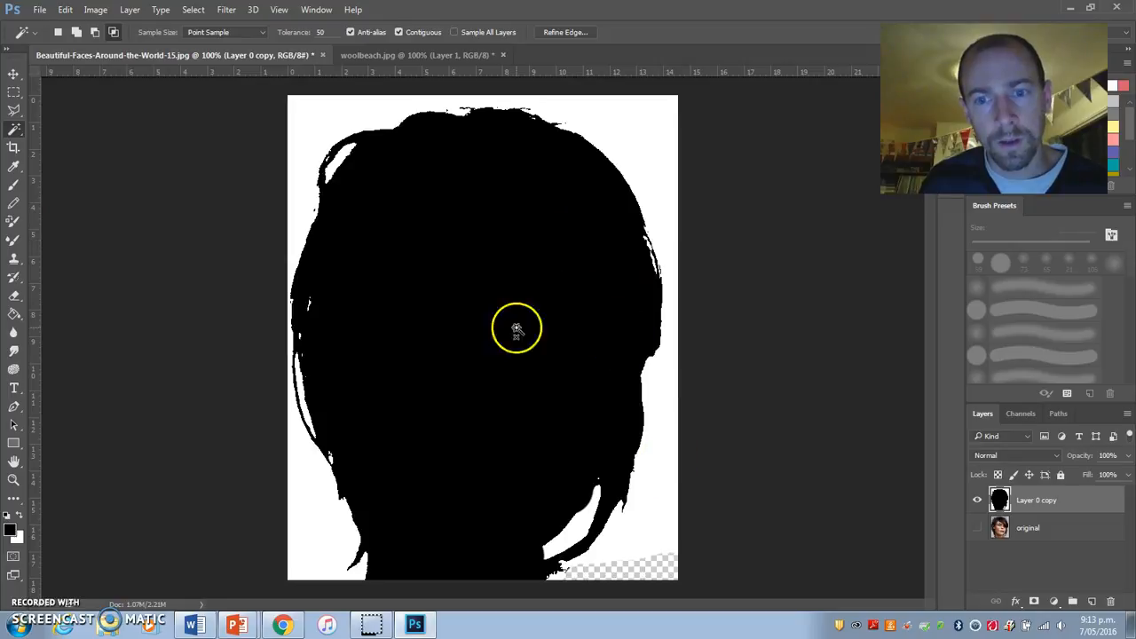
left_click(193, 9)
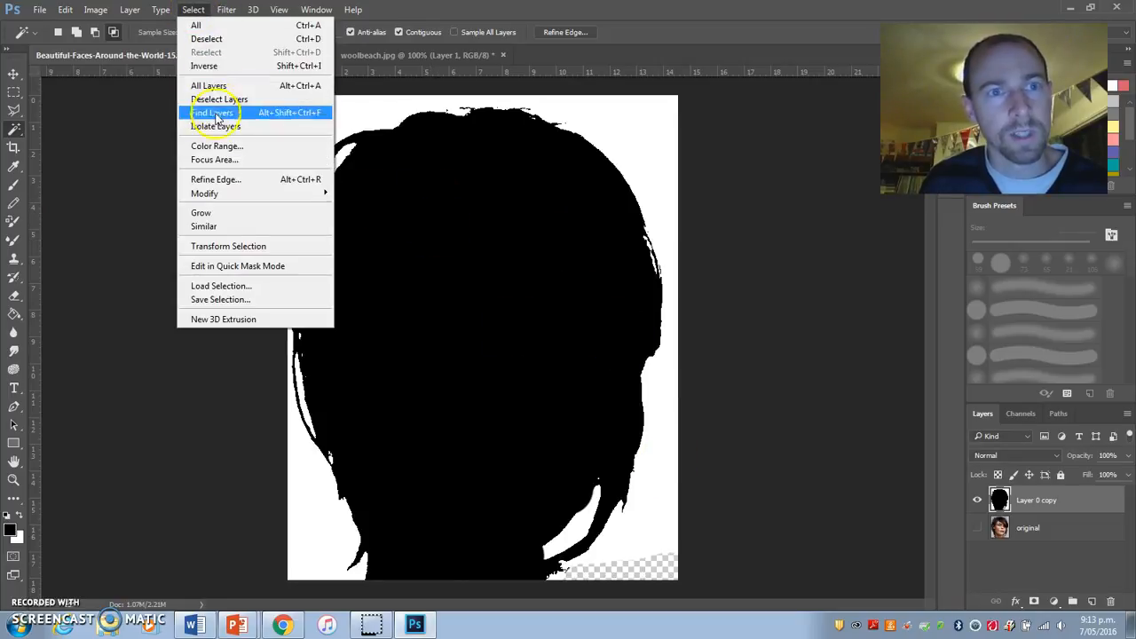
left_click(218, 150)
left_click(680, 111)
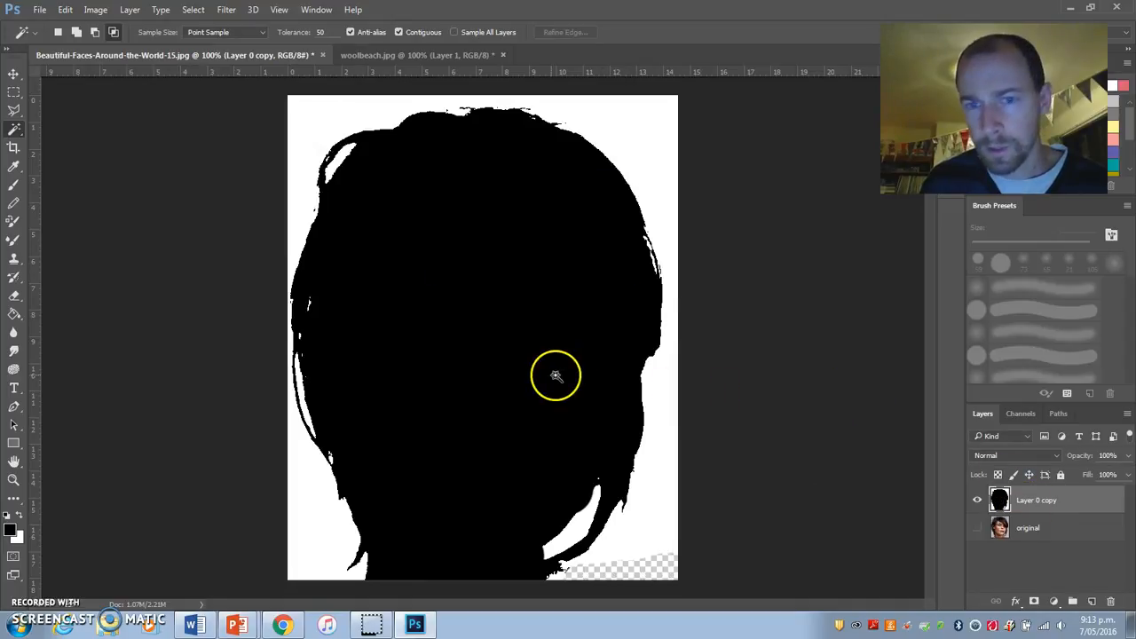
Step: Select the white background around the silhouette with the Magic Wand, delete it, and clear the selection
left_click(647, 506)
key("Delete")
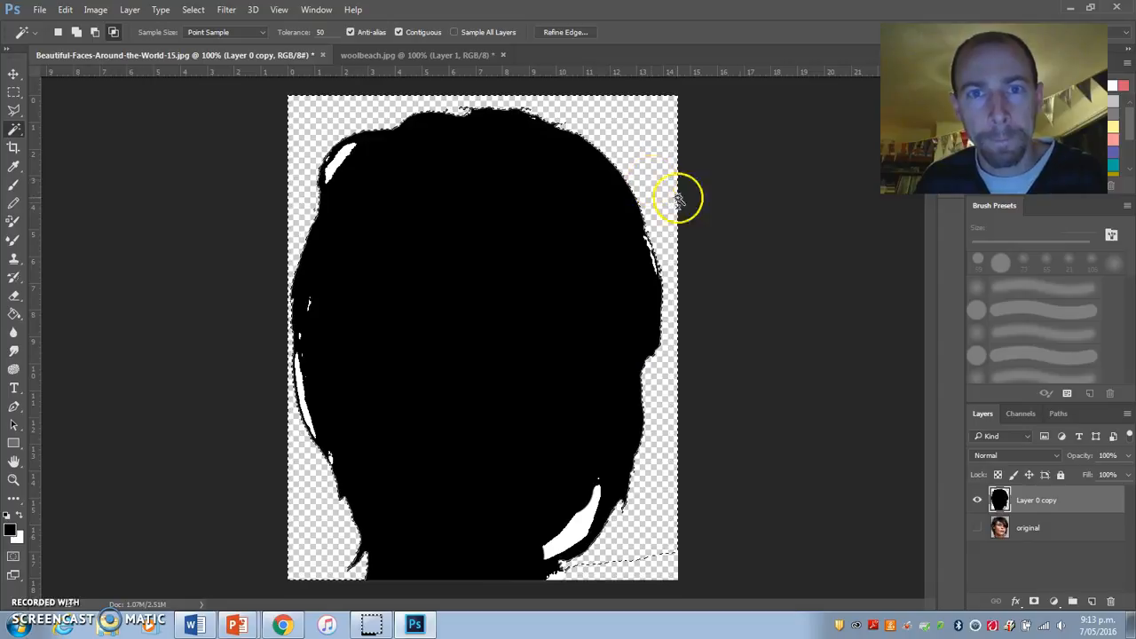
left_click(343, 148)
left_click(530, 237)
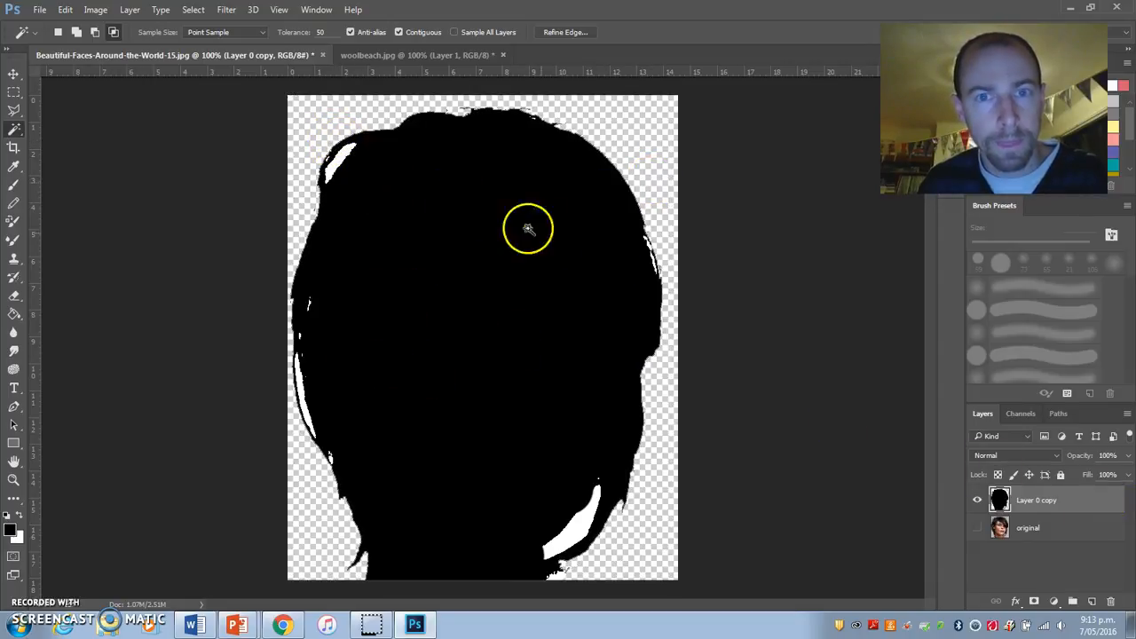
left_click(13, 91)
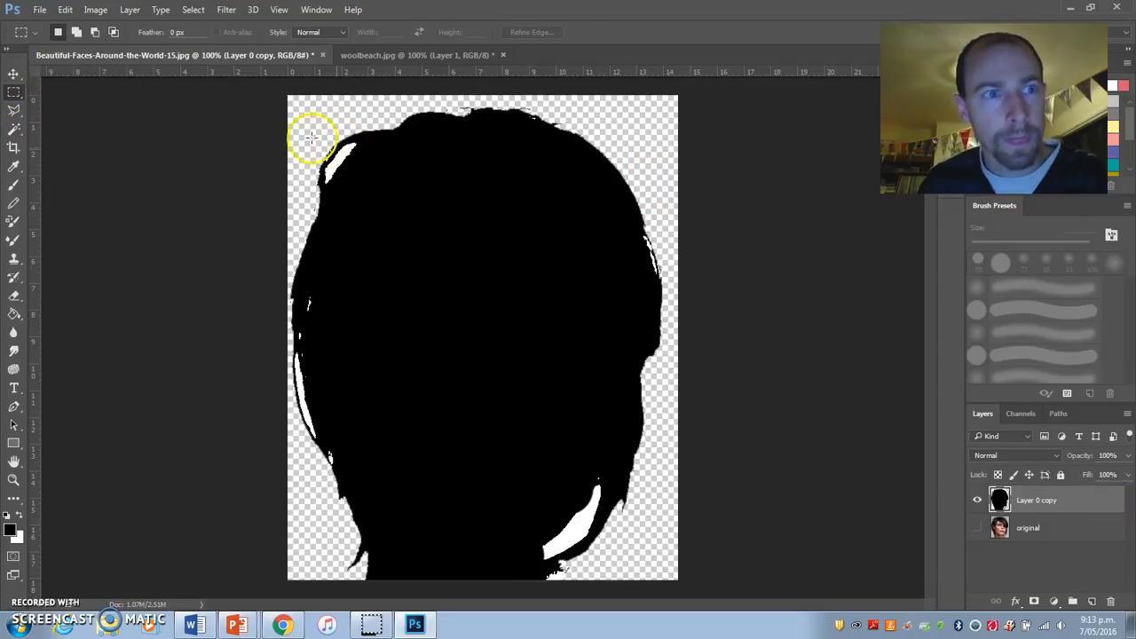
right_click(1084, 504)
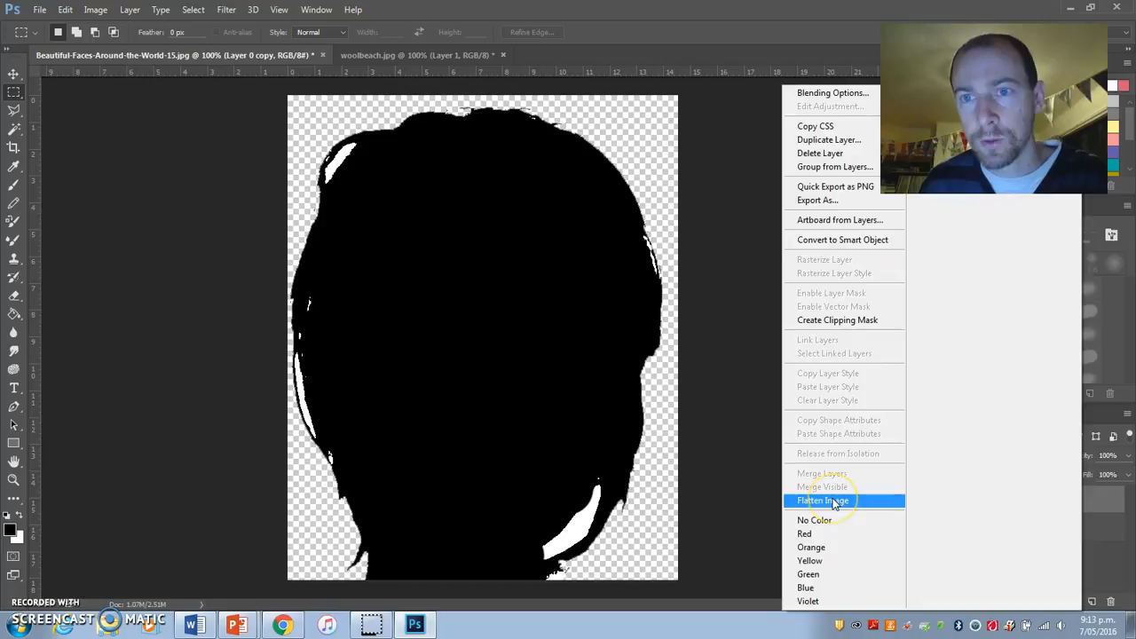
left_click(754, 479)
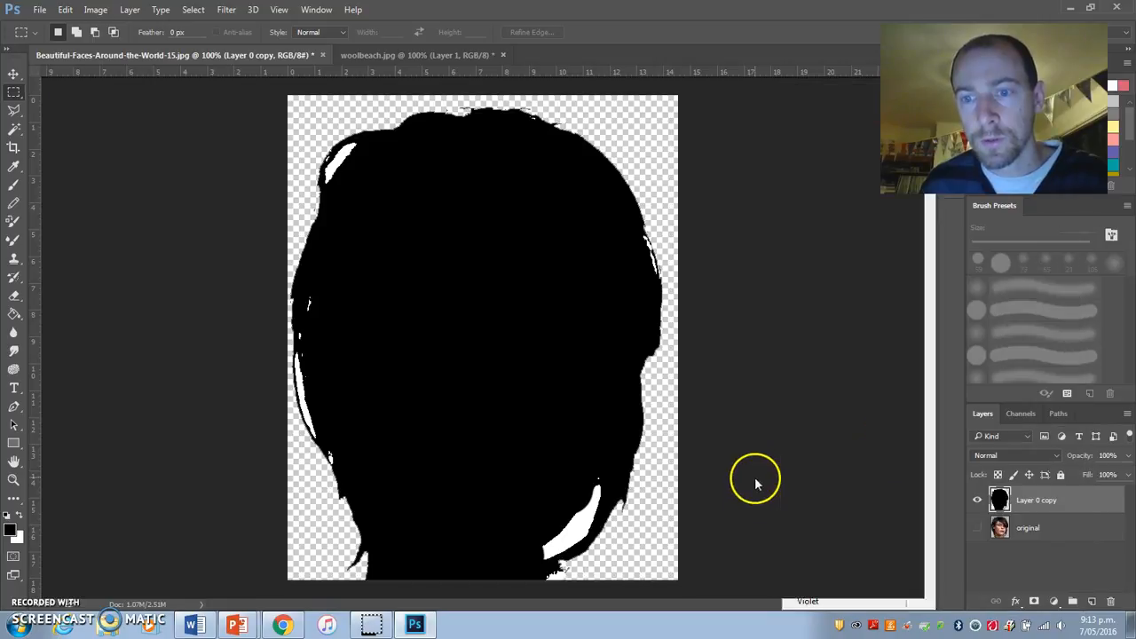
Step: Select the black silhouette with Color Range from sampled colors at fuzziness 40 and cut it from Layer 0 copy
left_click(192, 10)
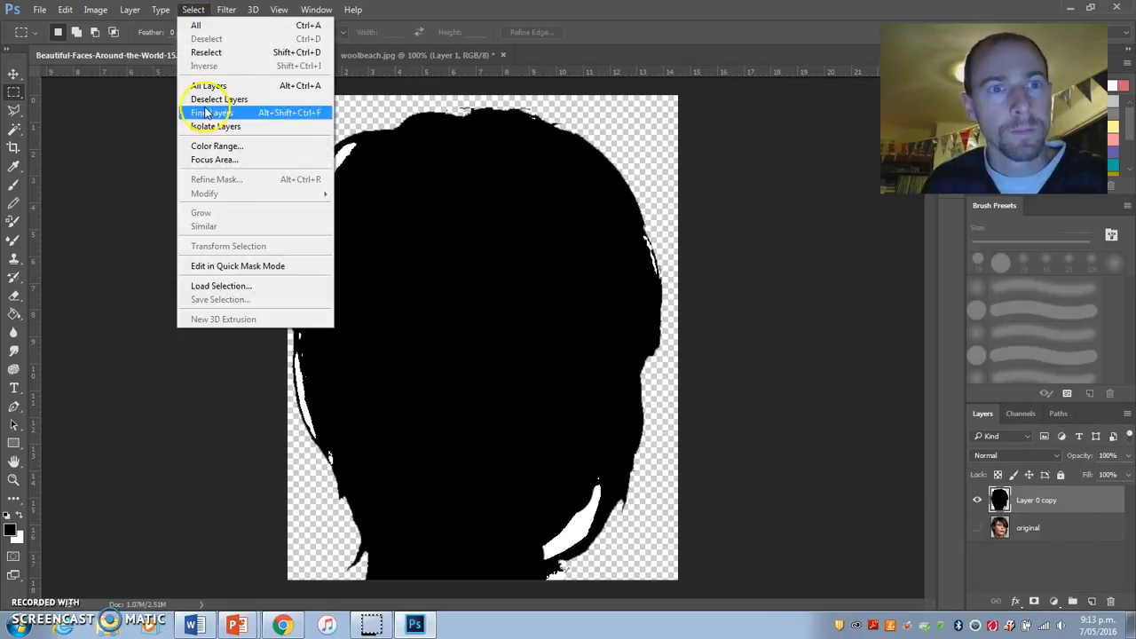
left_click(212, 149)
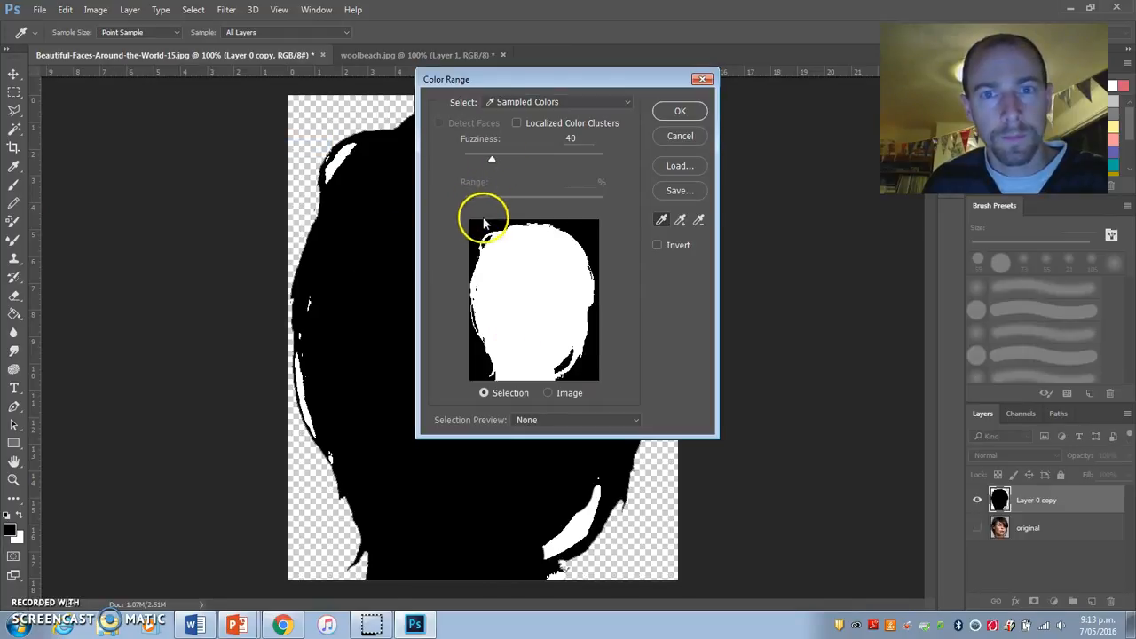
left_click(549, 393)
left_click(680, 111)
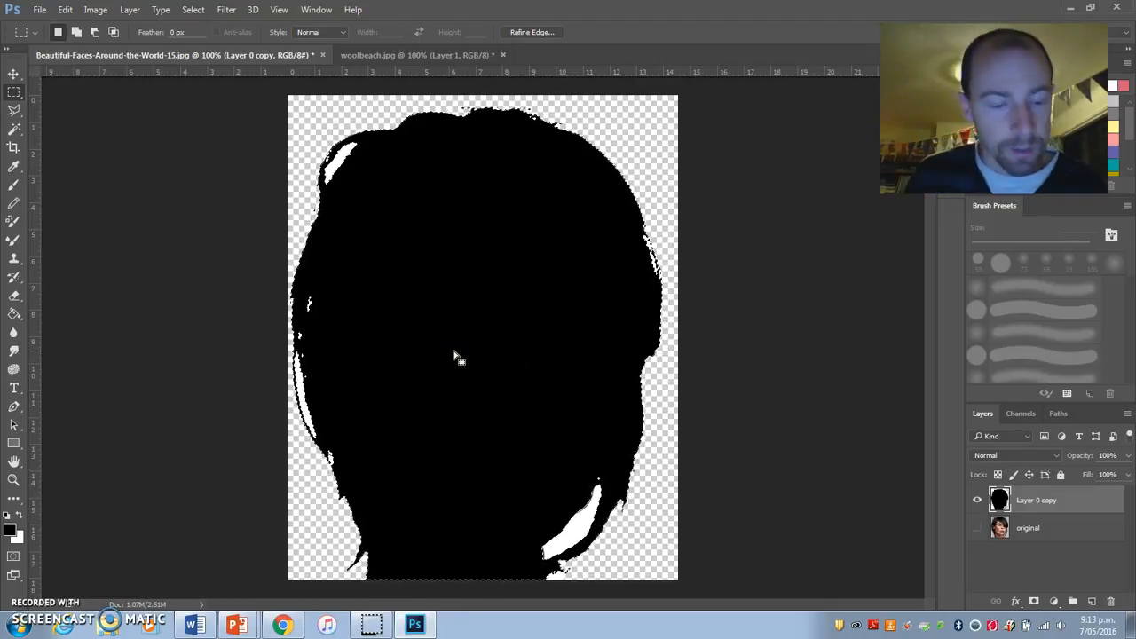
key("ctrl+x")
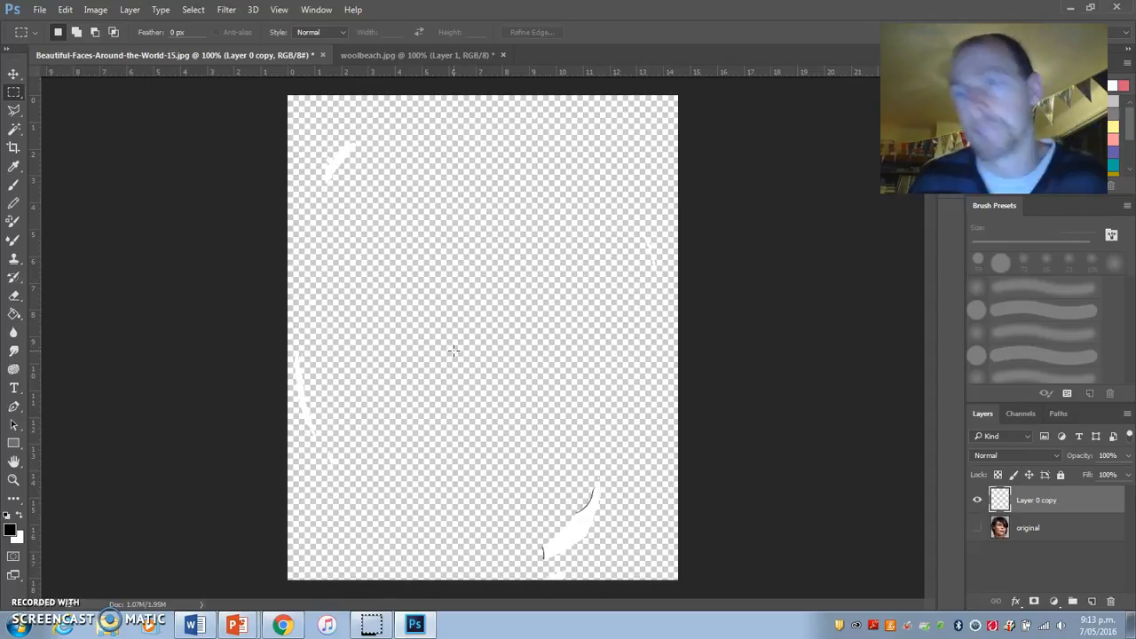
Step: Paste the silhouette into woolbeach.jpg and position it over the middle of the beach scene
left_click(388, 57)
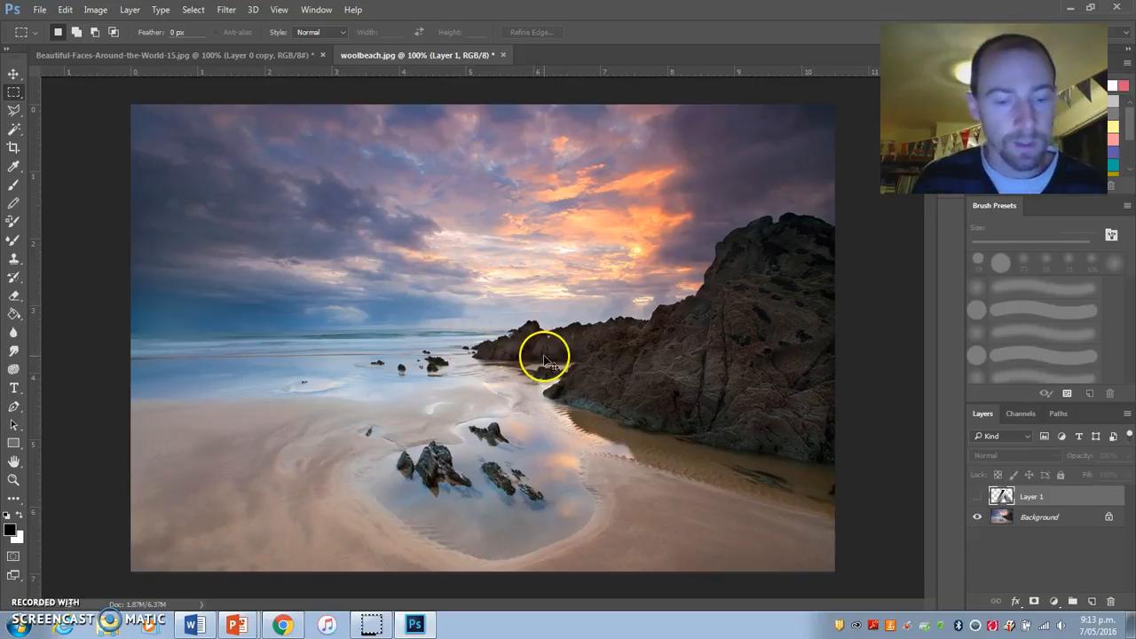
key("ctrl+v")
left_click(13, 74)
left_click_drag(470, 242, 492, 257)
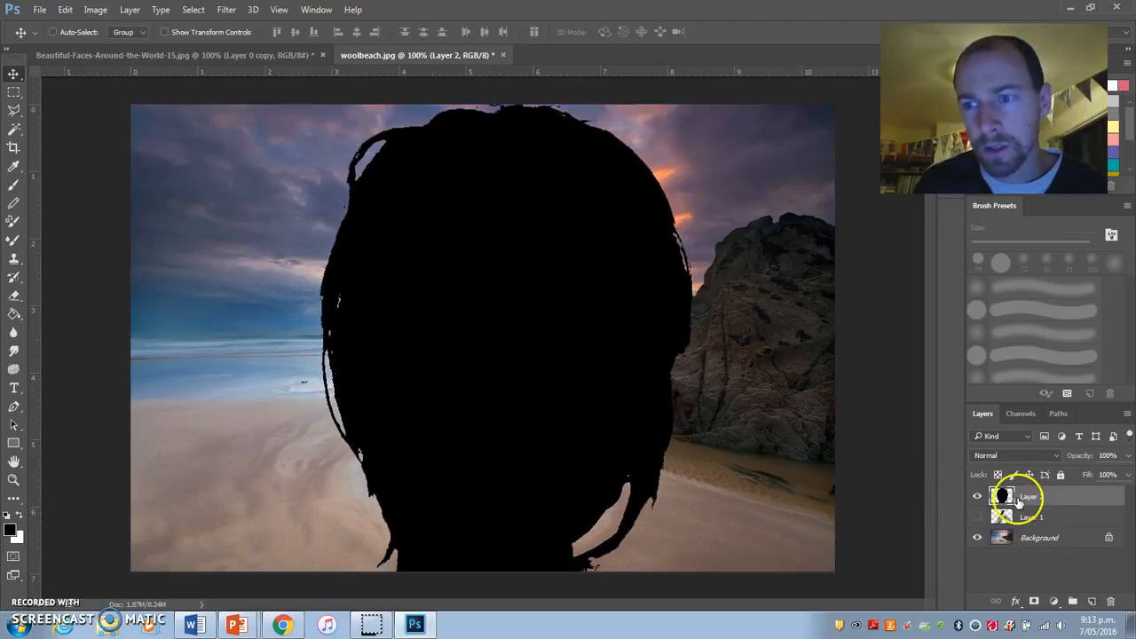
left_click_drag(526, 286, 542, 461)
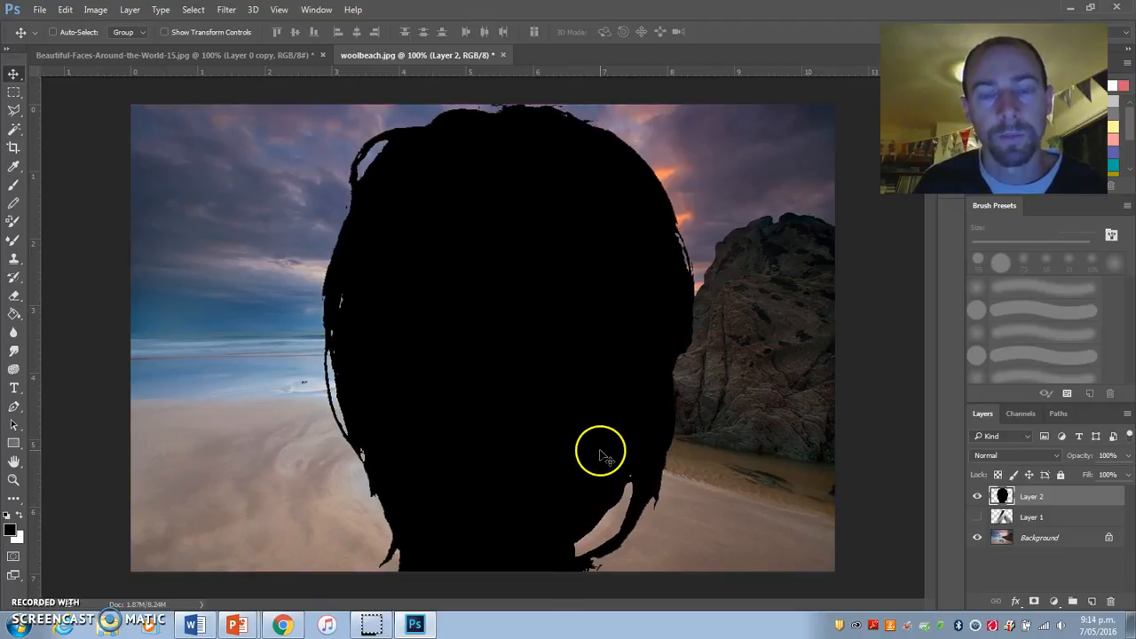
Step: Select the silhouette with the Magic Wand, hide its layer, and cut that head shape out of the Background beach photo
left_click(13, 132)
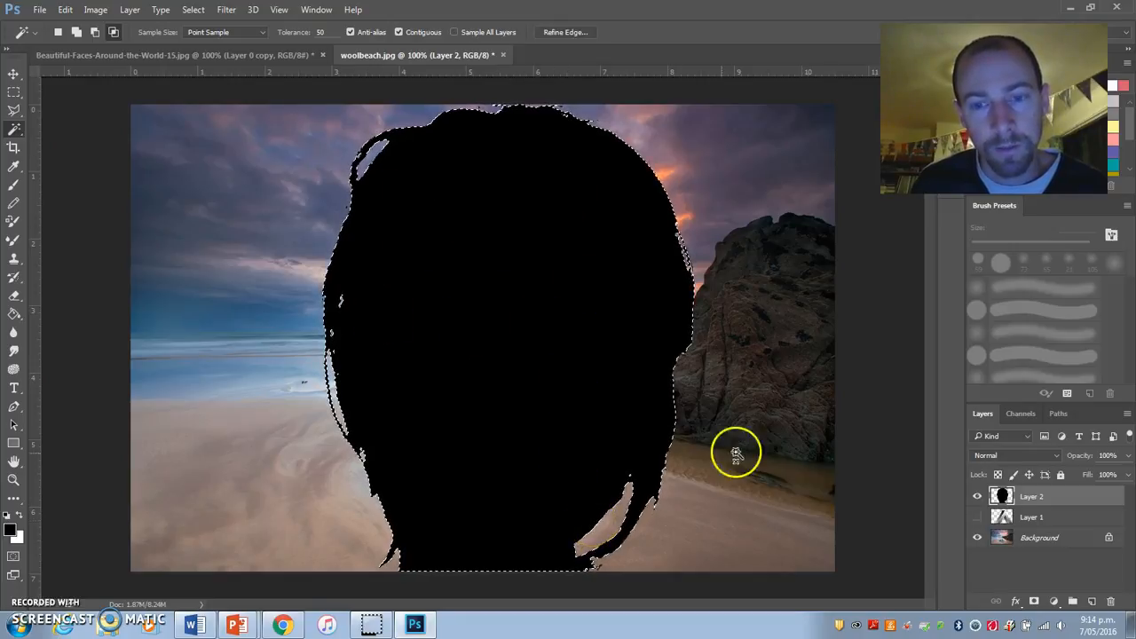
left_click(979, 498)
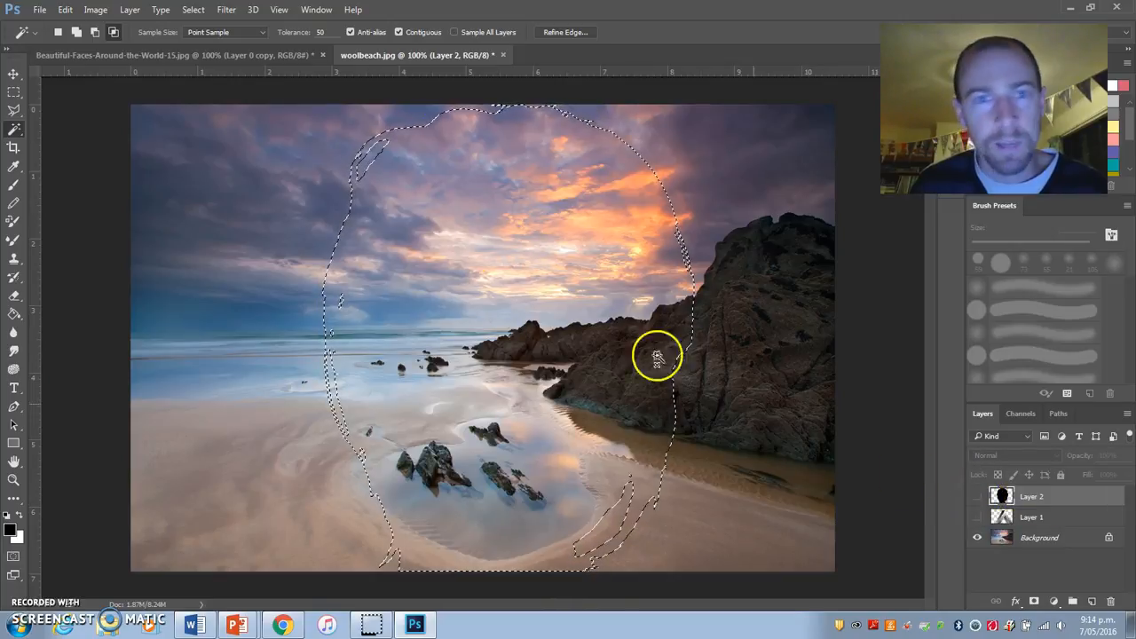
left_click(1043, 539)
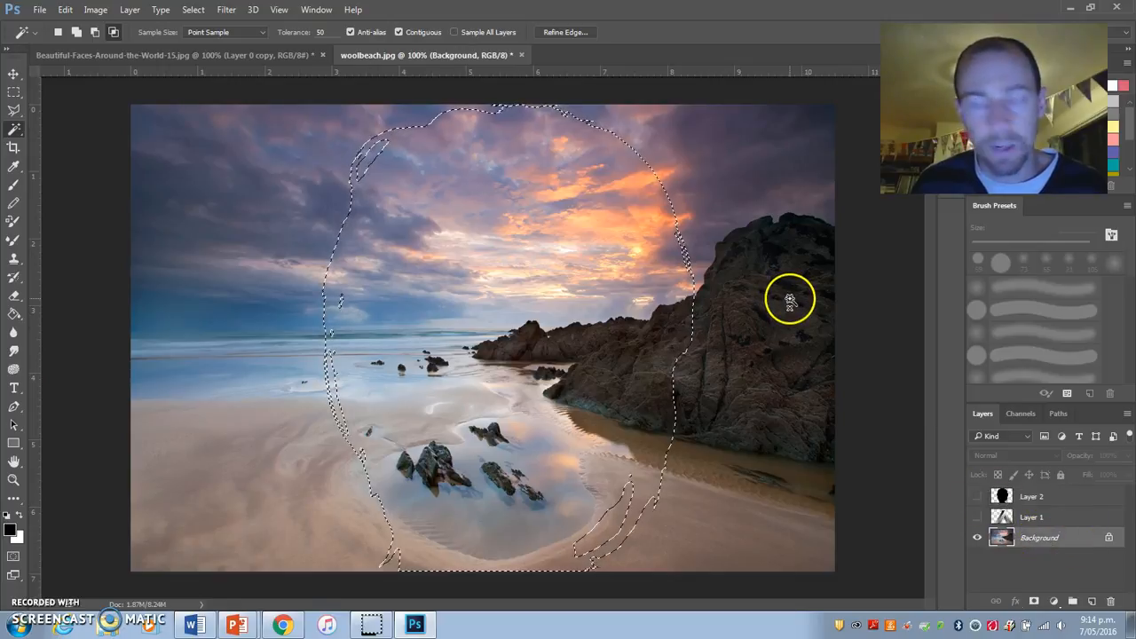
key("Delete")
key("ctrl+d")
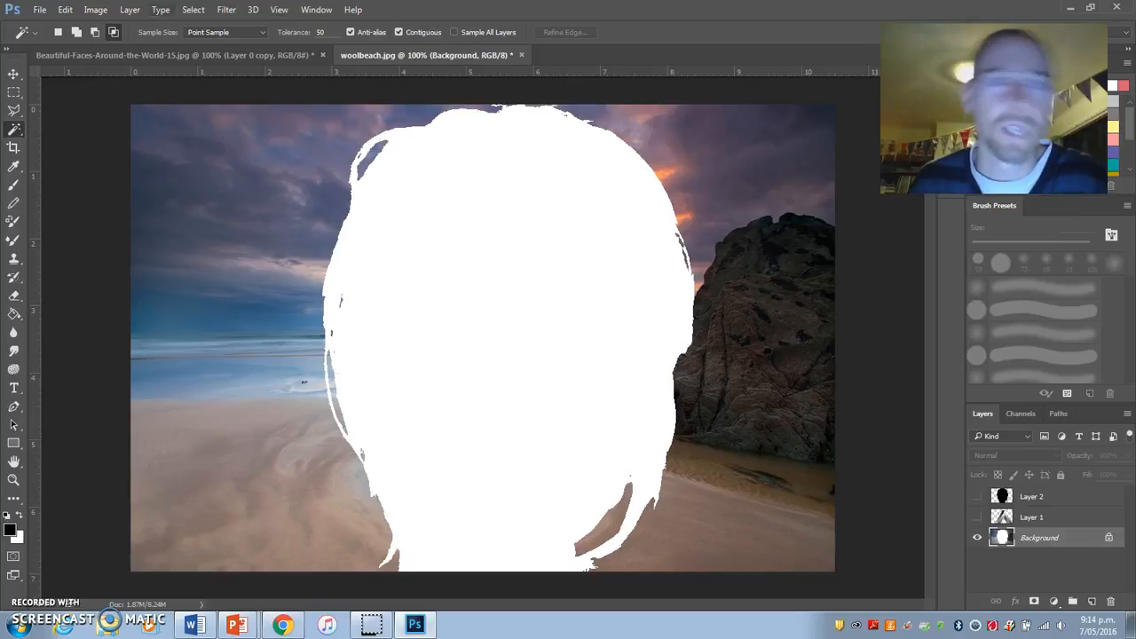
Step: Paste the beach cutout into the portrait document with Layer 0 copy hidden and the original shown, aligning it over the head
left_click(145, 53)
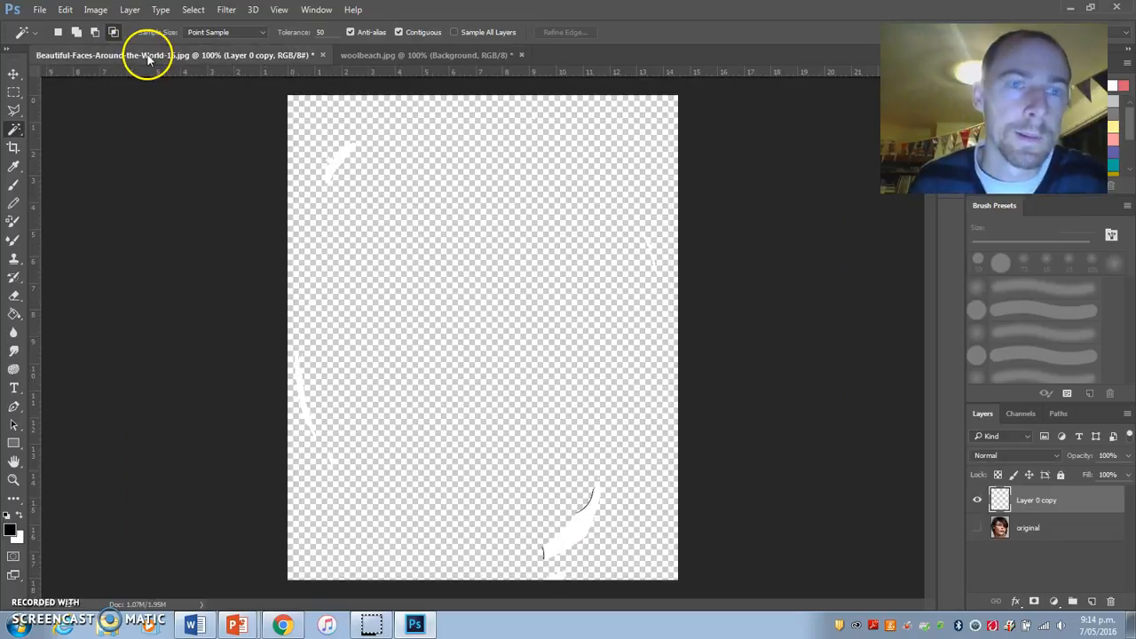
left_click(977, 502)
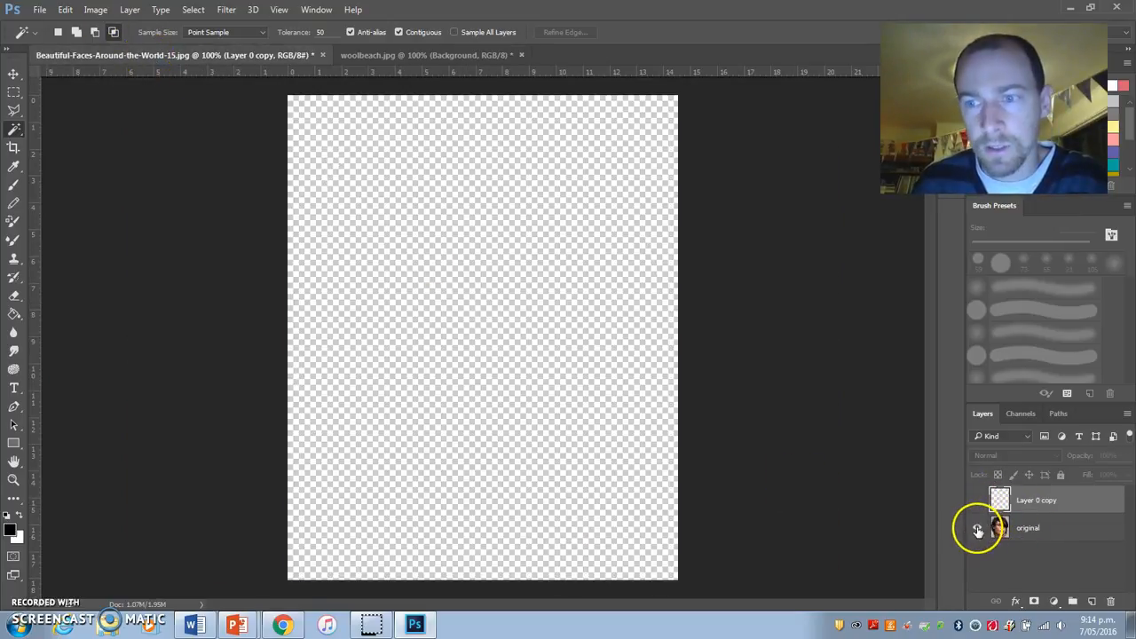
left_click(977, 529)
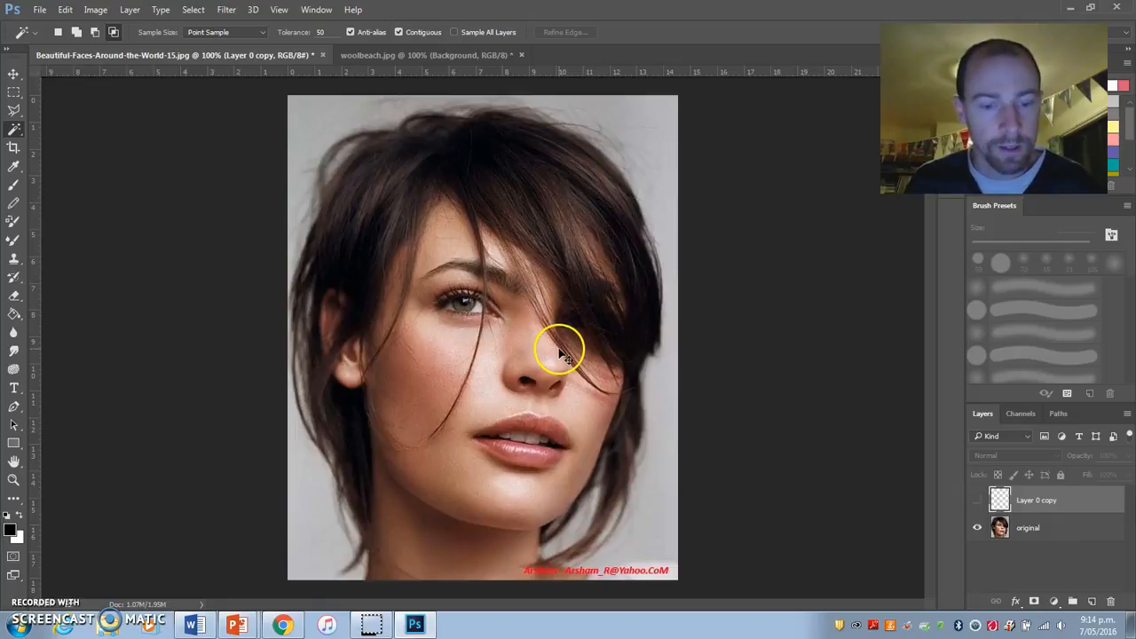
key("ctrl+v")
left_click(14, 75)
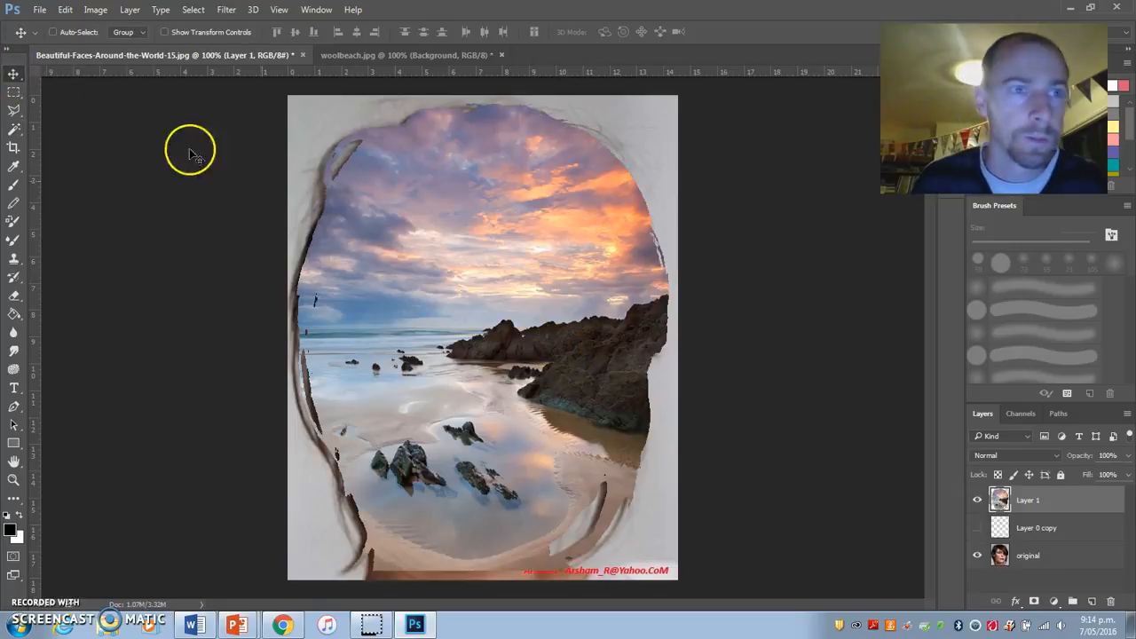
left_click_drag(458, 268, 451, 273)
key("Right")
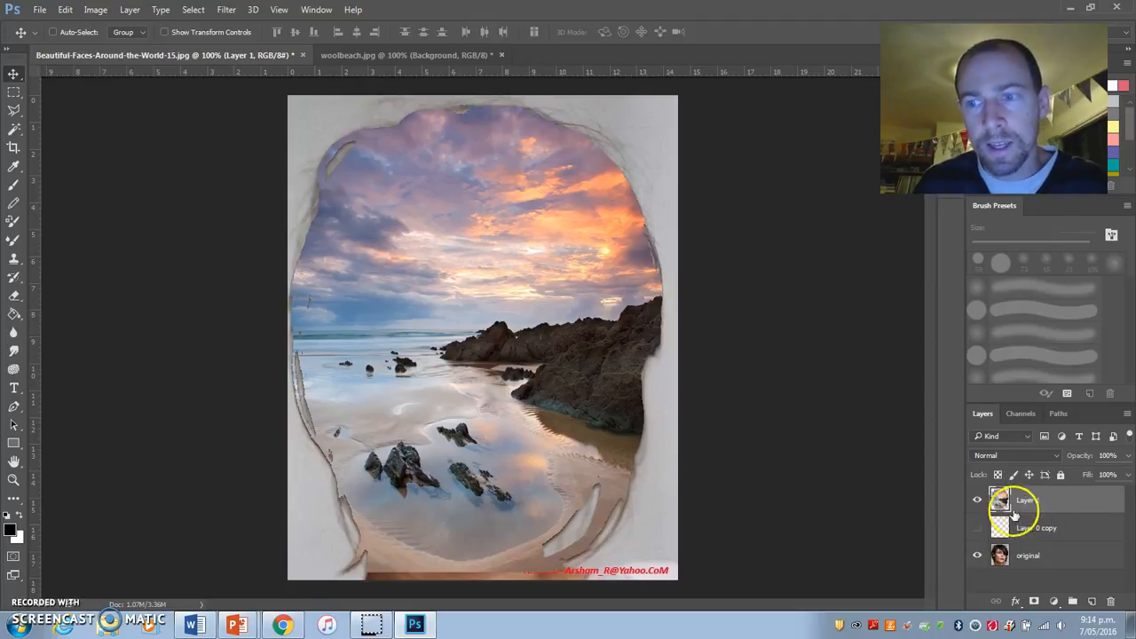
Step: Move the original portrait layer above the beach cutout and lower its opacity to 52%
left_click(1041, 555)
left_click_drag(1072, 565, 1043, 488)
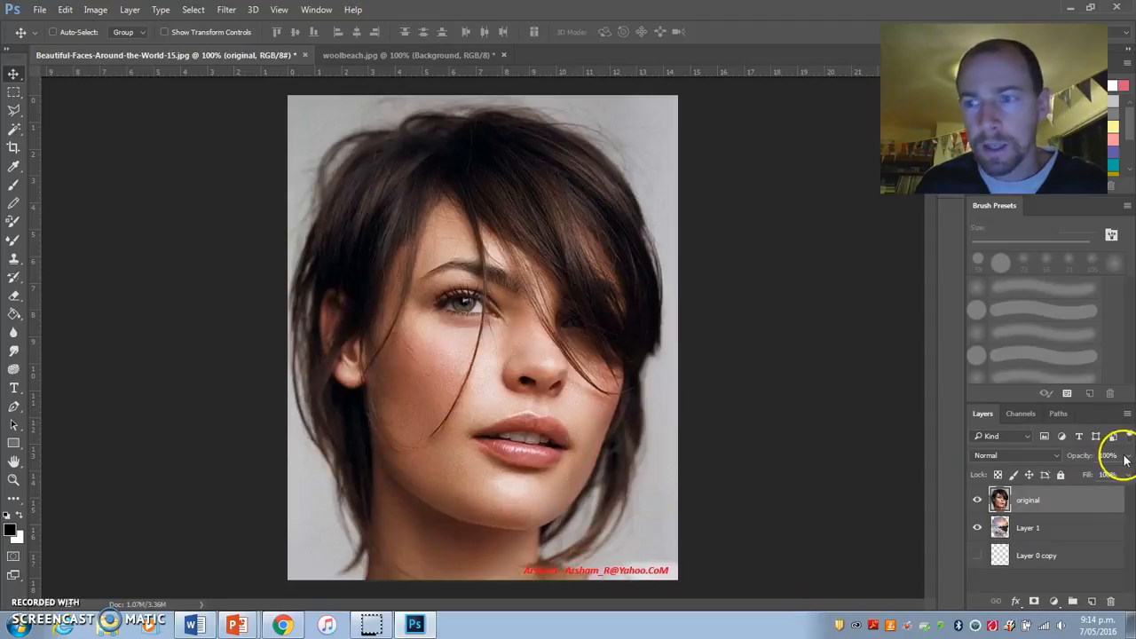
mouse_move(1109, 477)
left_mouse_down()
mouse_move(1080, 481)
mouse_move(1095, 482)
left_mouse_up()
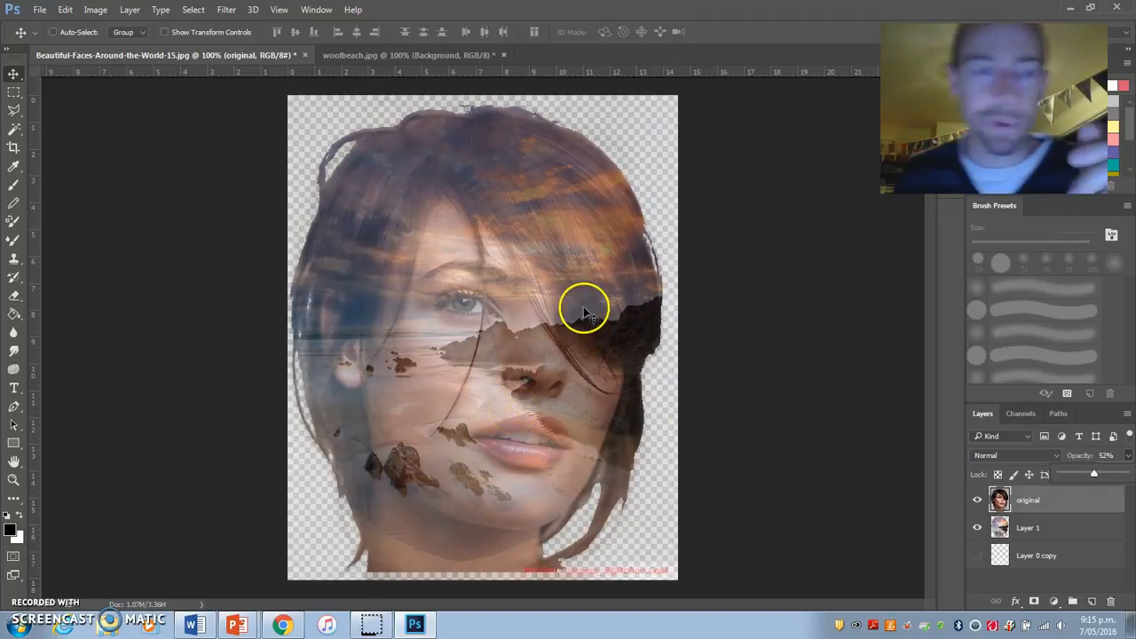
Step: Crop the image's bottom edge slightly upward to trim the strip below the beach cutout
left_click(13, 148)
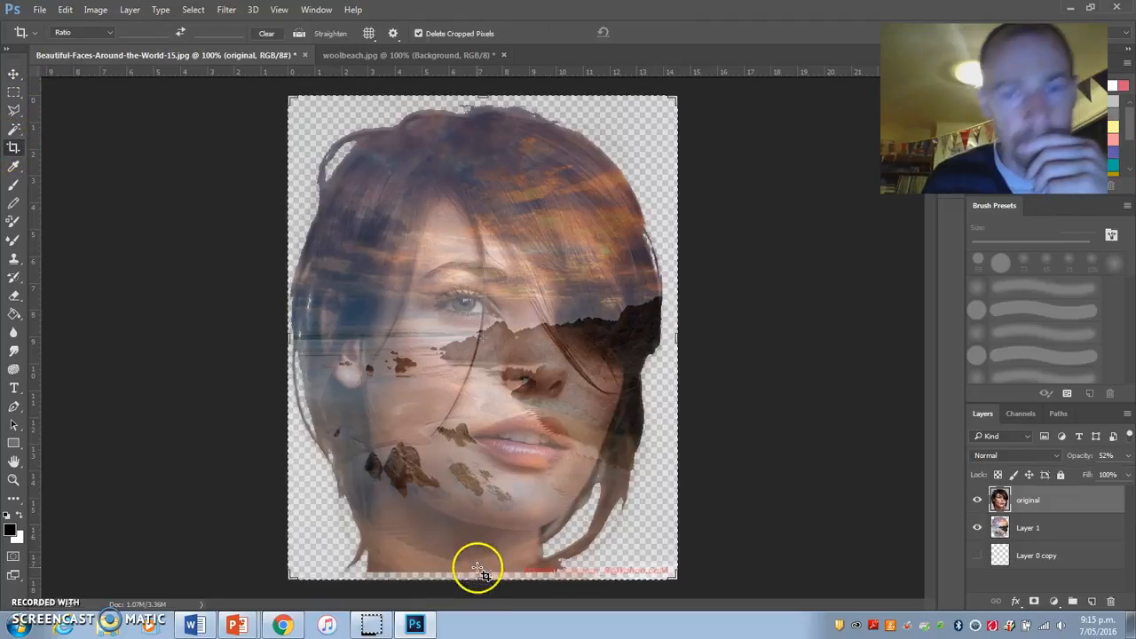
left_click_drag(482, 579, 484, 572)
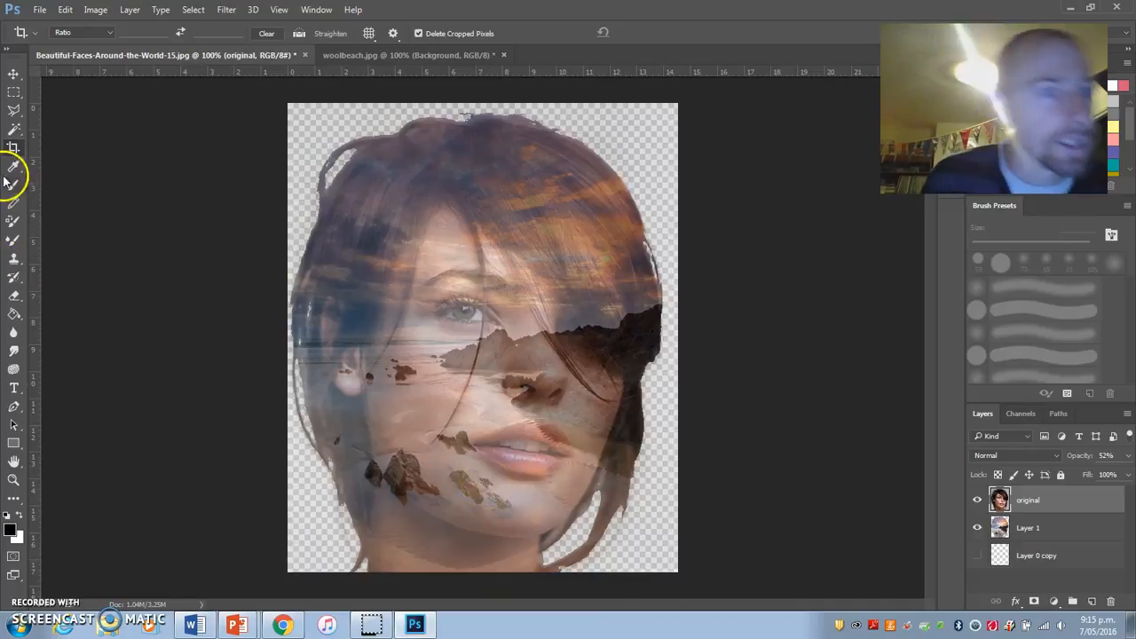
Step: Set the Eraser to 21% opacity and 31% flow
left_click(17, 296)
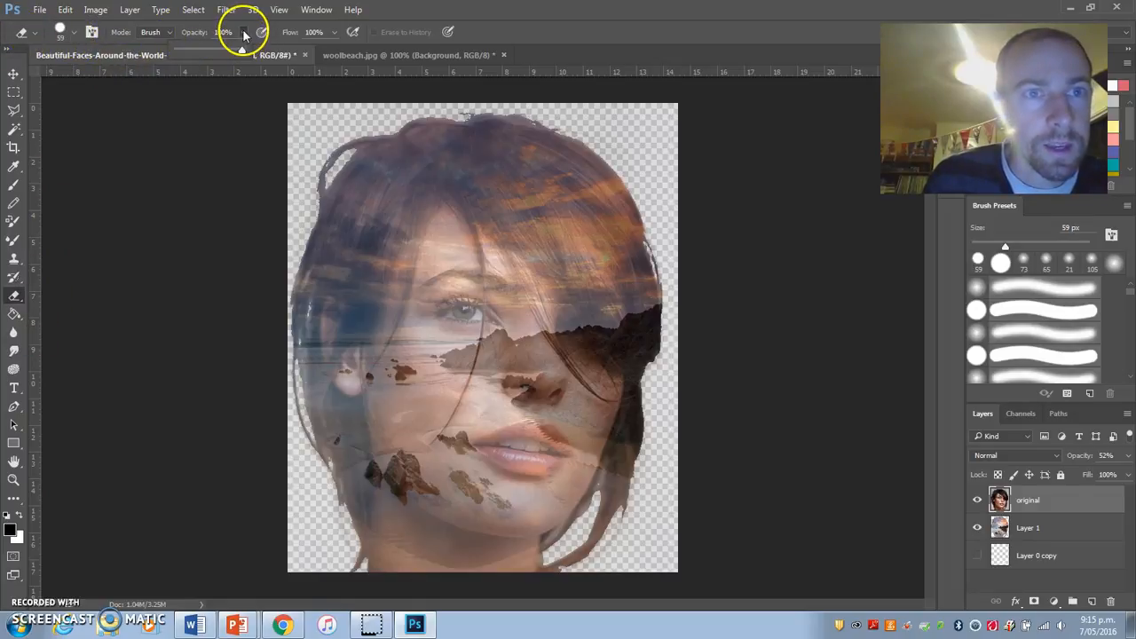
left_click_drag(239, 53, 215, 51)
mouse_move(335, 32)
left_mouse_down()
mouse_move(330, 53)
mouse_move(297, 50)
left_mouse_up()
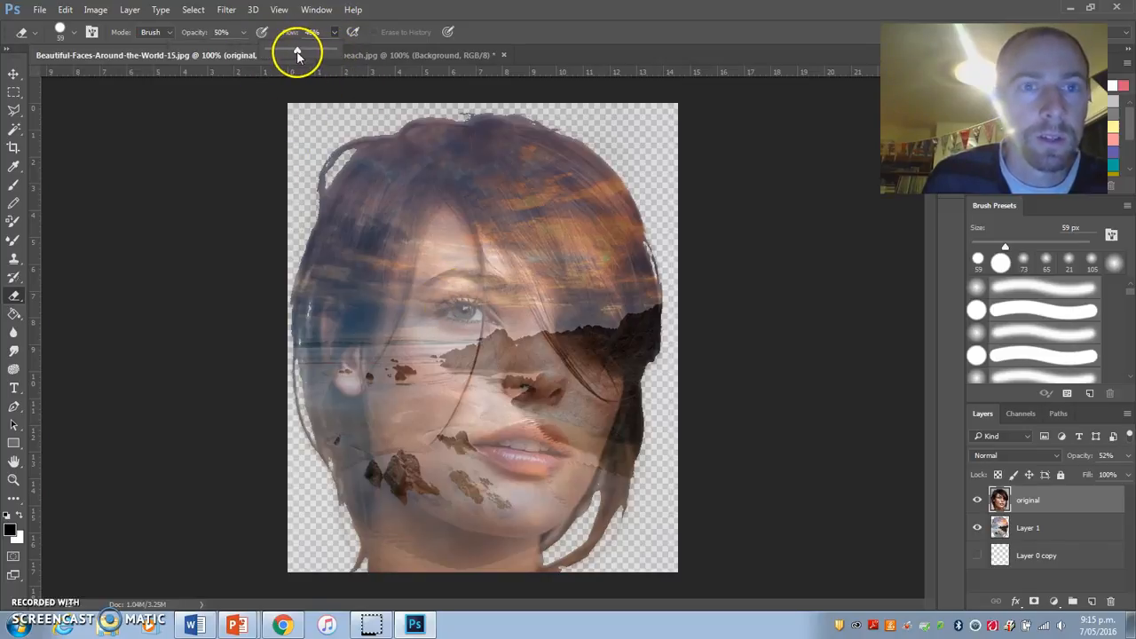
left_click_drag(293, 56, 221, 53)
left_click(244, 34)
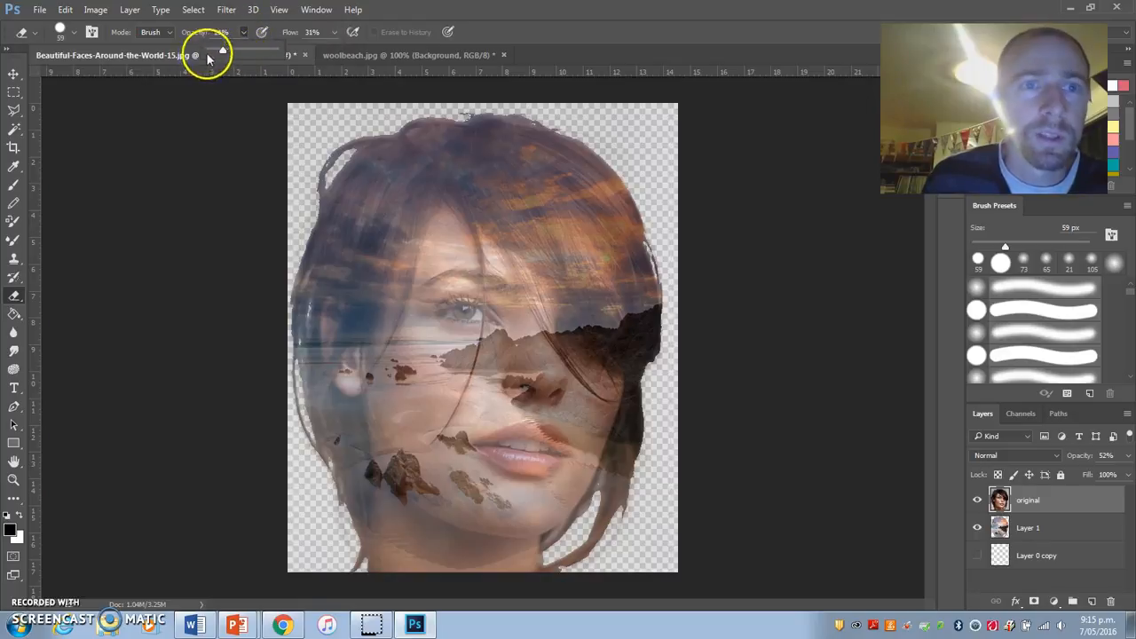
Step: Set the Brush to 37% opacity and 46% flow
left_click(12, 188)
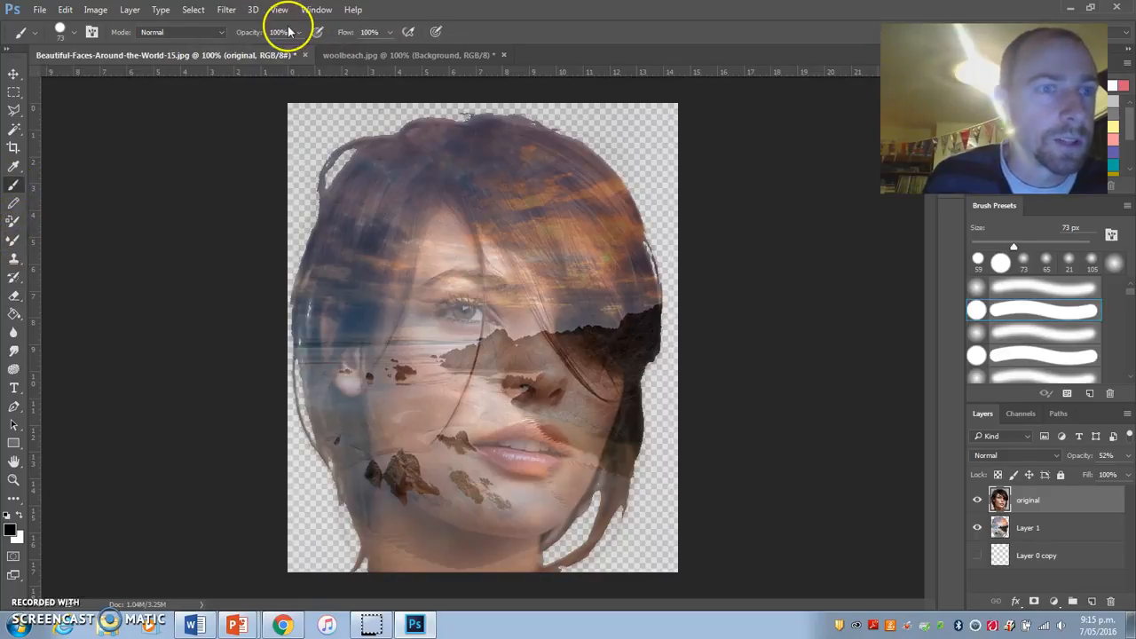
left_click(300, 34)
left_click_drag(293, 55, 271, 55)
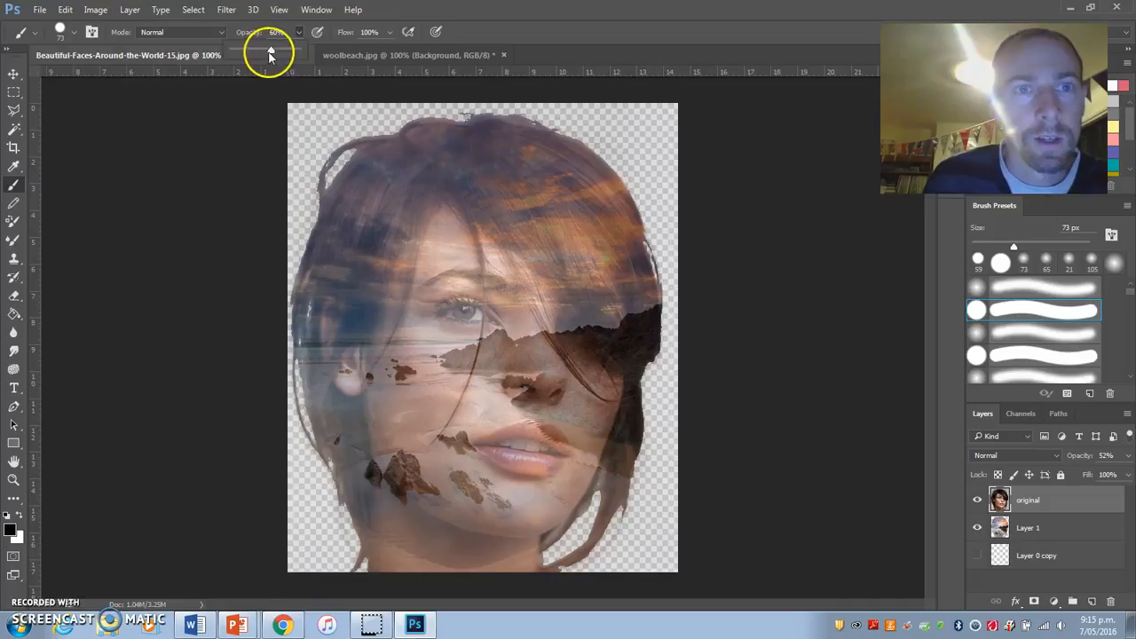
left_click(389, 33)
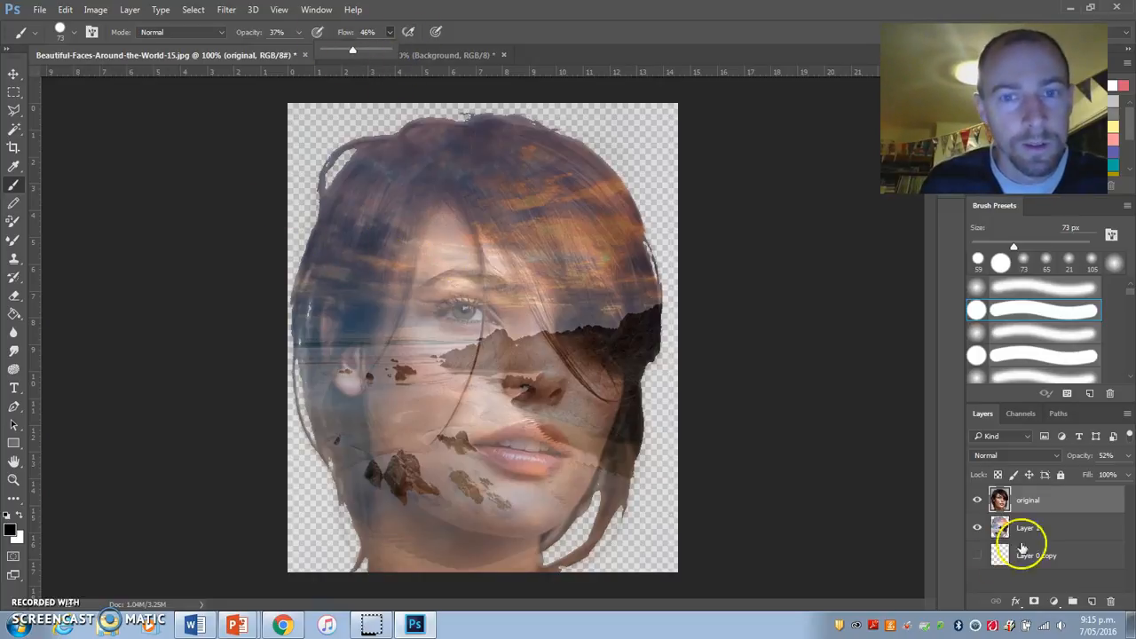
Step: Isolate Layer 0 copy, and turn the original portrait and beach cutout layers back on above it
left_click(977, 554, "alt")
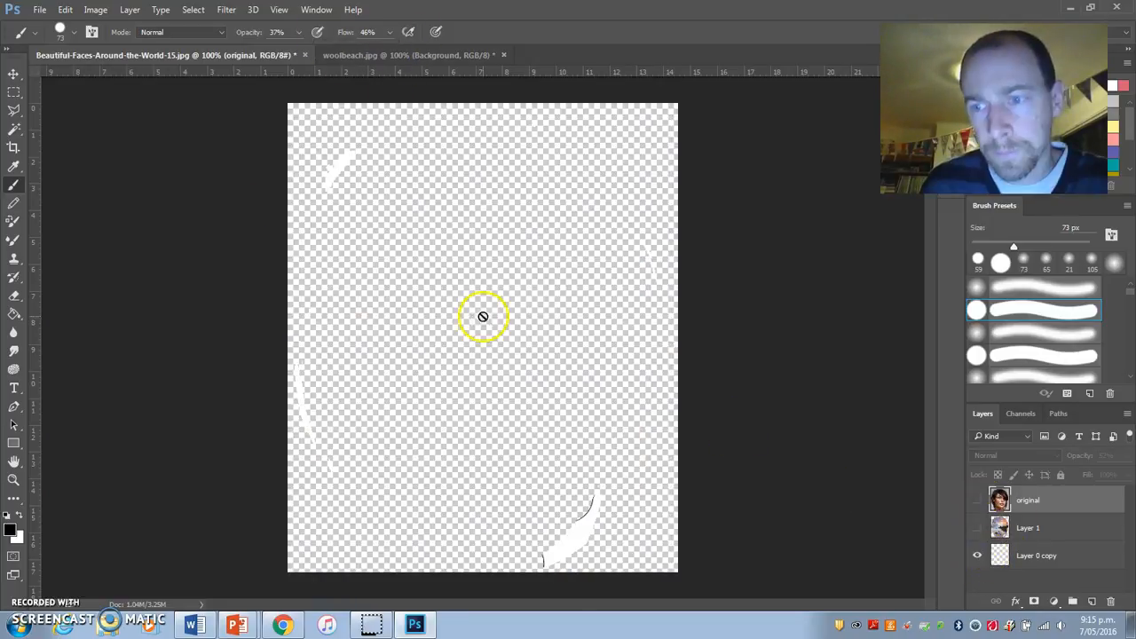
left_click(977, 500)
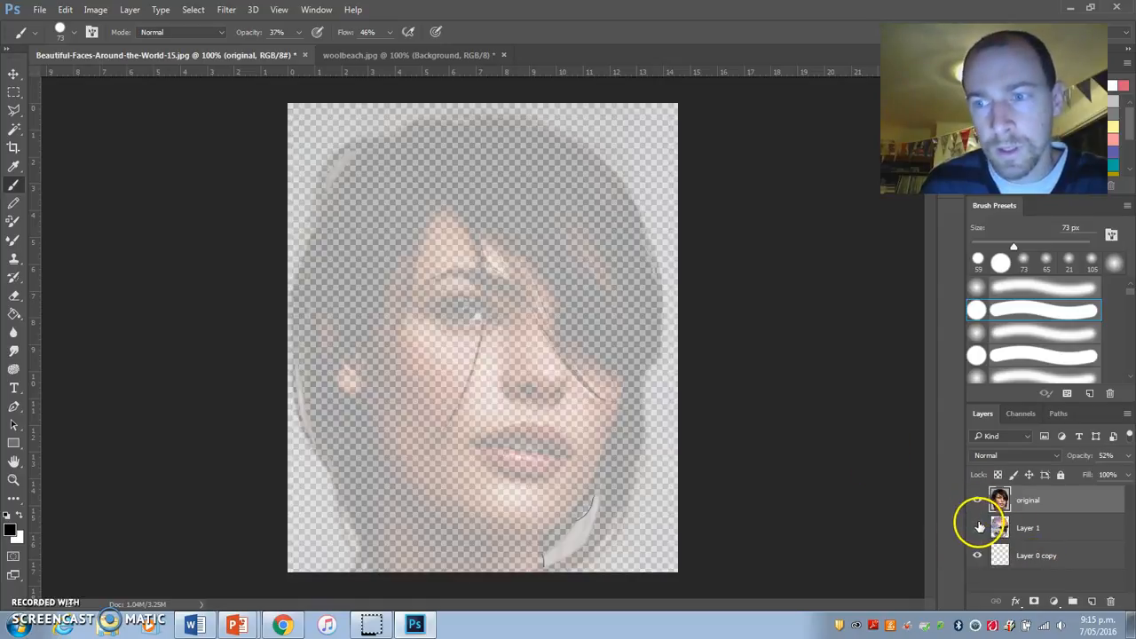
left_click(977, 527)
Step: Try a black brush stroke down the face, undo it, and try another with brush opacity and flow at 100%
mouse_move(499, 238)
left_mouse_down()
mouse_move(473, 263)
mouse_move(476, 292)
mouse_move(550, 295)
mouse_move(442, 365)
mouse_move(493, 385)
mouse_move(450, 456)
mouse_move(517, 474)
mouse_move(447, 495)
mouse_move(398, 355)
mouse_move(432, 259)
mouse_move(539, 314)
mouse_move(458, 334)
mouse_move(462, 243)
mouse_move(492, 322)
mouse_move(454, 241)
mouse_move(510, 364)
mouse_move(549, 371)
mouse_move(565, 358)
mouse_move(544, 443)
mouse_move(543, 388)
mouse_move(464, 305)
mouse_move(510, 328)
left_mouse_up()
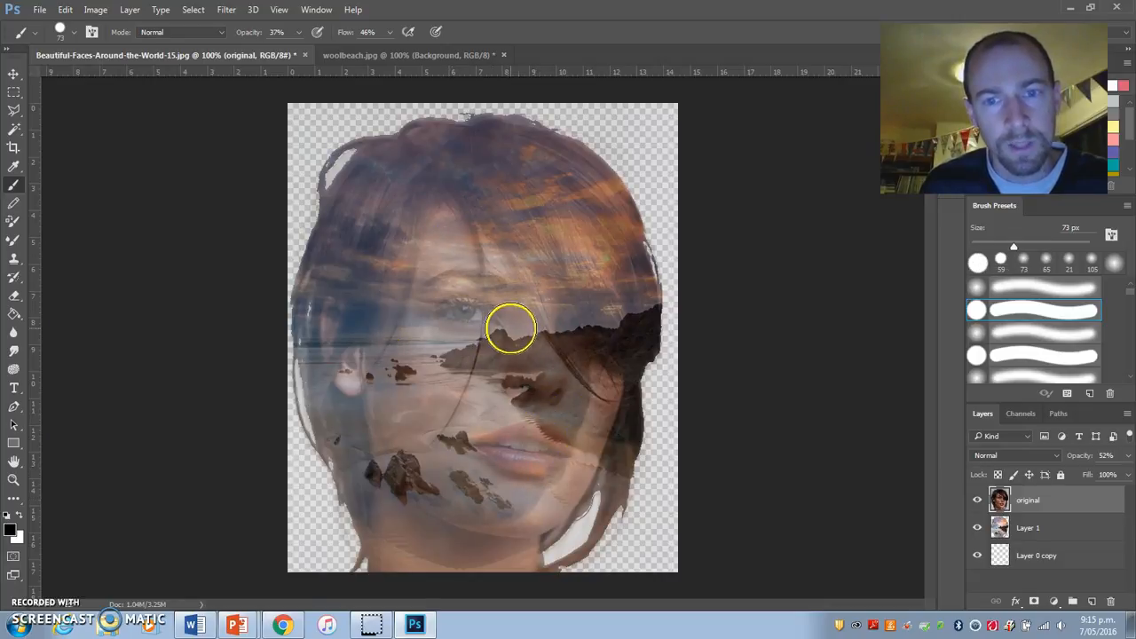
key("ctrl+z")
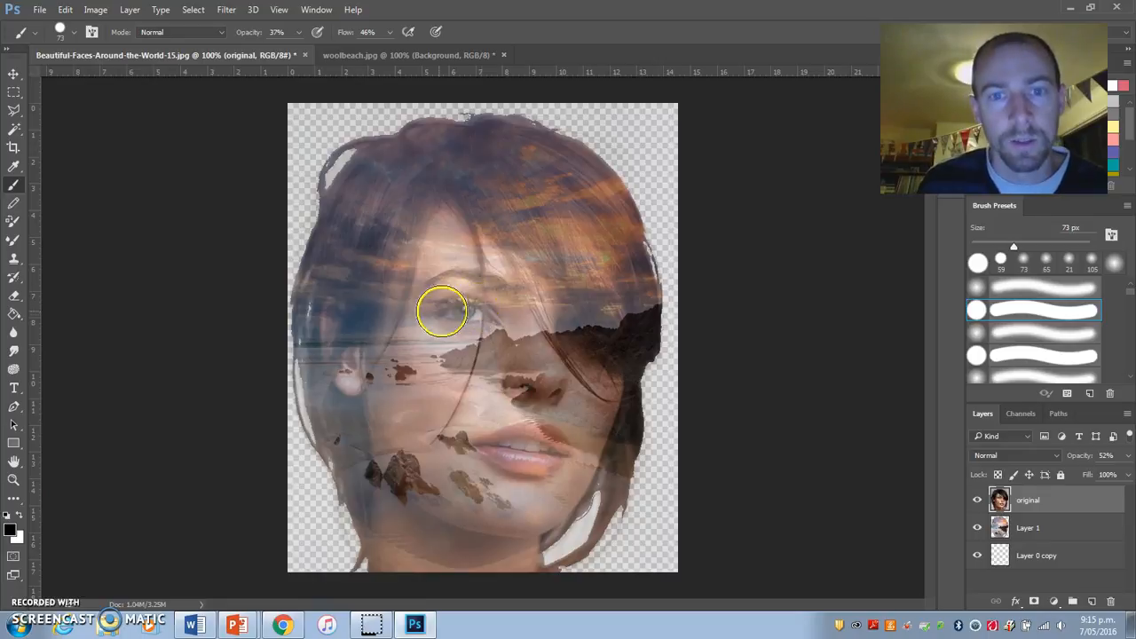
left_click(300, 34)
left_click_drag(300, 51, 435, 50)
left_click(389, 34)
mouse_move(487, 267)
left_mouse_down()
mouse_move(523, 396)
mouse_move(493, 451)
left_mouse_up()
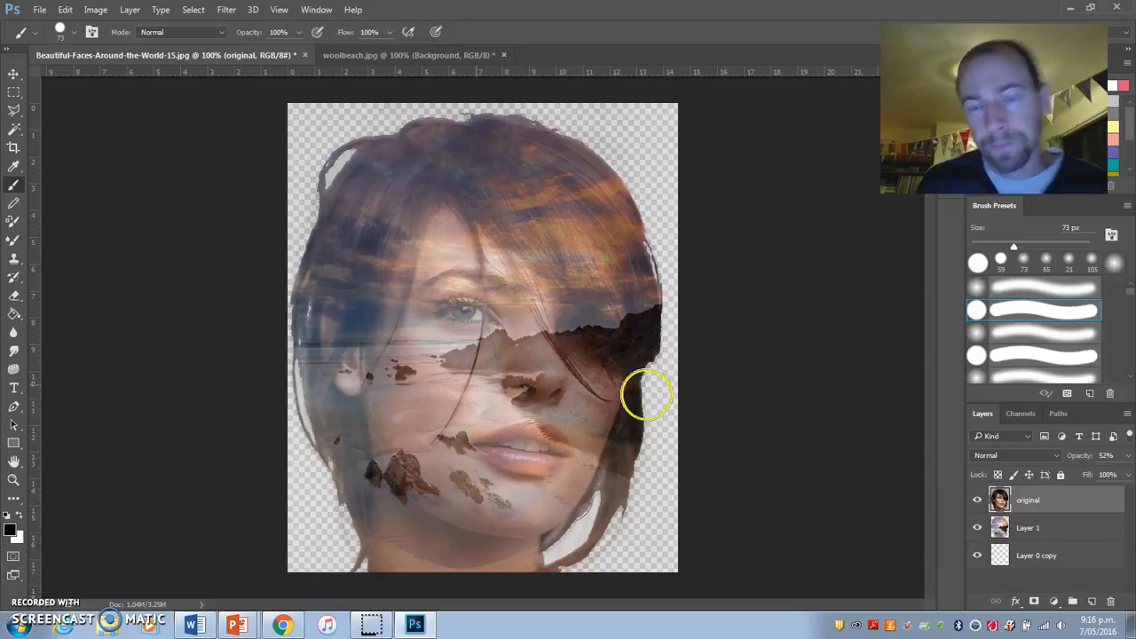
Step: Partially erase the beach cutout on Layer 1 over the eye, nose and mouth with the 59 px eraser
left_click(15, 299)
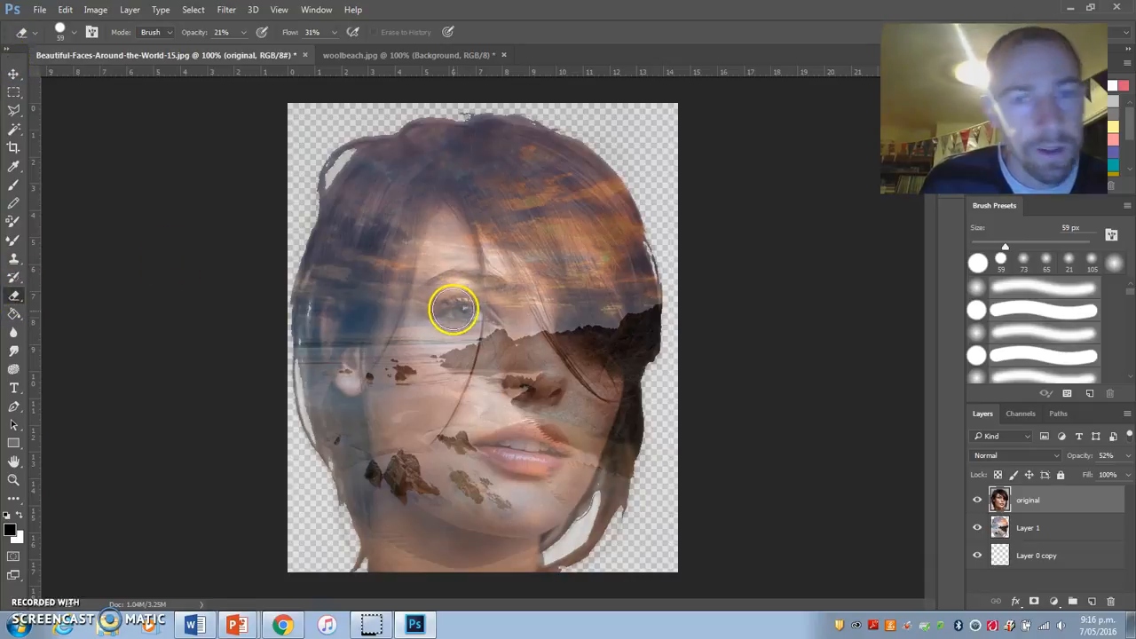
left_click(1052, 531)
left_click(977, 528)
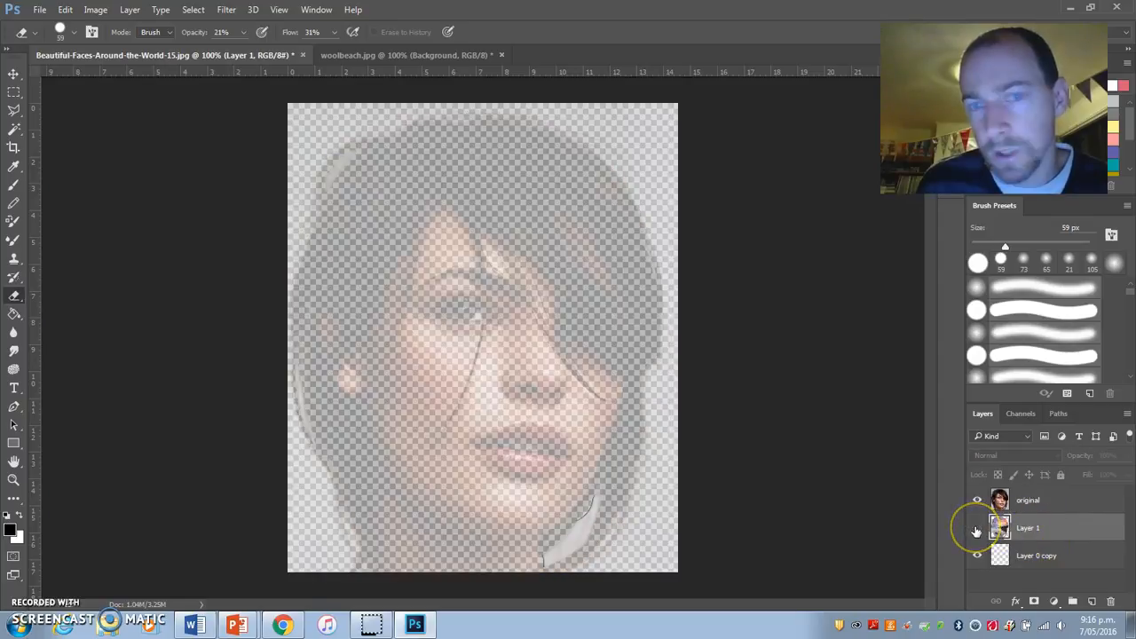
left_click(977, 528)
mouse_move(457, 310)
left_mouse_down()
mouse_move(495, 314)
mouse_move(445, 310)
mouse_move(497, 315)
left_mouse_up()
mouse_move(551, 402)
left_mouse_down()
mouse_move(524, 389)
mouse_move(548, 387)
mouse_move(547, 349)
mouse_move(547, 361)
mouse_move(512, 383)
mouse_move(508, 452)
mouse_move(497, 448)
mouse_move(539, 436)
mouse_move(557, 452)
mouse_move(539, 462)
mouse_move(498, 452)
mouse_move(448, 313)
mouse_move(533, 390)
mouse_move(521, 445)
mouse_move(494, 459)
mouse_move(525, 440)
mouse_move(564, 460)
mouse_move(547, 487)
left_mouse_up()
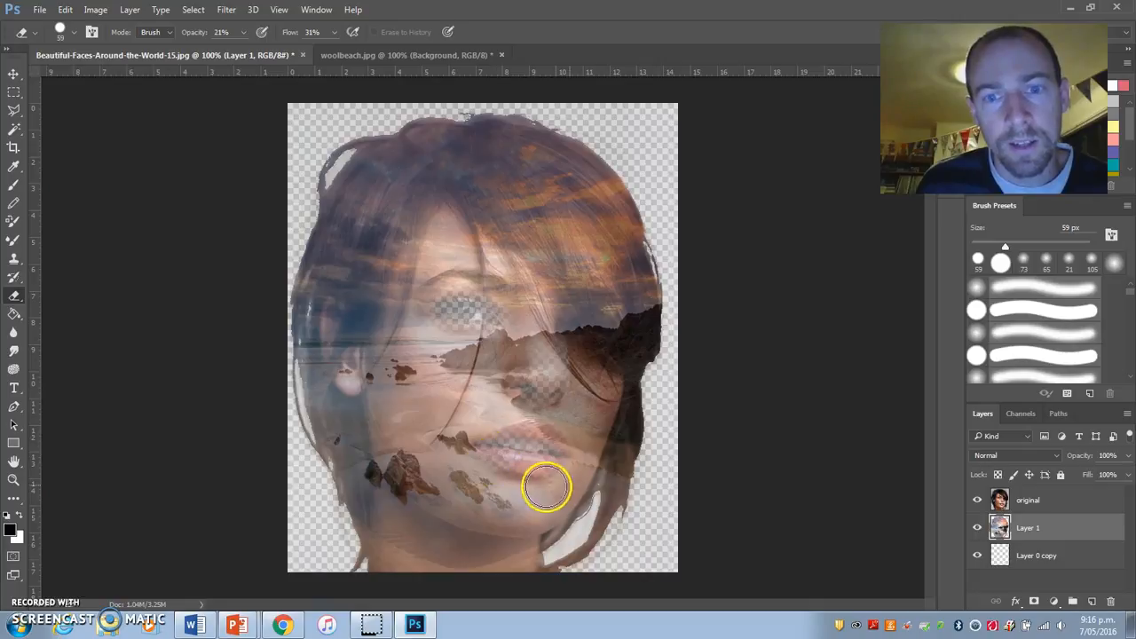
Step: Set the opacity of the original portrait layer to 62%
left_click(1057, 500)
left_click(1128, 455)
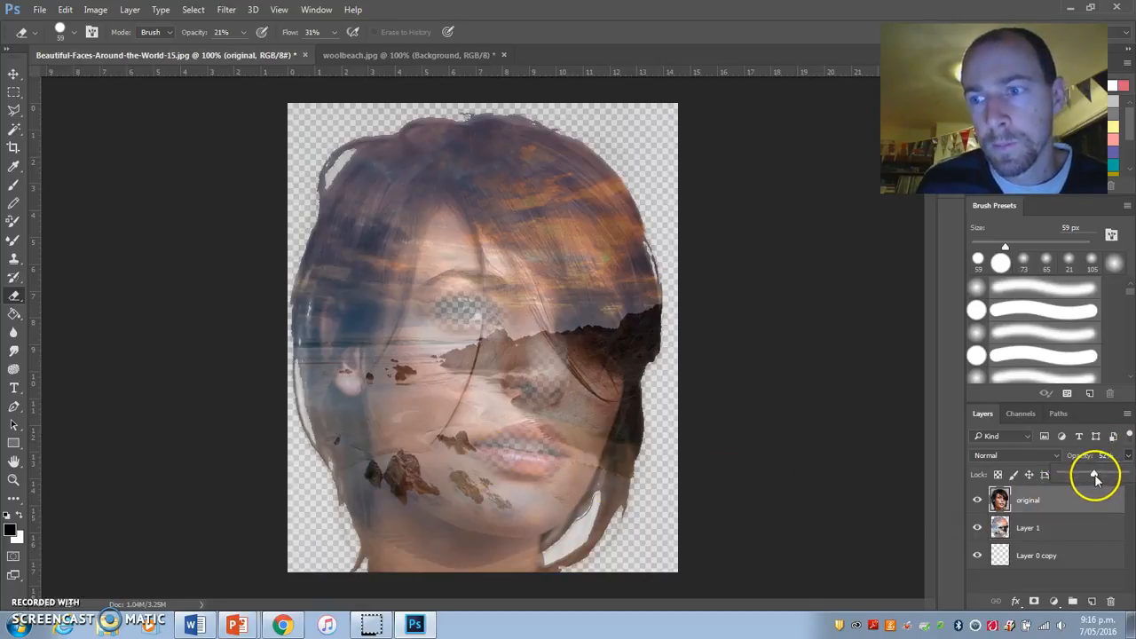
left_click_drag(1095, 478, 1101, 477)
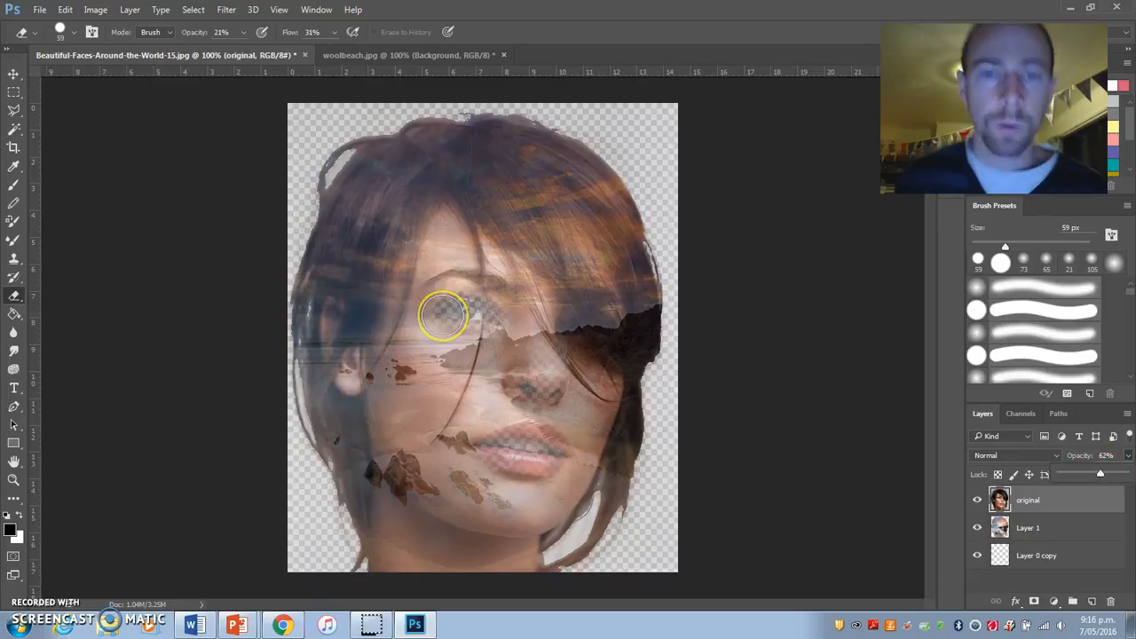
mouse_move(442, 315)
left_mouse_down()
mouse_move(574, 294)
mouse_move(459, 307)
mouse_move(477, 302)
left_mouse_up()
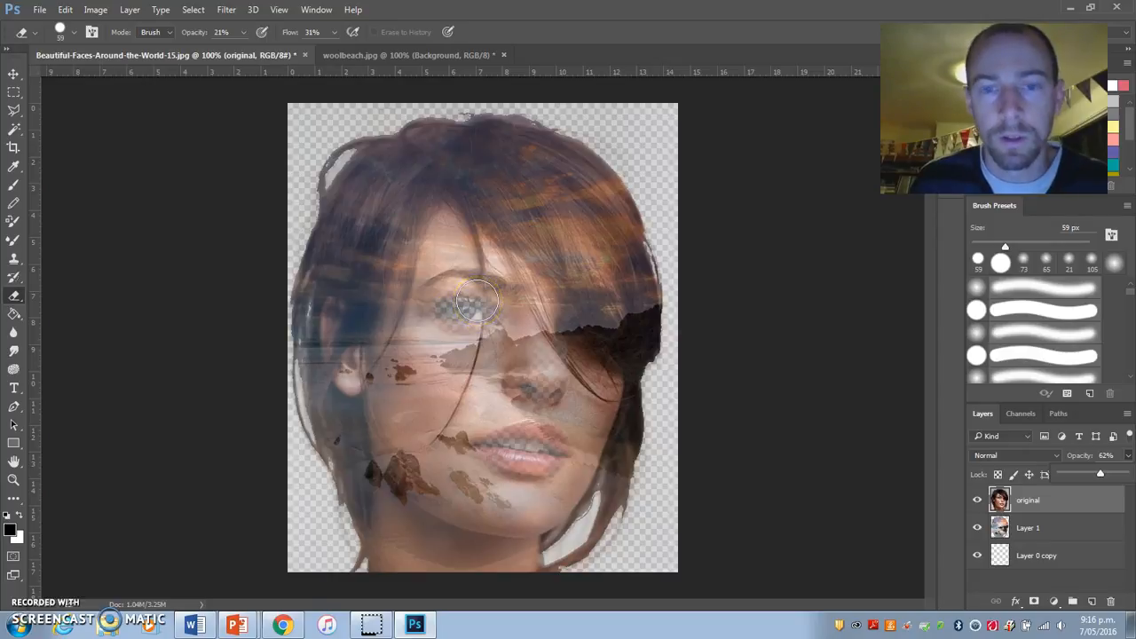
Step: Flatten the image so all layers merge into a single background layer
left_click(194, 9)
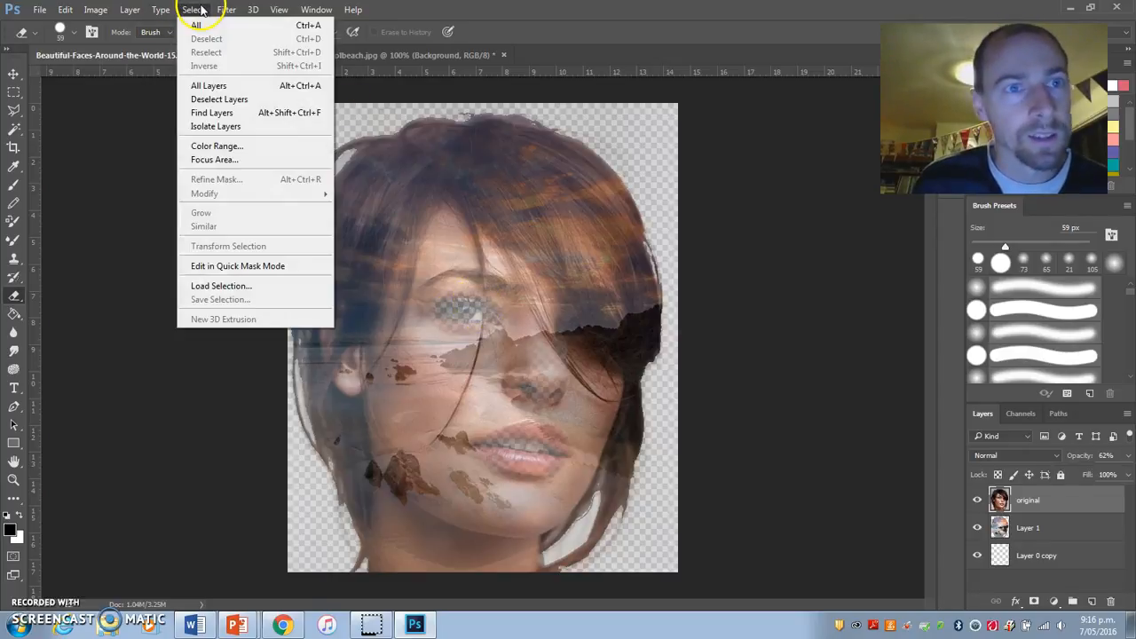
mouse_move(130, 10)
left_click(186, 518)
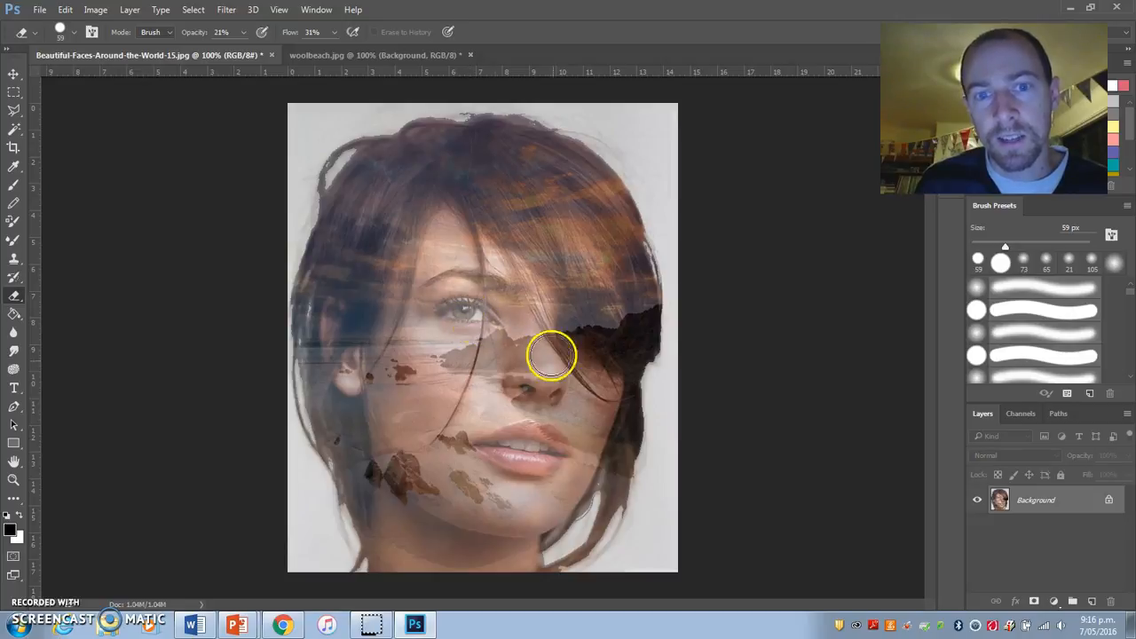
mouse_move(522, 391)
left_mouse_down()
mouse_move(535, 385)
mouse_move(577, 419)
left_mouse_up()
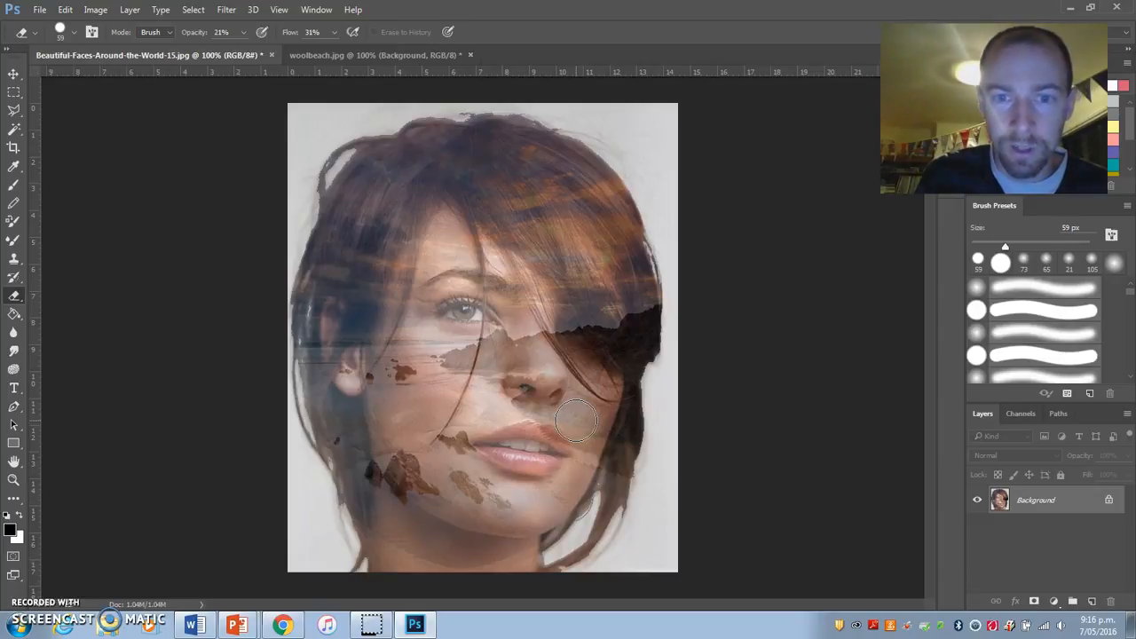
mouse_move(461, 320)
left_mouse_down()
mouse_move(456, 305)
mouse_move(497, 315)
mouse_move(598, 459)
left_mouse_up()
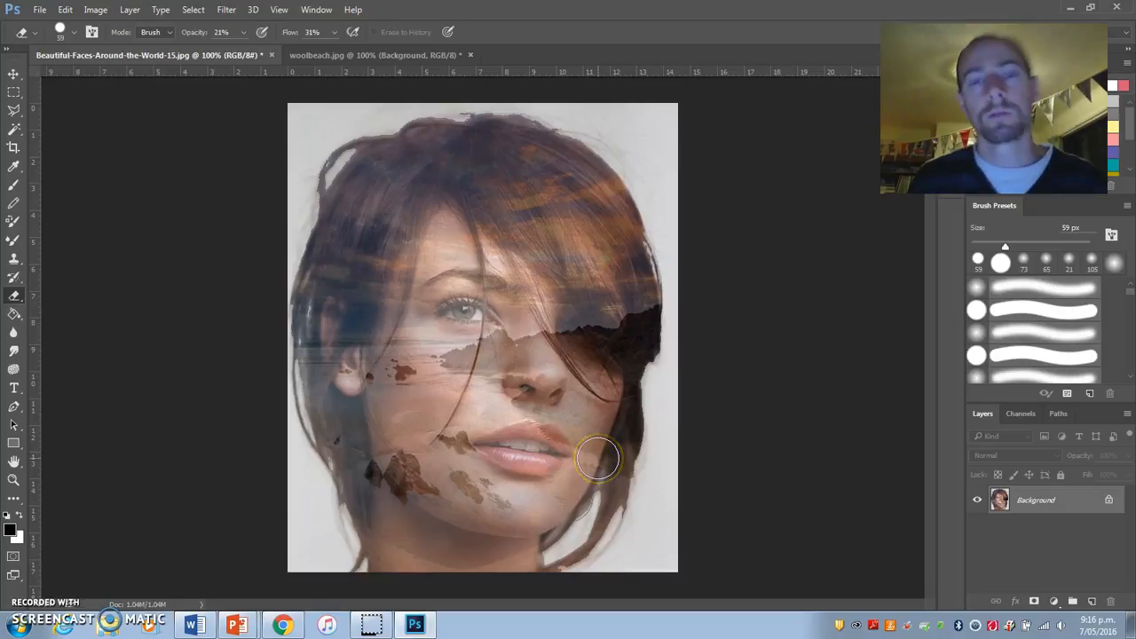
left_click_drag(598, 459, 595, 450)
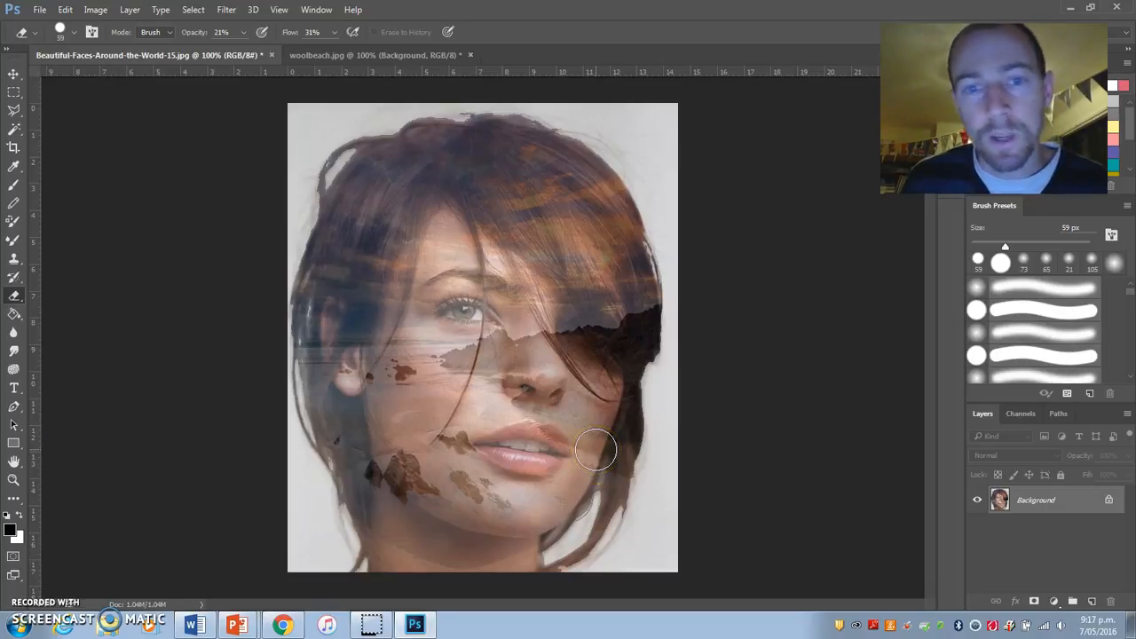